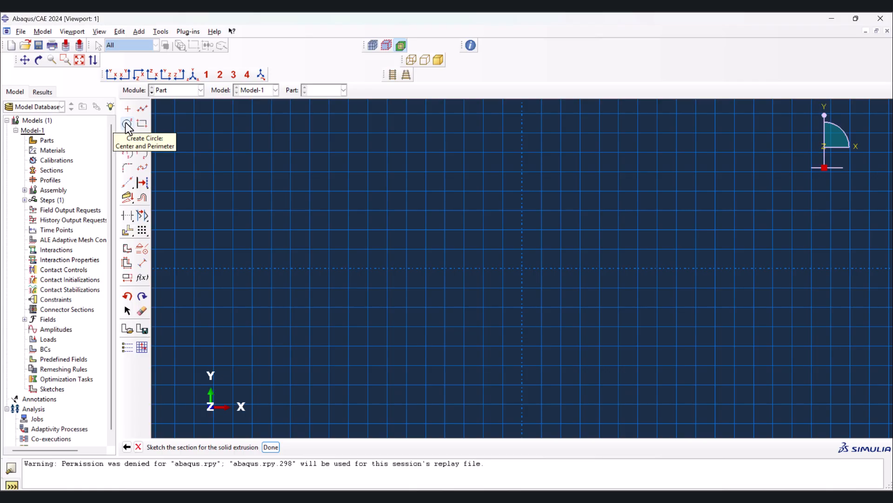
pyautogui.click(79, 123)
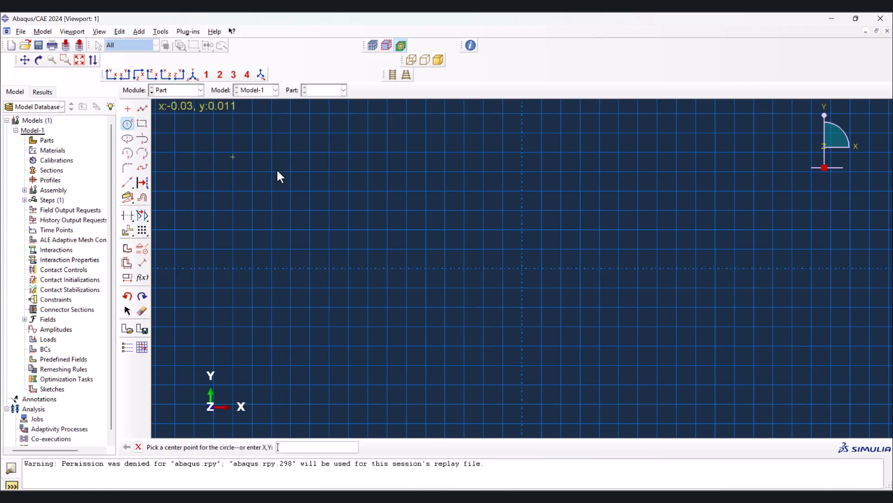
pyautogui.click(523, 268)
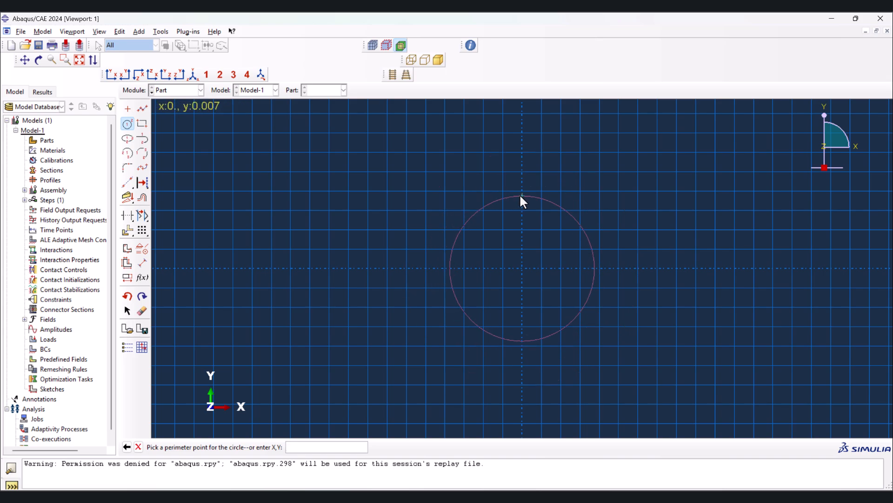
pyautogui.click(566, 199)
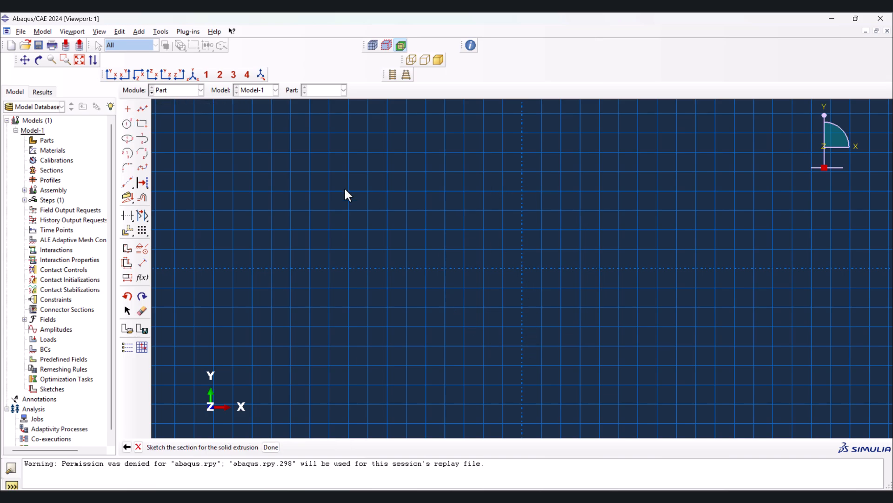
# Sketch a circle centred on the origin with a radius of about 0.008.
pyautogui.click(127, 123)
pyautogui.click(521, 267)
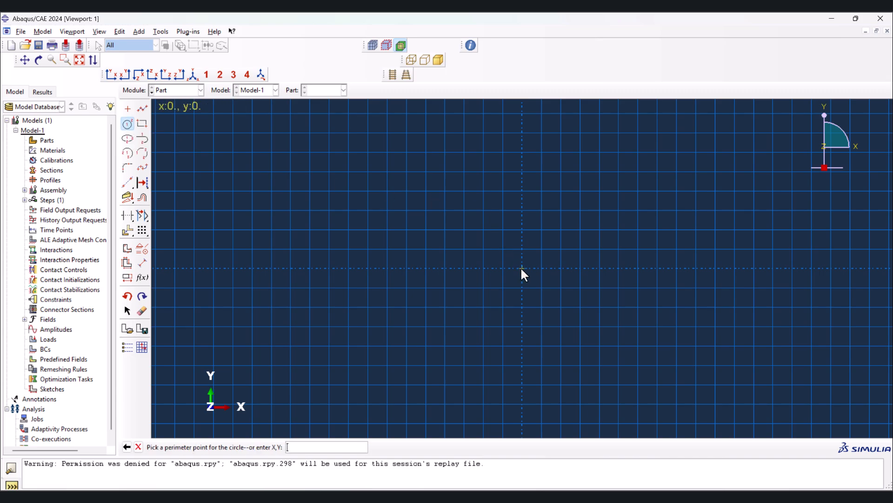
pyautogui.click(521, 192)
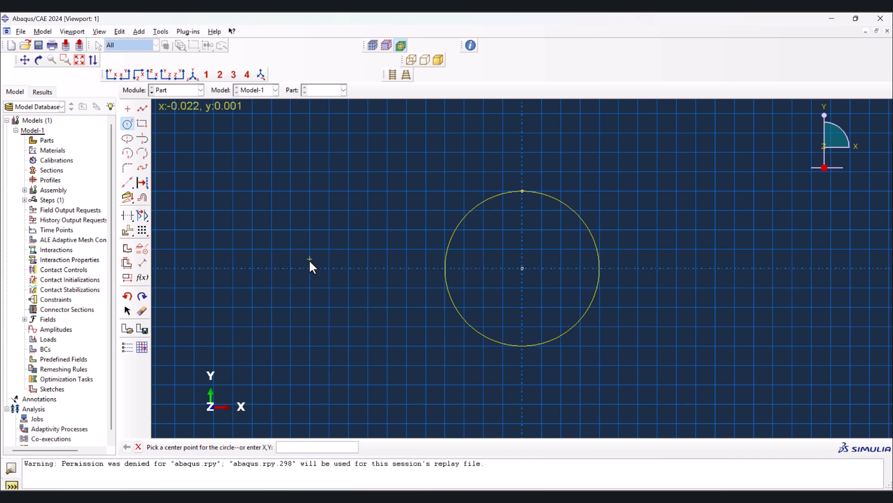
# Dimension the circle's radius and set it to 0.0065.
pyautogui.click(143, 263)
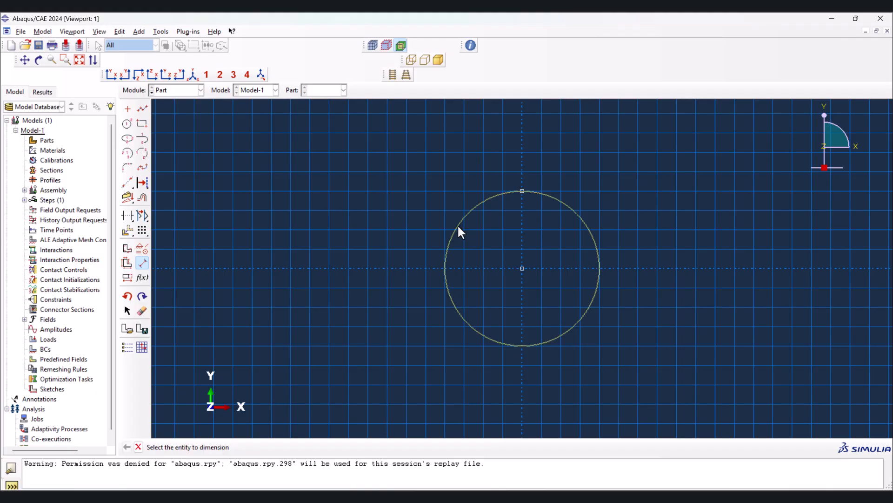
pyautogui.click(459, 231)
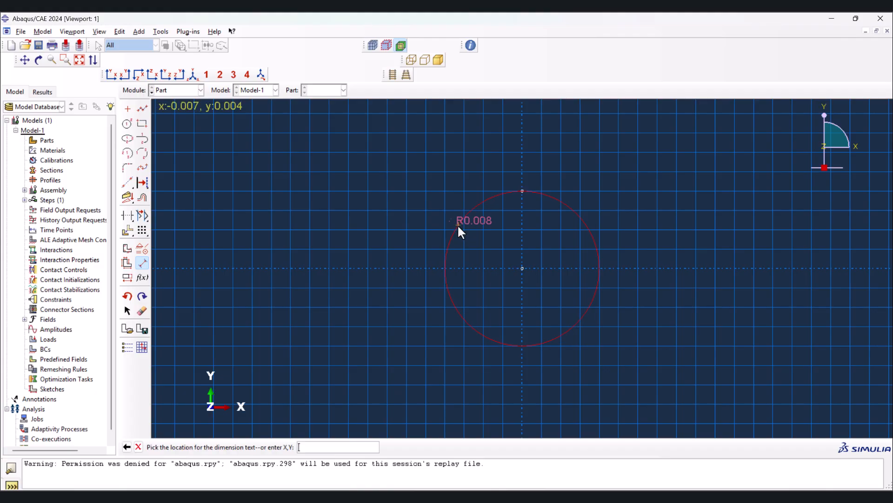
pyautogui.click(350, 226)
pyautogui.moveTo(214, 448); pyautogui.dragTo(208, 449)
pyautogui.write('65')
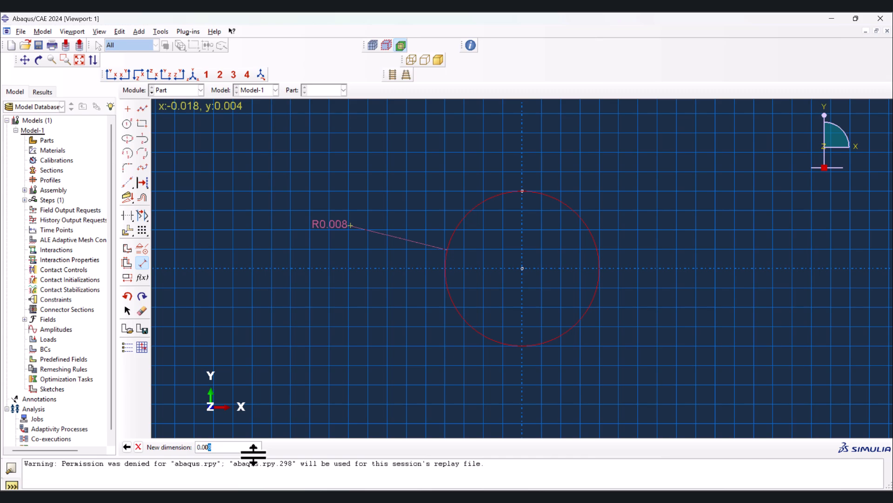
pyautogui.press('Return')
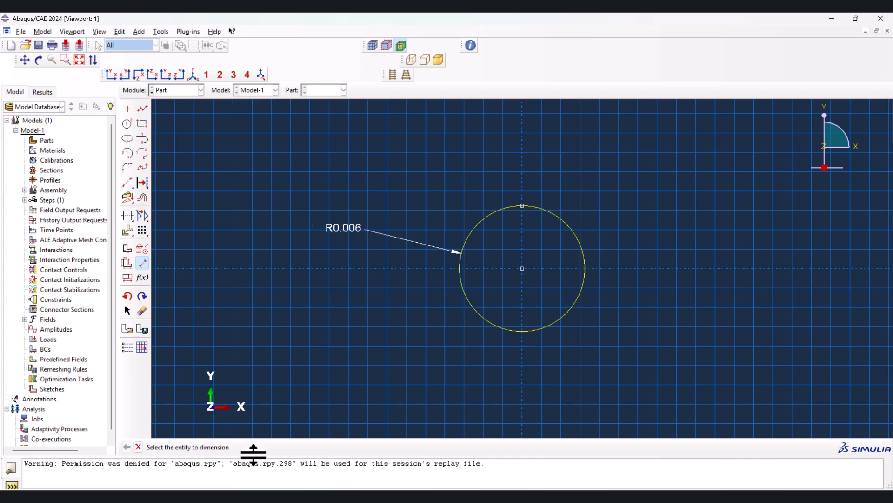
pyautogui.middleClick(300, 352)
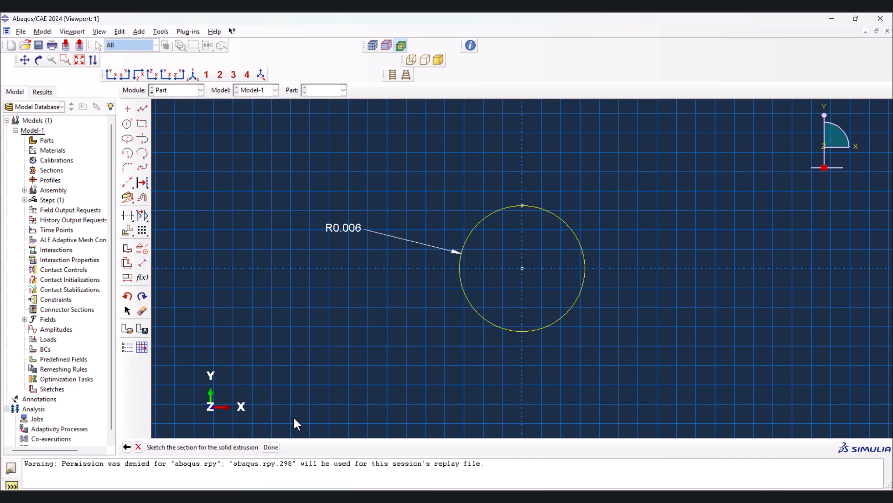
# Finish the circular section and extrude it as a solid to a depth of 0.016.
pyautogui.click(270, 447)
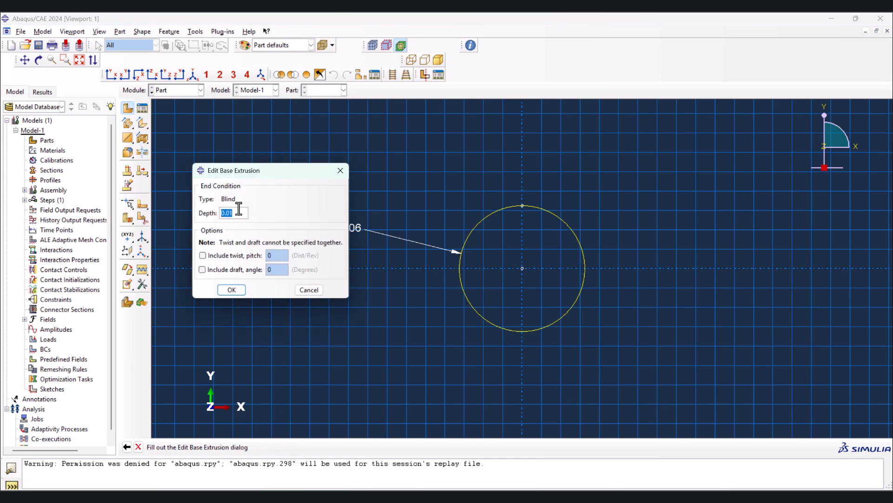
pyautogui.click(245, 212)
pyautogui.write('6')
pyautogui.click(239, 288)
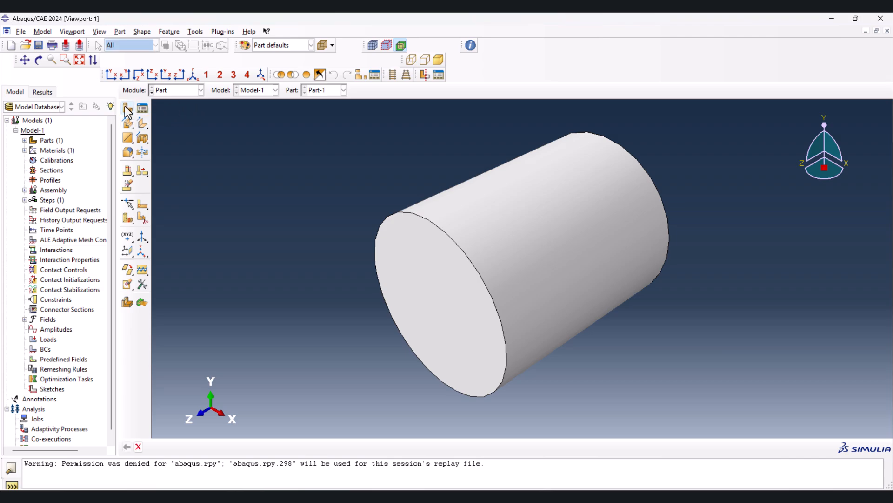
# Create a new 3D discrete rigid part, Part-2, with a planar shell base feature.
pyautogui.click(127, 108)
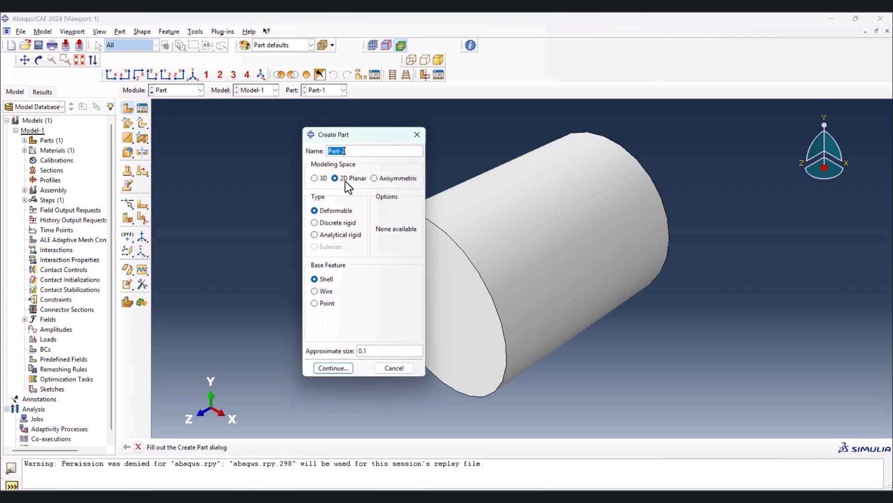
pyautogui.click(322, 179)
pyautogui.click(330, 224)
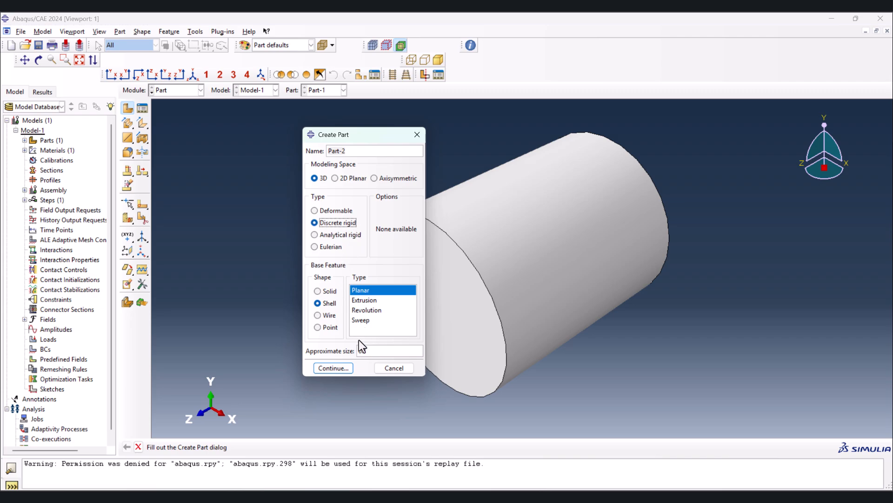
pyautogui.click(339, 366)
# Sketch a rectangle around the origin as the planar shell's section.
pyautogui.click(143, 123)
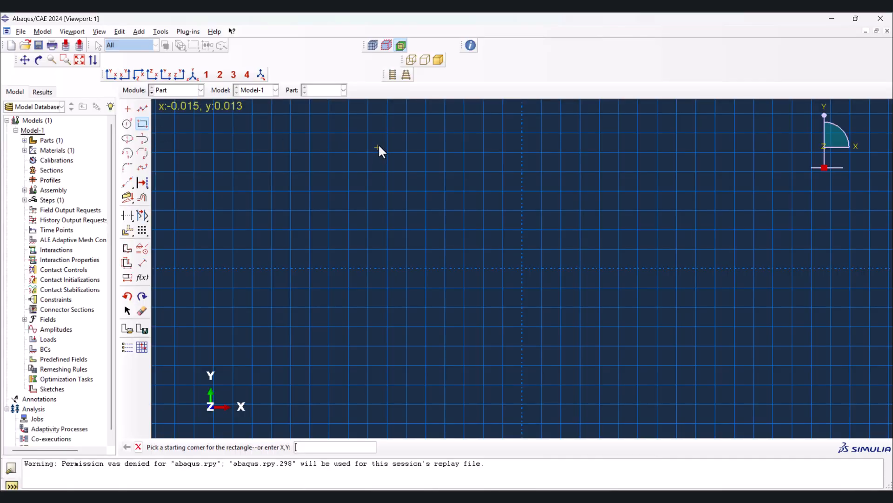
pyautogui.click(388, 133)
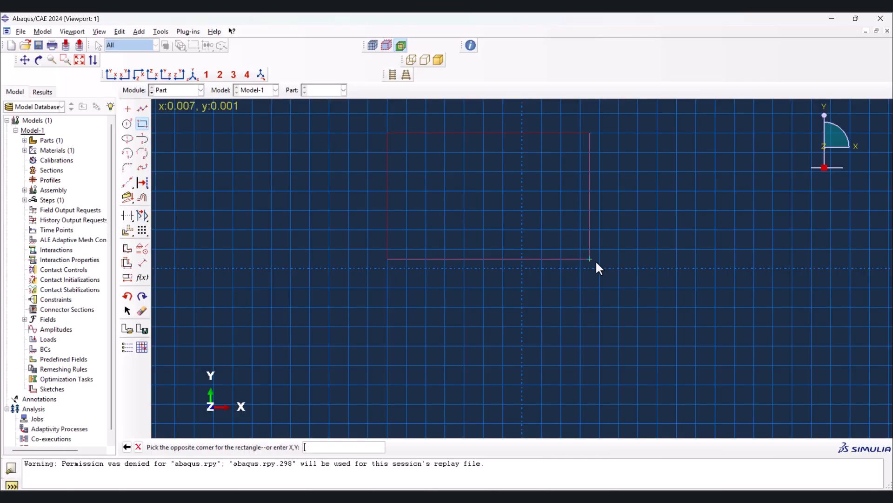
pyautogui.click(618, 345)
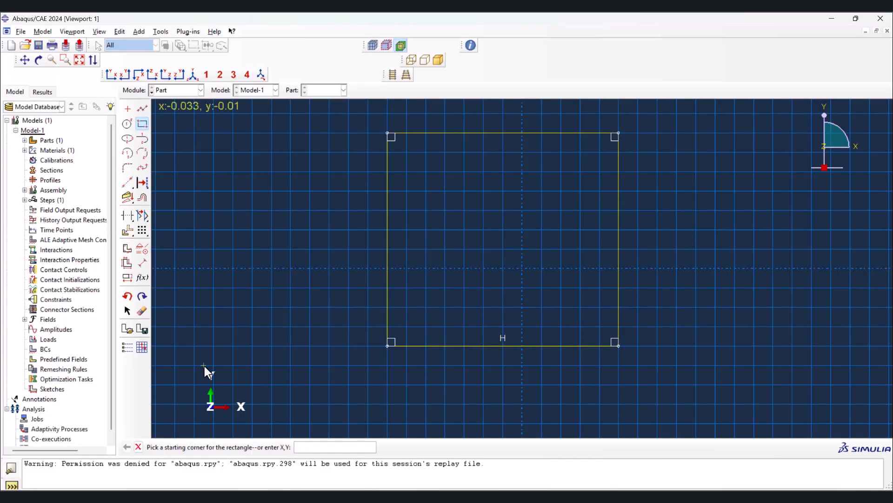
# Dimension the rectangle's vertical edge and set its height to 0.02.
pyautogui.click(142, 264)
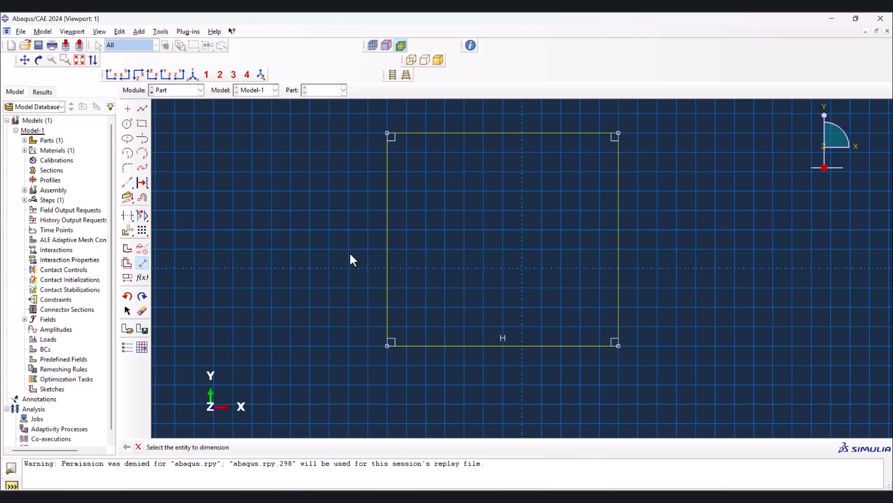
pyautogui.click(387, 233)
pyautogui.click(326, 235)
pyautogui.moveTo(208, 447); pyautogui.dragTo(219, 449)
pyautogui.press('BackSpace')
pyautogui.press('Return')
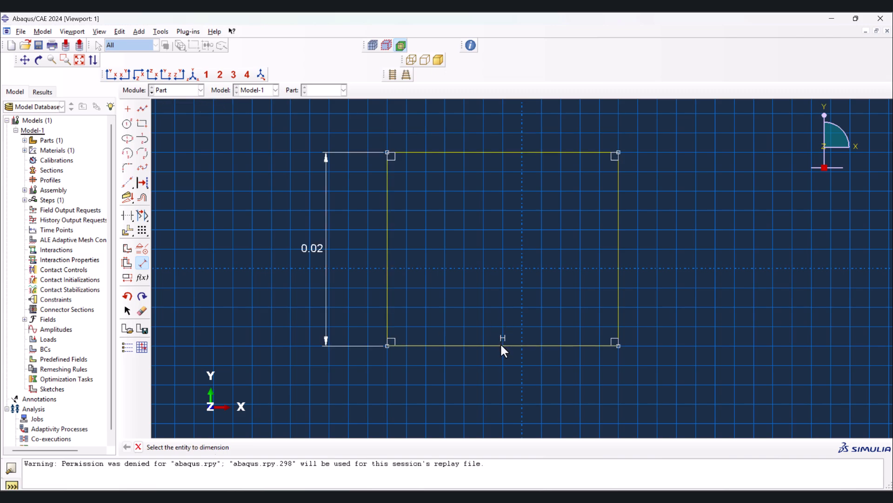
# Dimension the rectangle's bottom edge with a width of 0.02 and complete the planar shell part.
pyautogui.click(501, 344)
pyautogui.click(499, 373)
pyautogui.click(220, 447)
pyautogui.press('BackSpace')
pyautogui.press('Return')
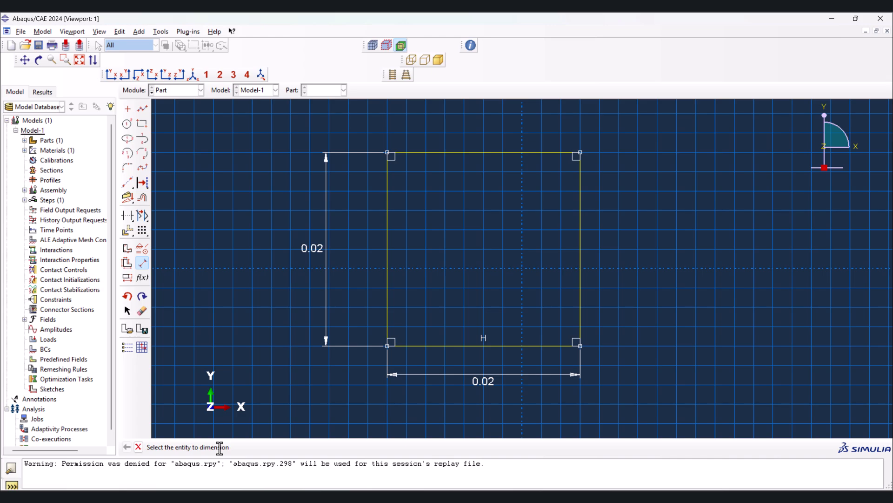
pyautogui.press('Escape')
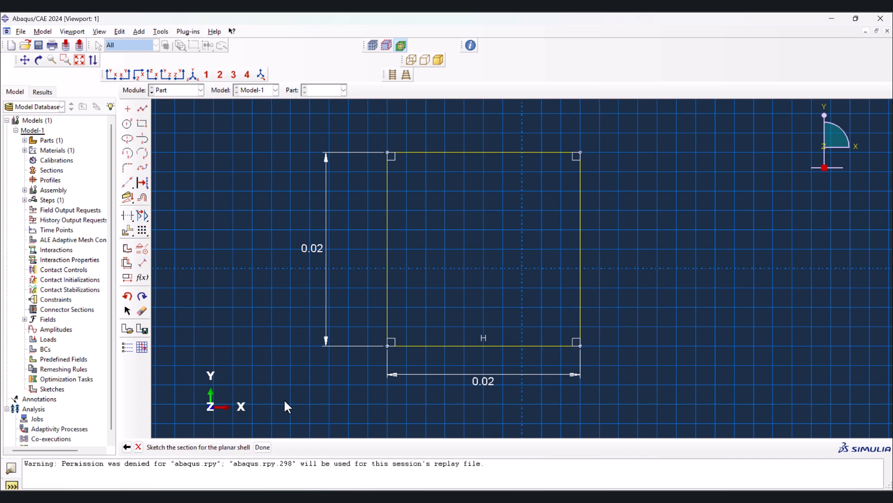
pyautogui.click(262, 446)
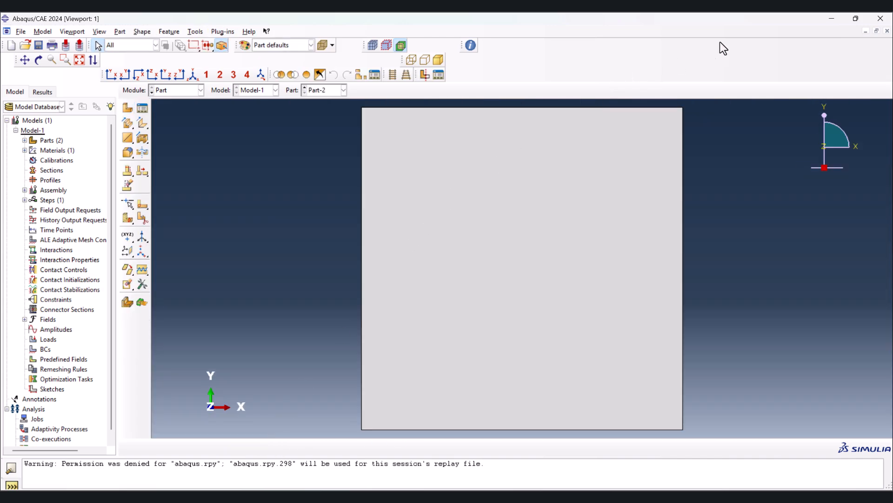
# Try to place a reference point at the upper-right corner of the square rigid plate.
pyautogui.click(191, 31)
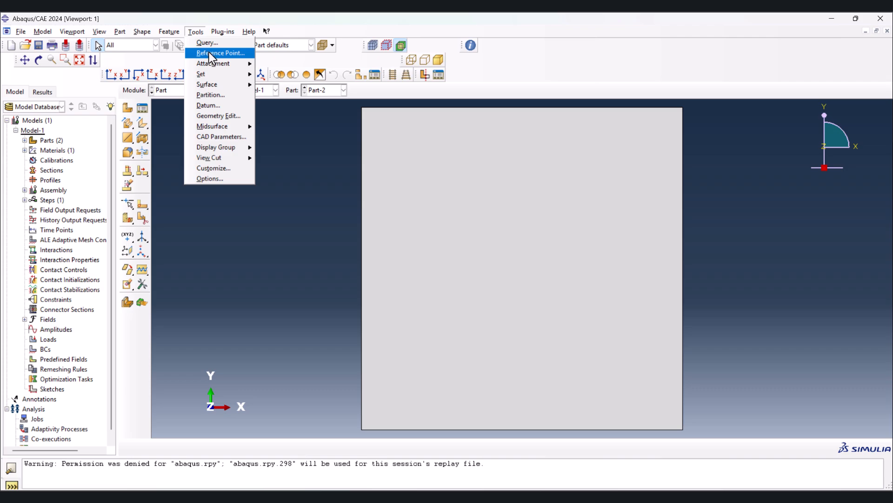
pyautogui.click(212, 53)
pyautogui.click(683, 108)
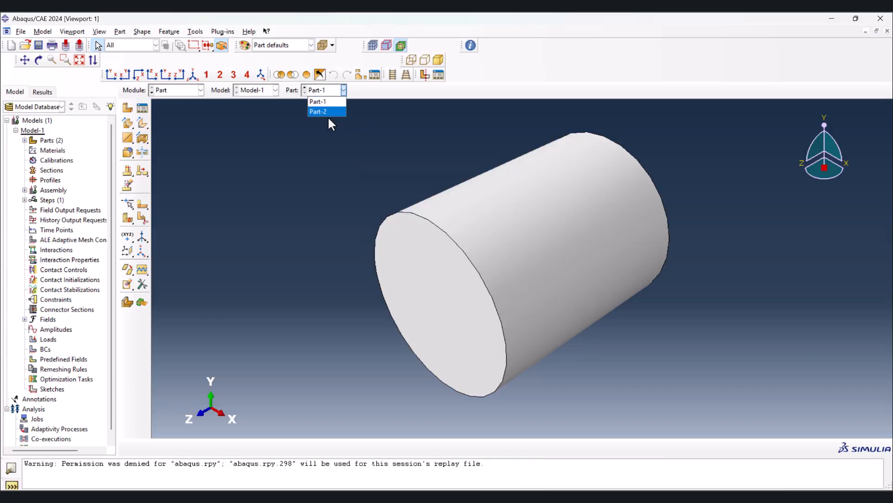
# Make Part-2 the current part and switch to the Property module.
pyautogui.click(333, 112)
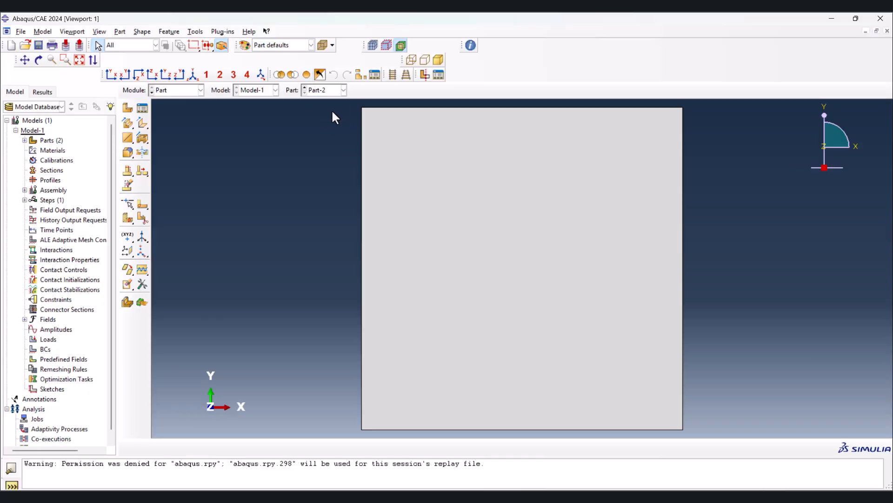
pyautogui.click(176, 97)
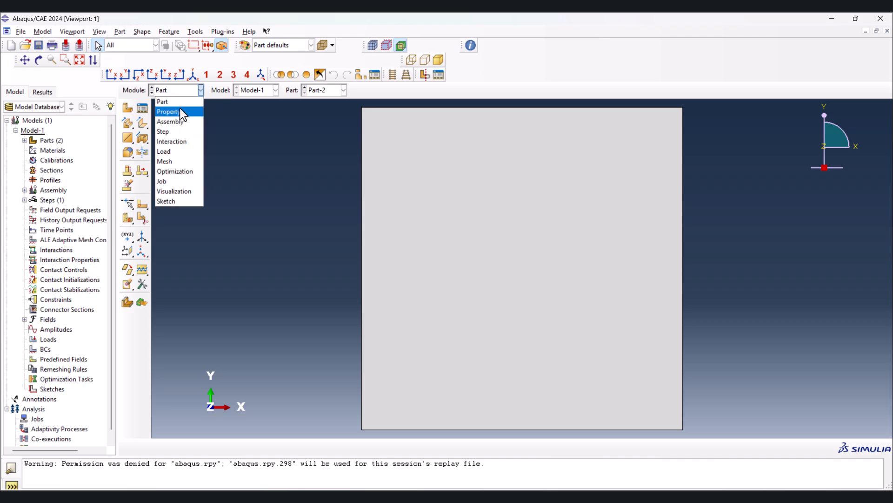
pyautogui.click(182, 112)
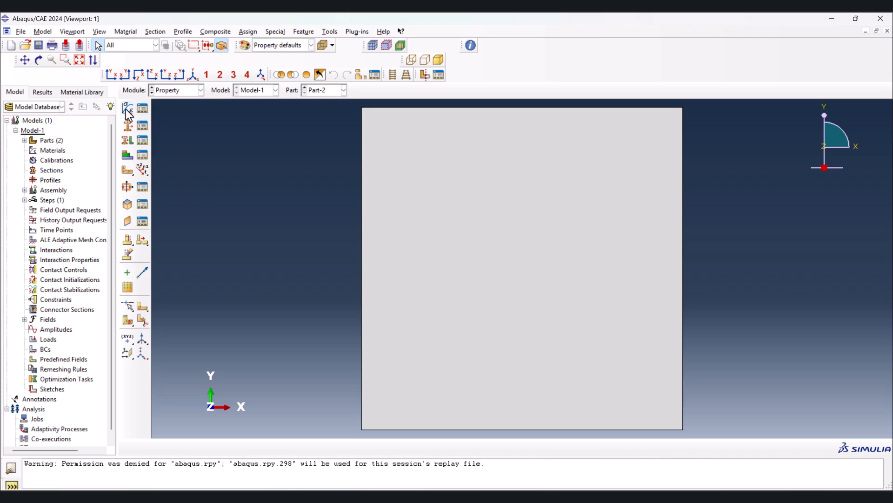
# Create the material Material-1 and give it a uniform mass density of 1700.
pyautogui.click(126, 110)
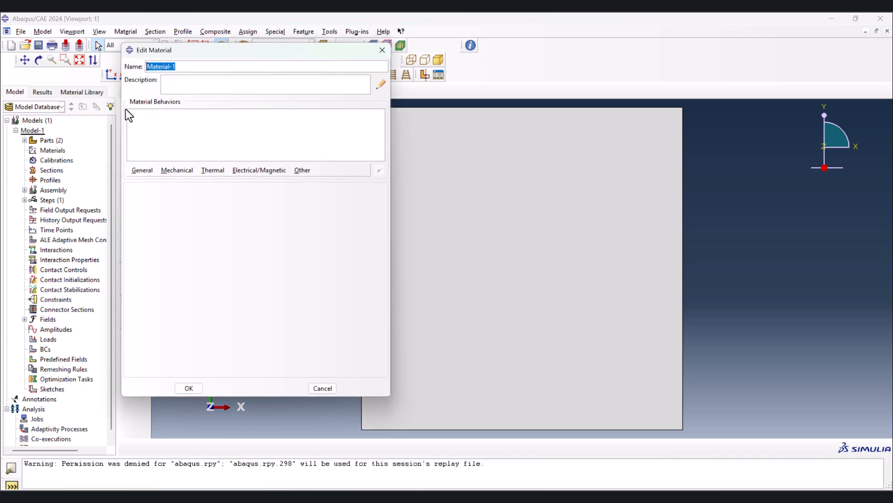
pyautogui.click(142, 170)
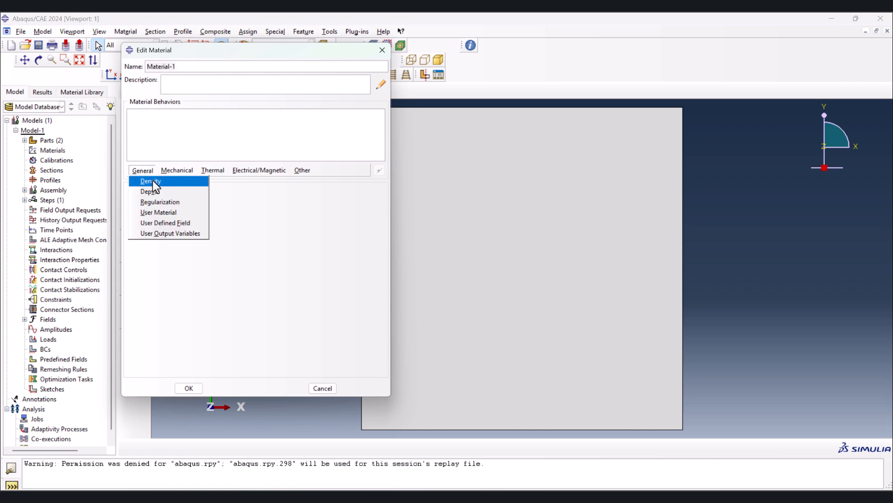
pyautogui.click(152, 181)
pyautogui.click(186, 272)
pyautogui.write('1700')
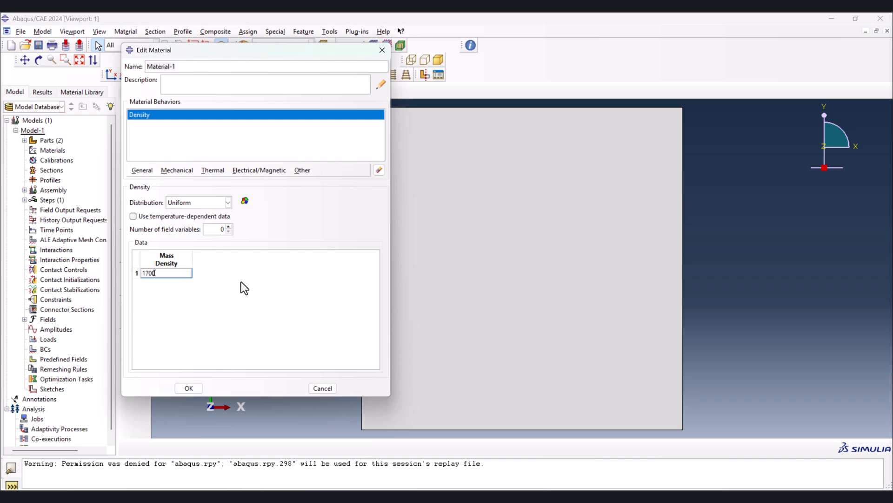
pyautogui.press('Return')
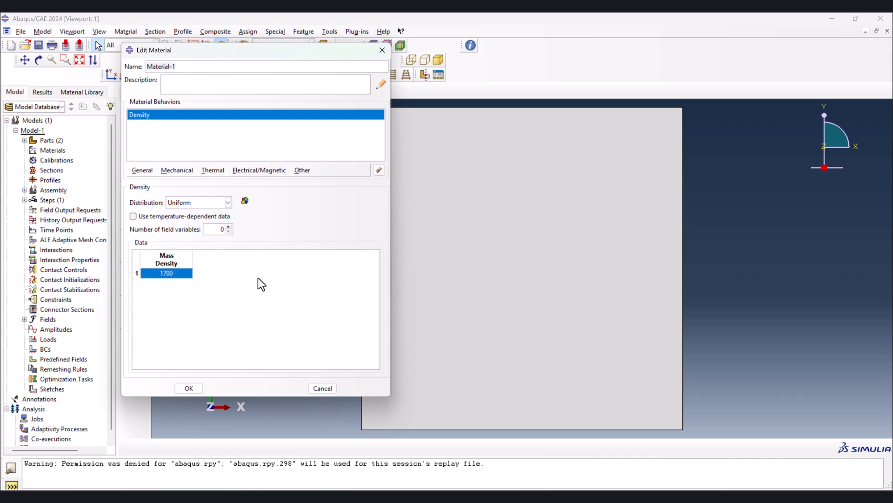
# Add an isotropic Elastic behavior to Material-1.
pyautogui.click(180, 170)
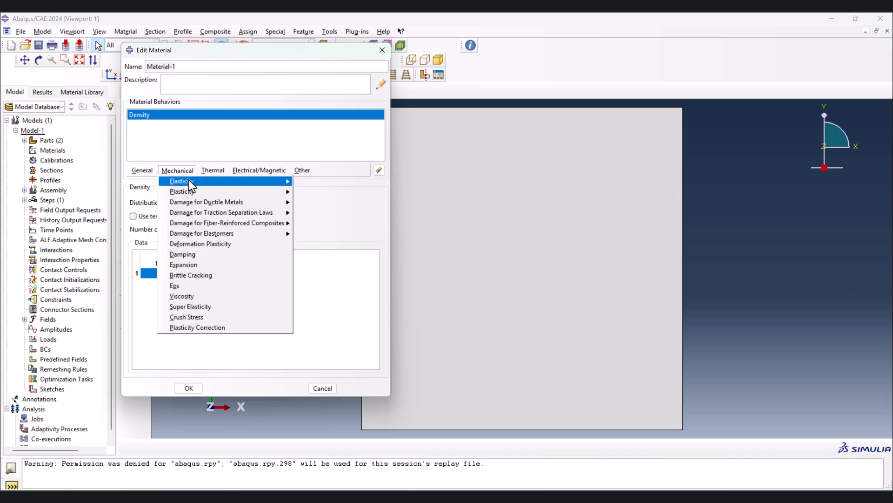
pyautogui.moveTo(188, 181)
pyautogui.click(307, 181)
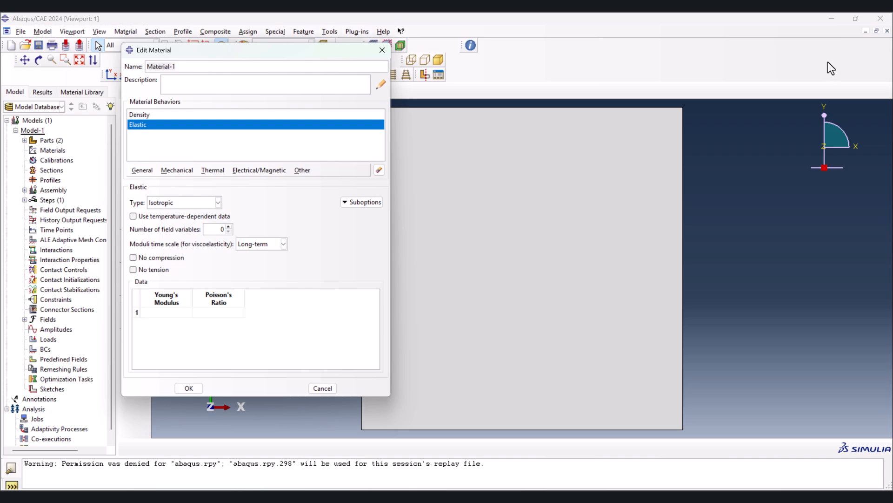
pyautogui.click(173, 312)
pyautogui.click(222, 312)
# Add a Plastic behavior with isotropic hardening to Material-1.
pyautogui.click(183, 171)
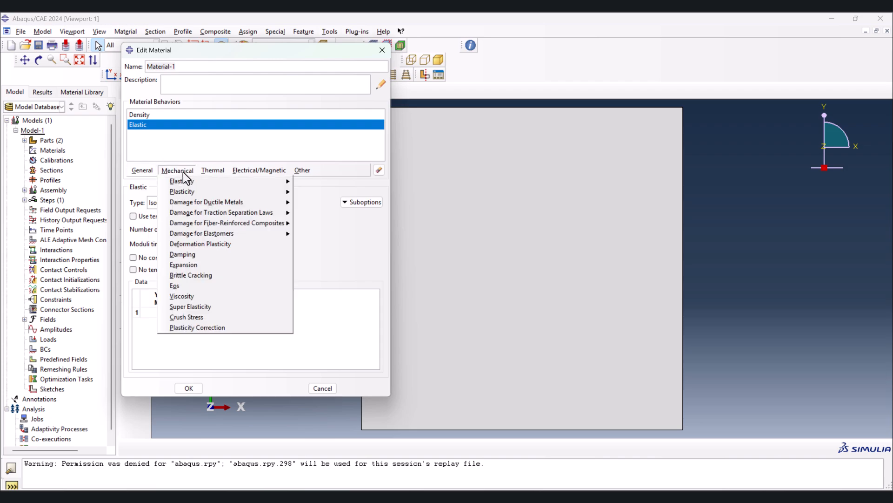
pyautogui.moveTo(191, 190)
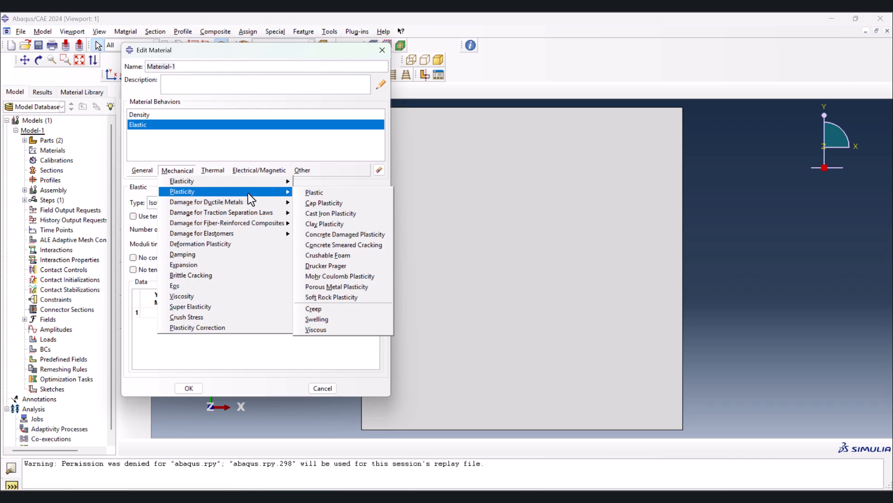
pyautogui.click(303, 193)
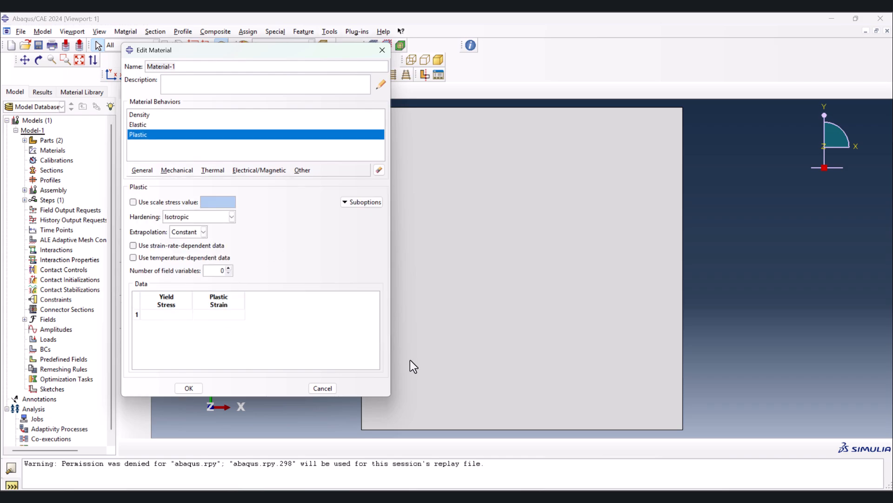
# Switch to the Excel workbook and copy the stress and plastic strain data in C4:D24.
pyautogui.click(653, 496)
pyautogui.moveTo(129, 171); pyautogui.dragTo(161, 373)
pyautogui.hotkey('ctrl', 'c')
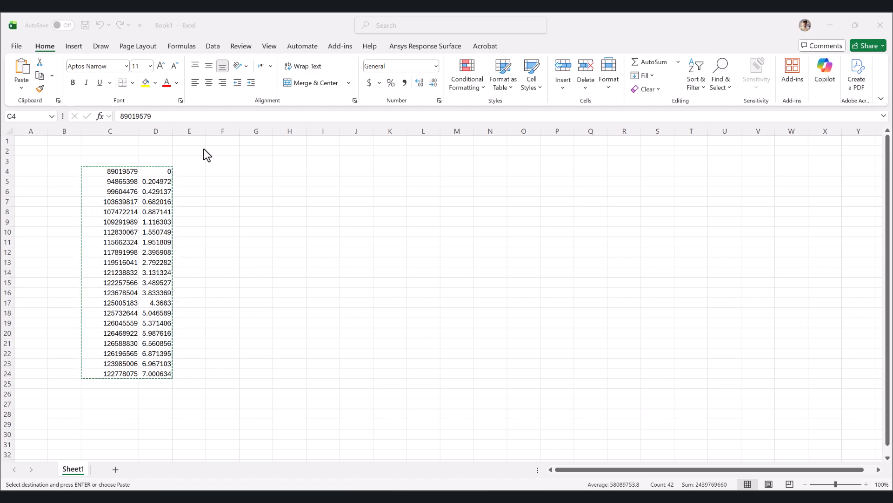
# Return to Abaqus/CAE, paste the copied values into the yield stress and plastic strain table, and save the material.
pyautogui.moveTo(575, 498)
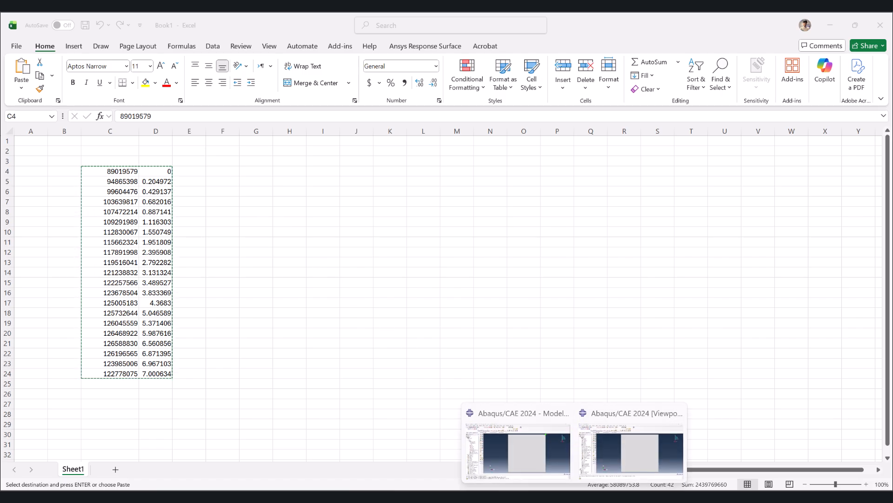
pyautogui.click(623, 456)
pyautogui.click(175, 312)
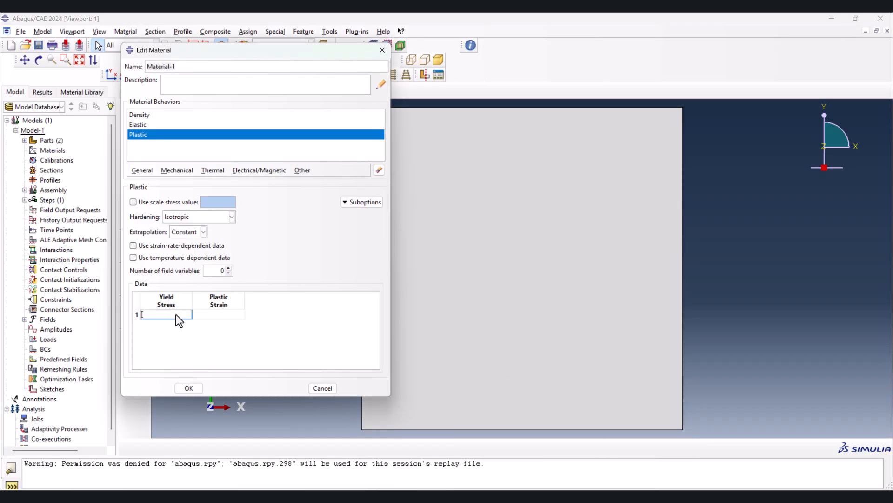
pyautogui.hotkey('ctrl', 'v')
pyautogui.scroll(-5, 217, 320)
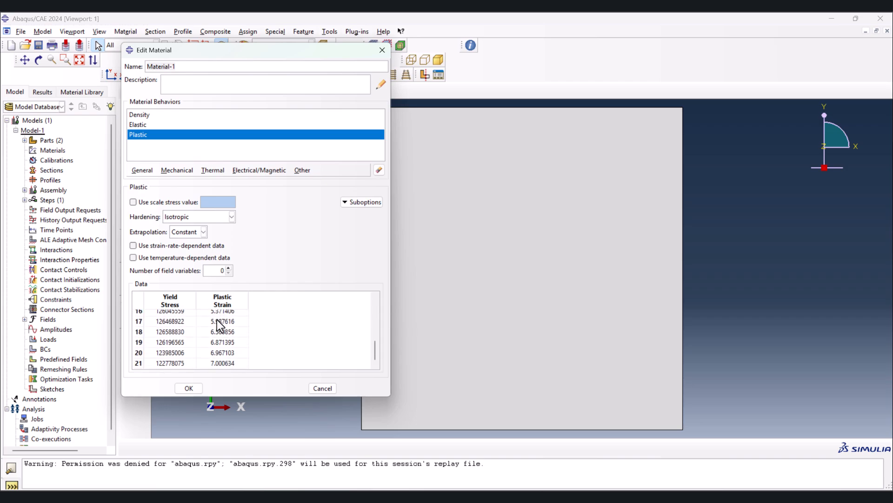
pyautogui.click(198, 387)
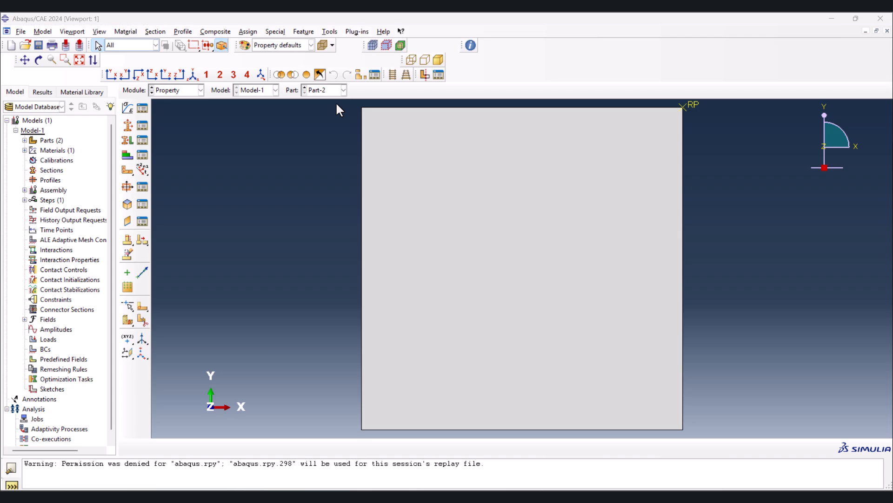
# Make Part-1 the current part and create a solid, homogeneous section that uses Material-1.
pyautogui.click(343, 90)
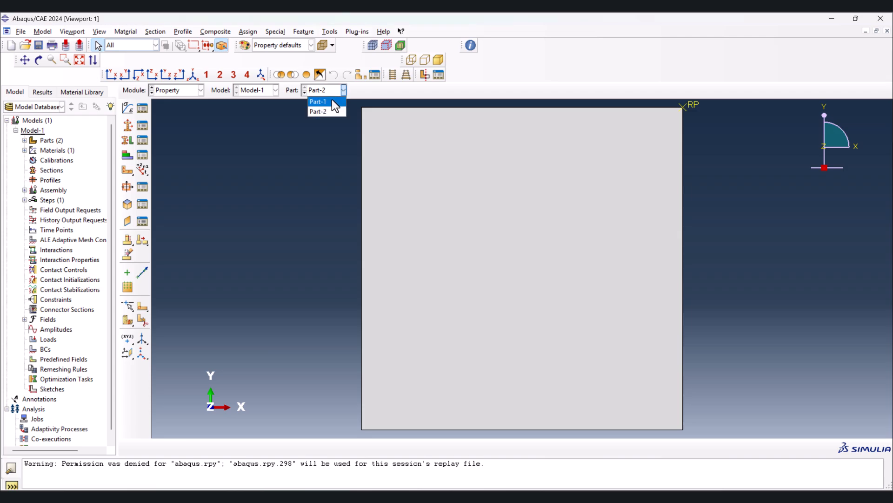
pyautogui.click(319, 101)
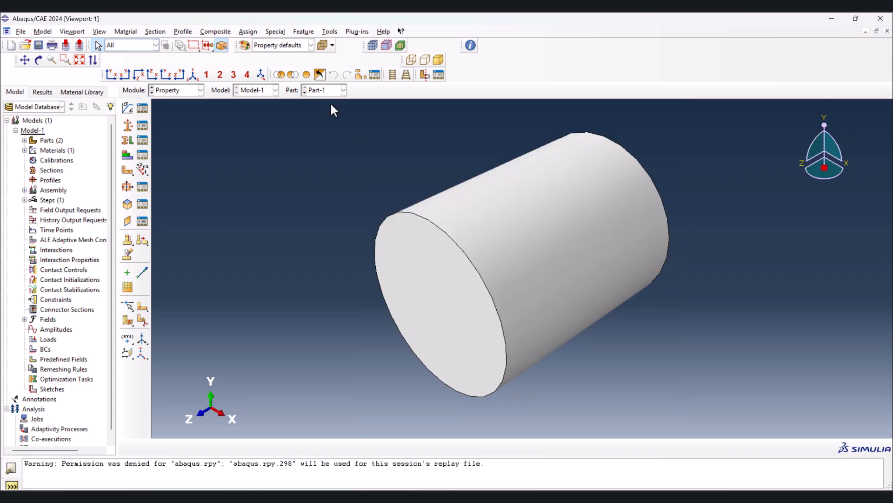
pyautogui.click(128, 126)
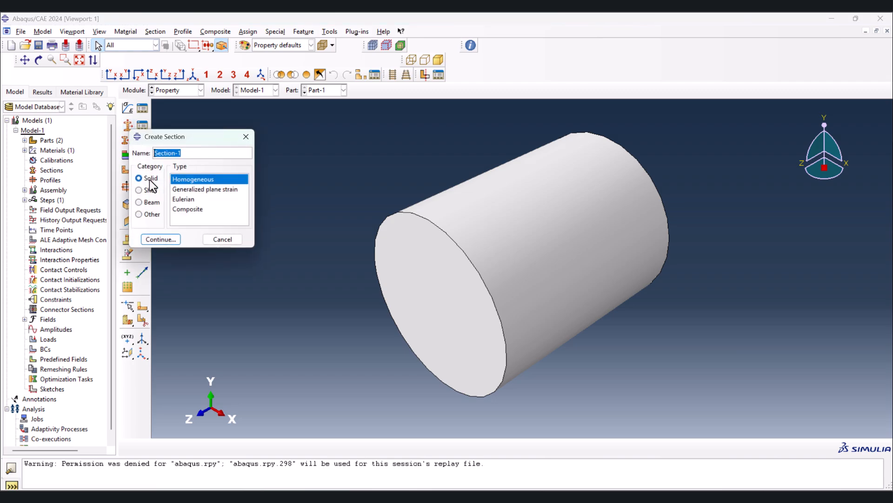
pyautogui.click(160, 239)
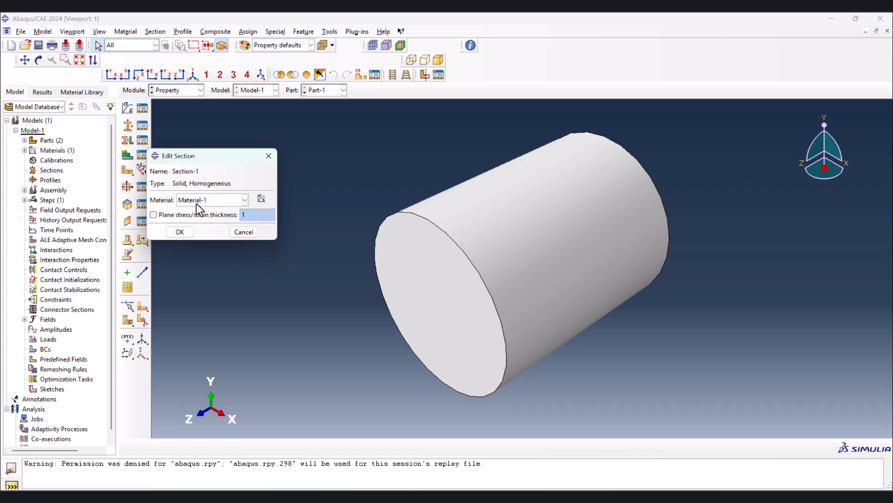
pyautogui.click(180, 232)
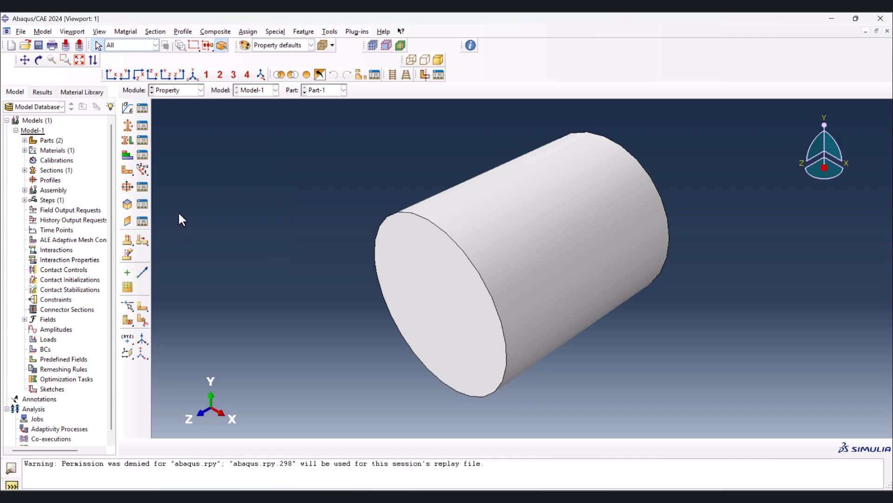
# Assign Section-1 to the entire cylinder without creating a set.
pyautogui.click(127, 143)
pyautogui.moveTo(321, 154); pyautogui.dragTo(747, 397)
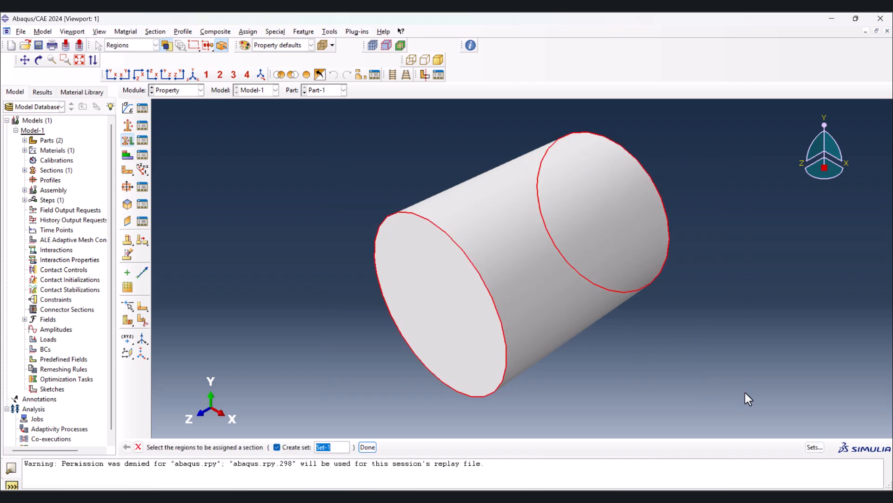
pyautogui.click(280, 447)
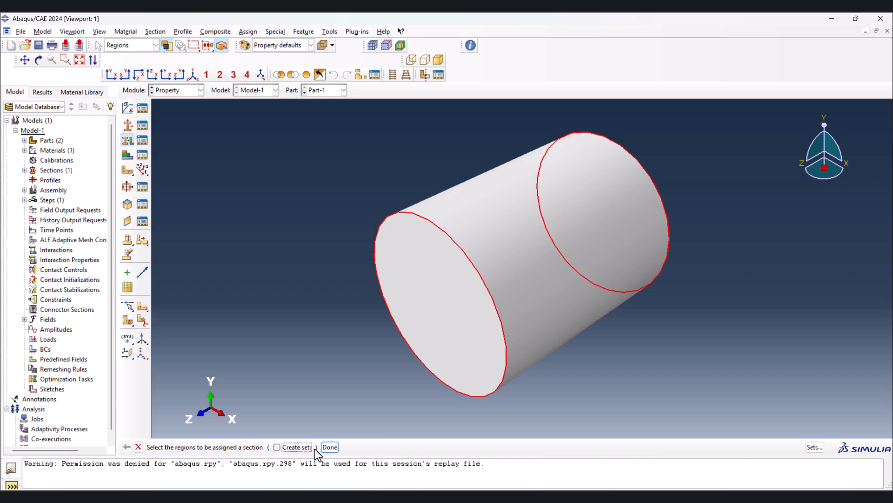
pyautogui.click(332, 447)
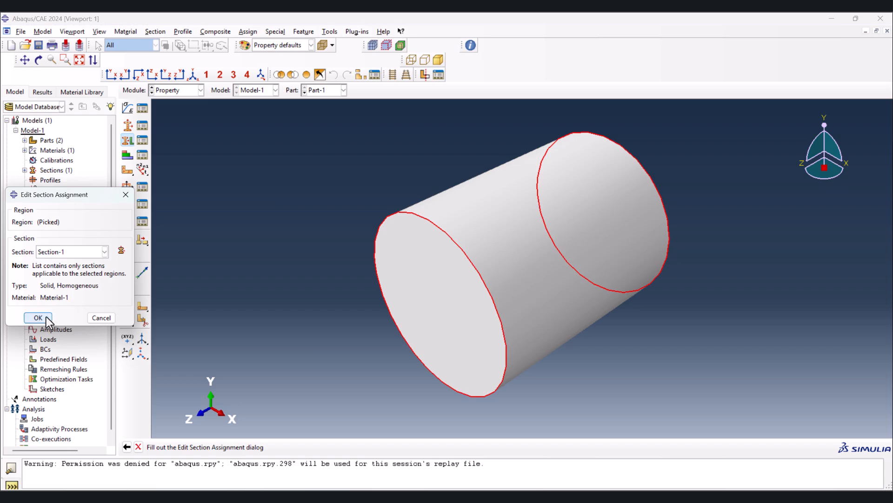
pyautogui.click(39, 318)
pyautogui.moveTo(320, 188); pyautogui.dragTo(616, 342)
pyautogui.click(602, 362)
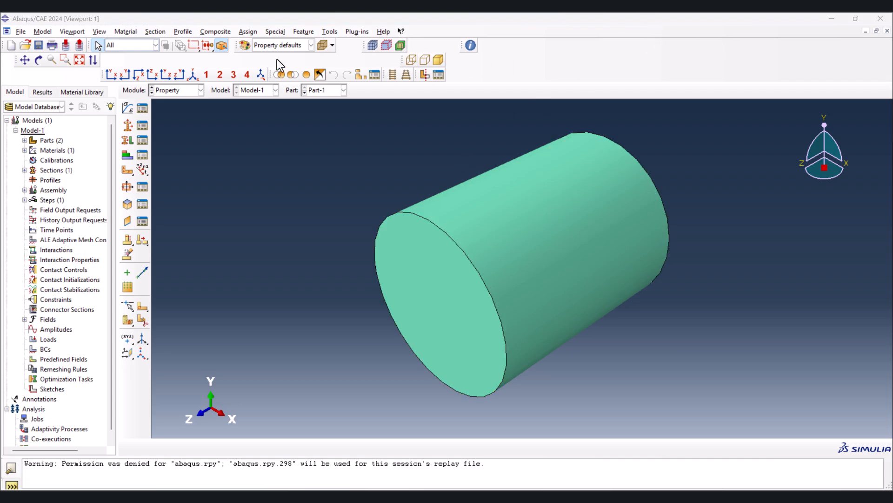
# Switch to the Assembly module and create dependent instances of Part-1 and Part-2.
pyautogui.click(181, 90)
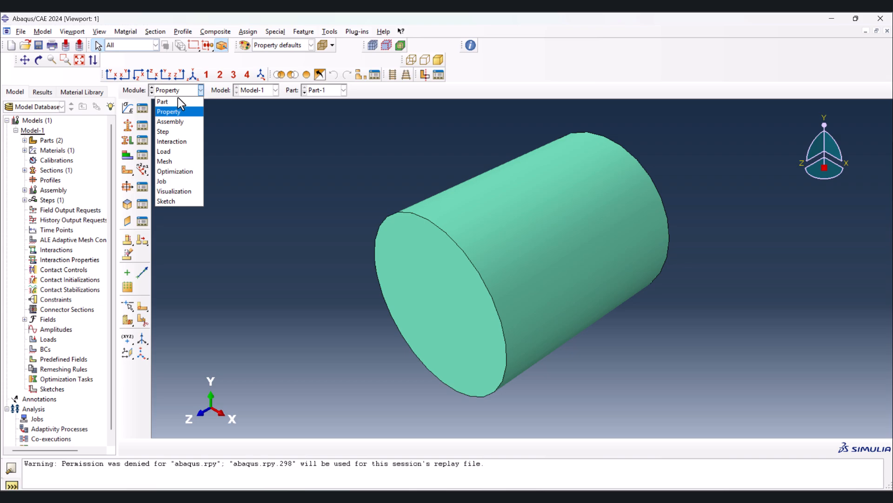
pyautogui.click(176, 122)
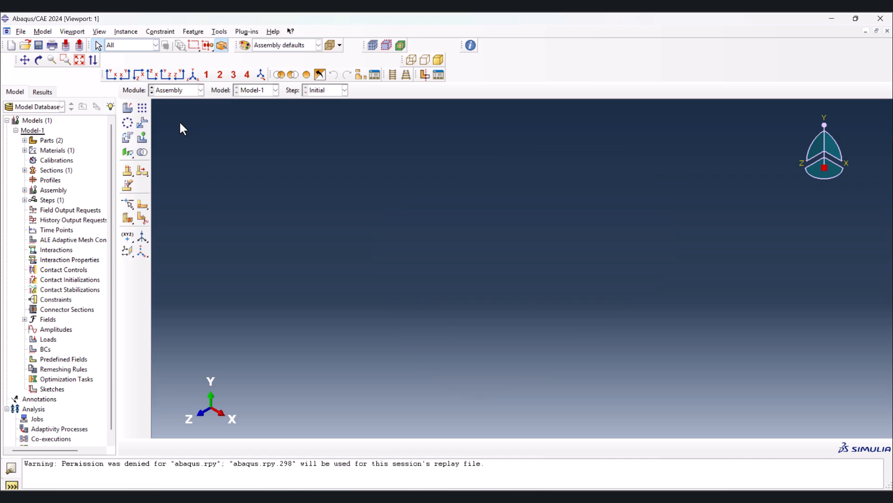
pyautogui.click(130, 109)
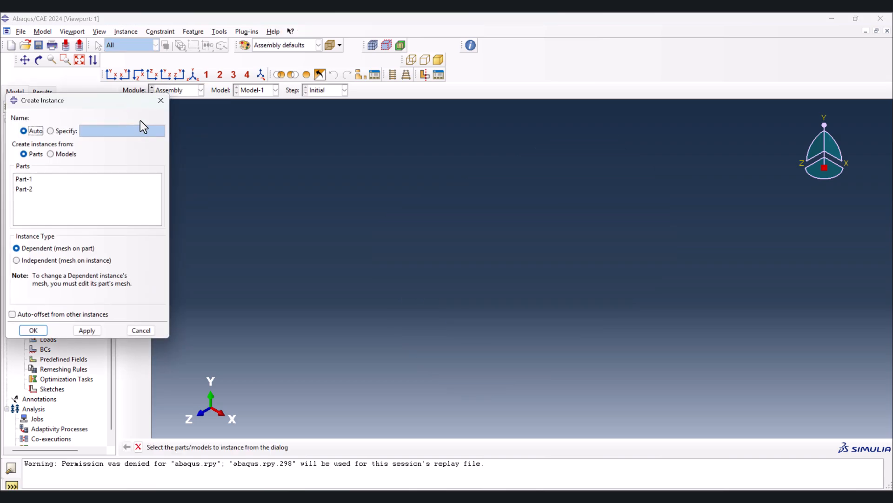
pyautogui.click(43, 178)
pyautogui.click(31, 178)
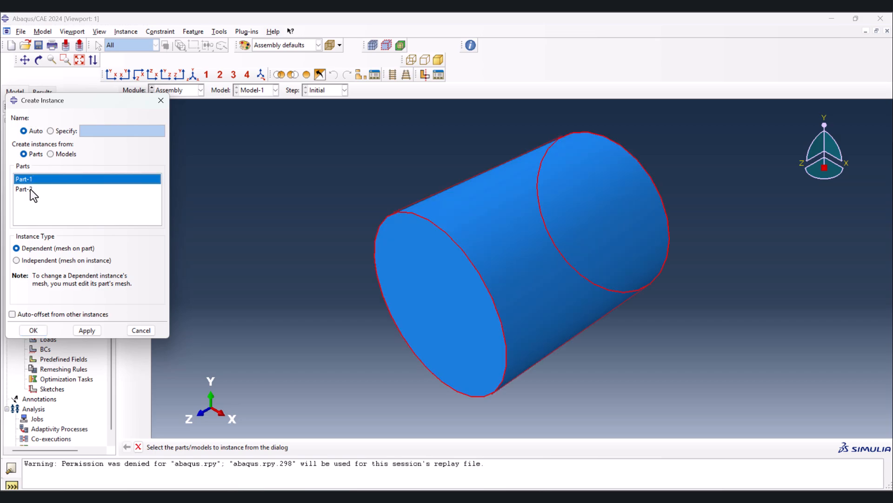
pyautogui.keyDown('shift'); pyautogui.click(31, 189); pyautogui.keyUp('shift')
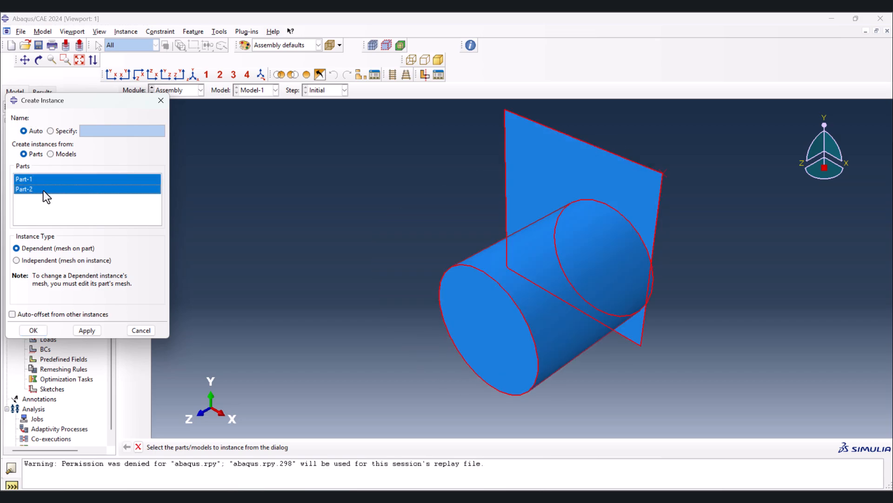
pyautogui.click(35, 331)
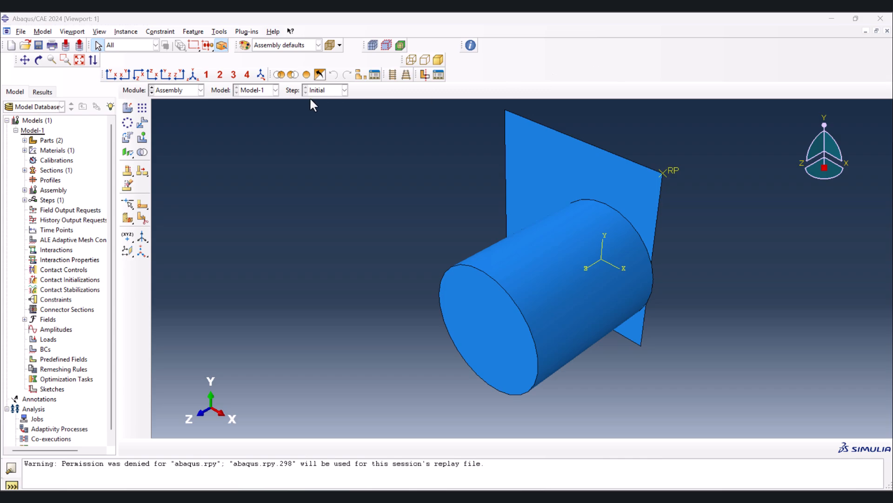
# Add a second dependent instance of the rigid plate Part-2 to the assembly.
pyautogui.click(127, 115)
pyautogui.click(28, 189)
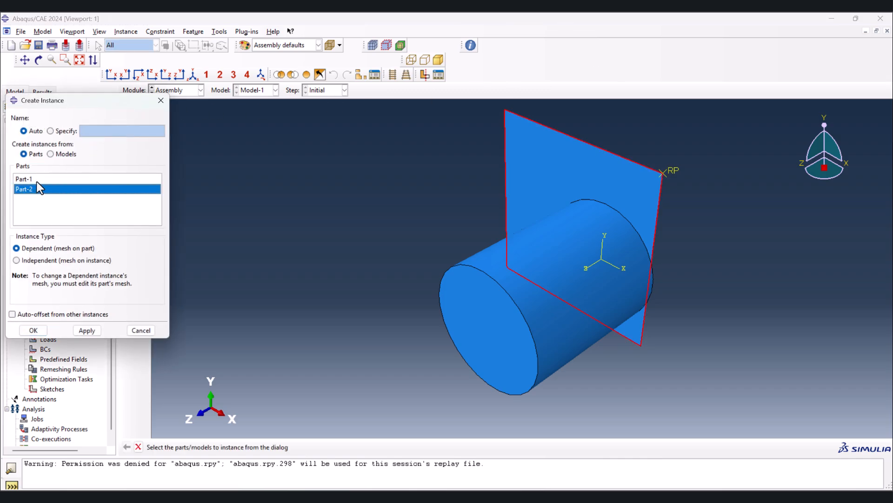
pyautogui.click(37, 180)
pyautogui.click(30, 189)
pyautogui.click(33, 330)
# Translate the second plate instance from its lower corner below the reference point to the lowest point of the cylinder's front circular edge.
pyautogui.click(148, 123)
pyautogui.click(589, 175)
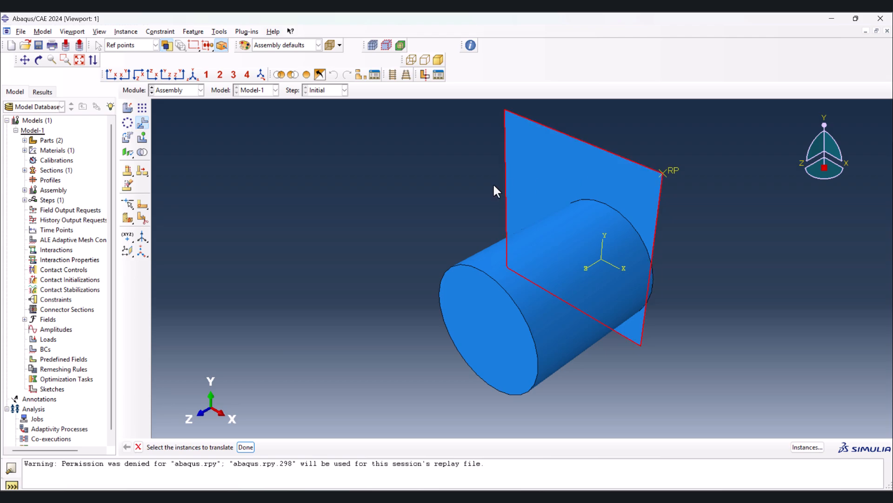
pyautogui.middleClick(272, 352)
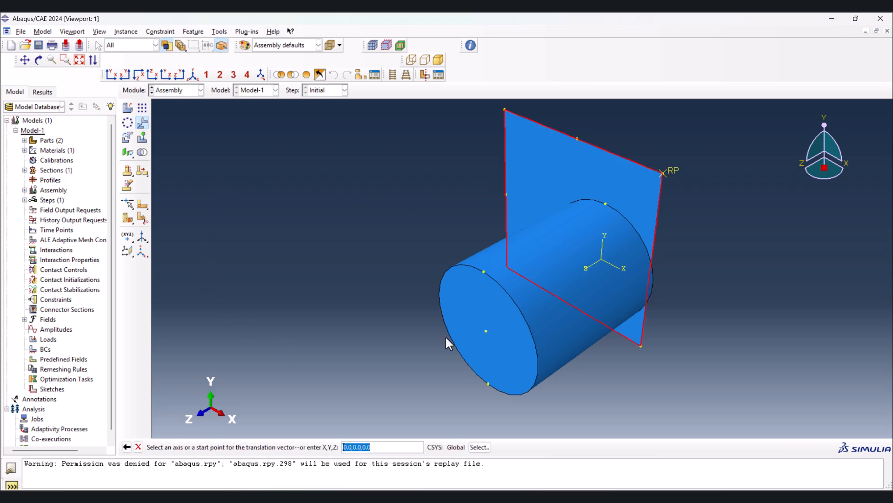
pyautogui.click(640, 346)
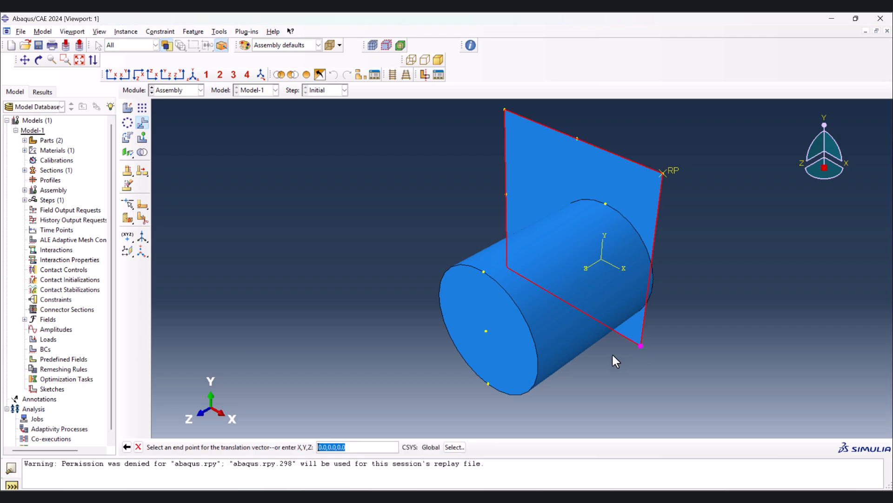
pyautogui.click(488, 384)
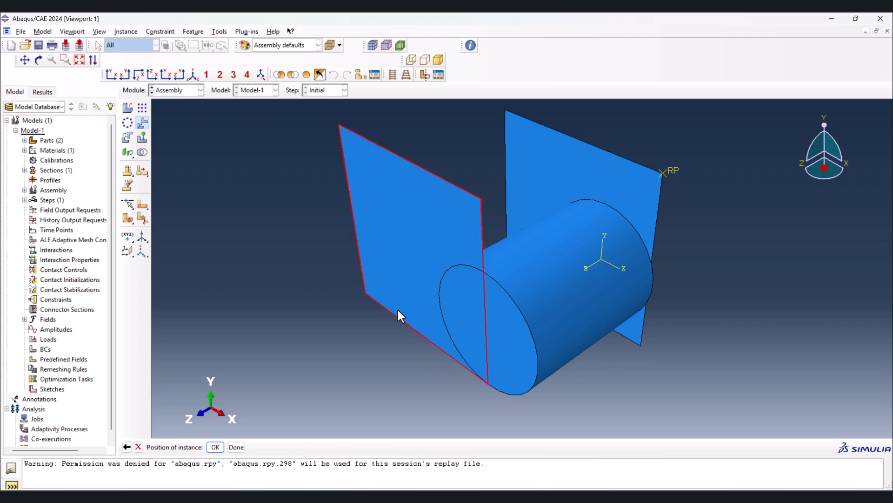
pyautogui.middleClick(303, 336)
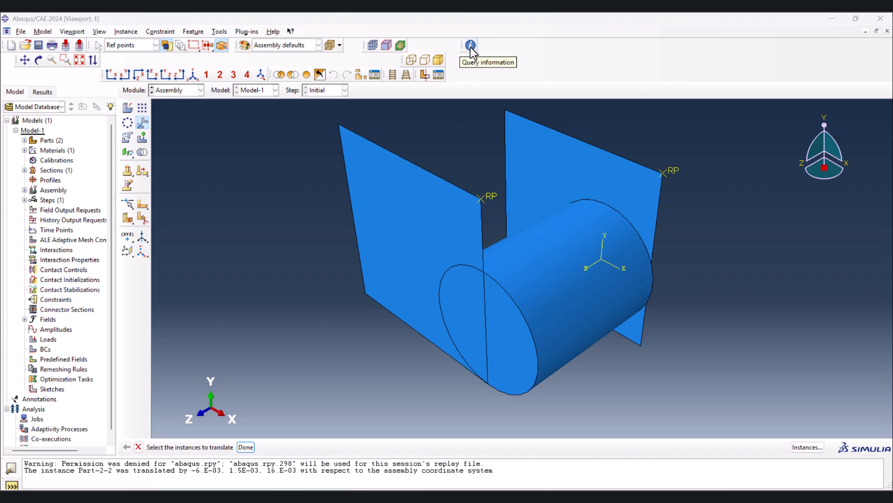
# Query the coordinates of the center point of the cylinder's front face and highlight them in the message area.
pyautogui.click(470, 46)
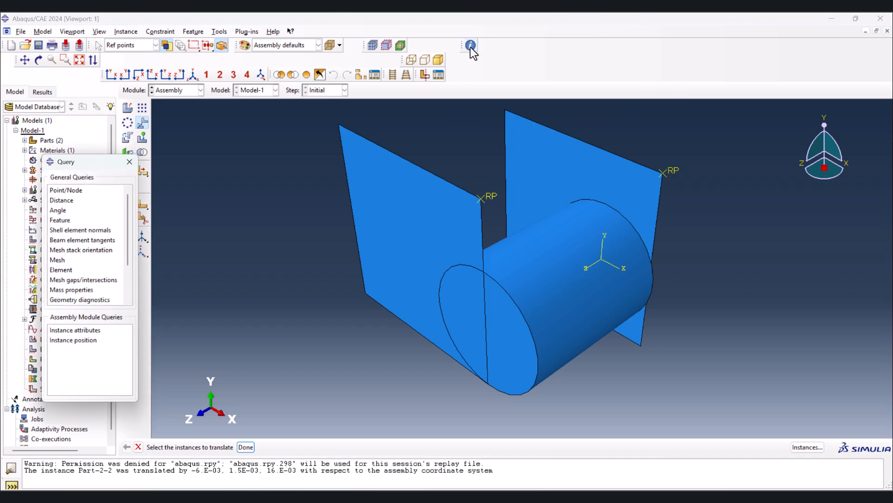
pyautogui.click(80, 194)
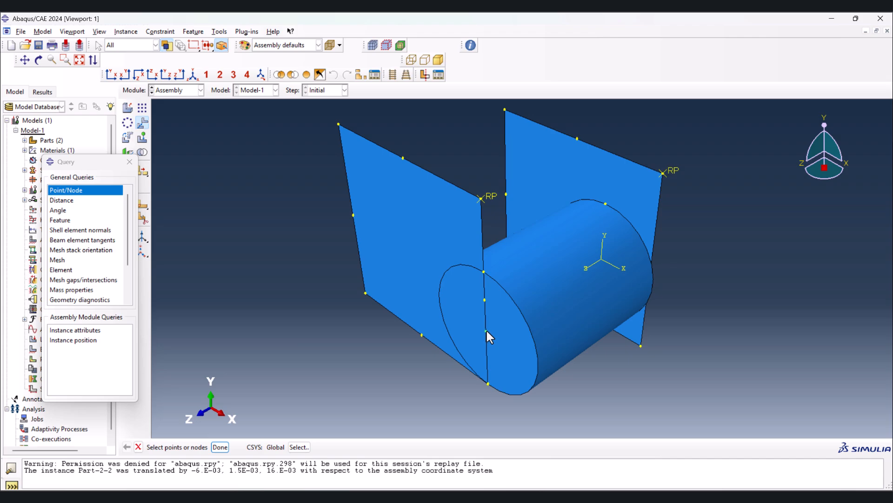
pyautogui.click(218, 450)
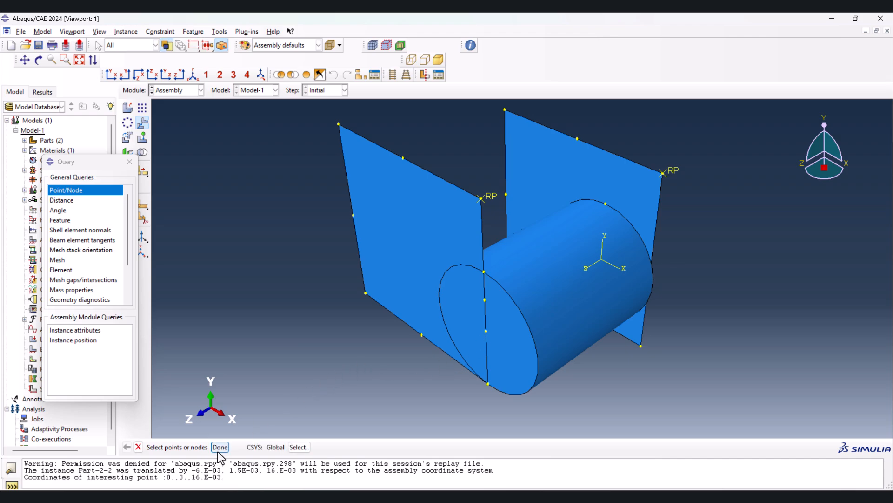
pyautogui.moveTo(167, 478); pyautogui.dragTo(221, 477)
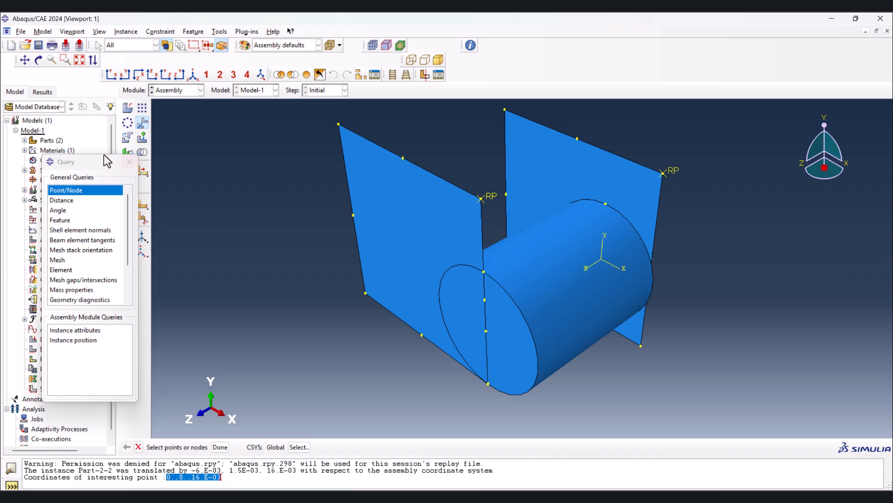
pyautogui.click(130, 161)
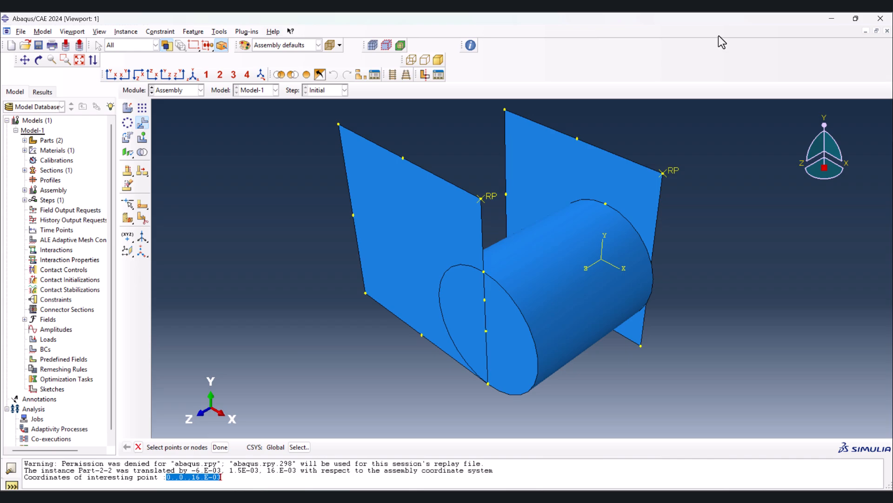
# Create a datum point midway between the midpoints of the front plate's upper and lower edges.
pyautogui.click(225, 36)
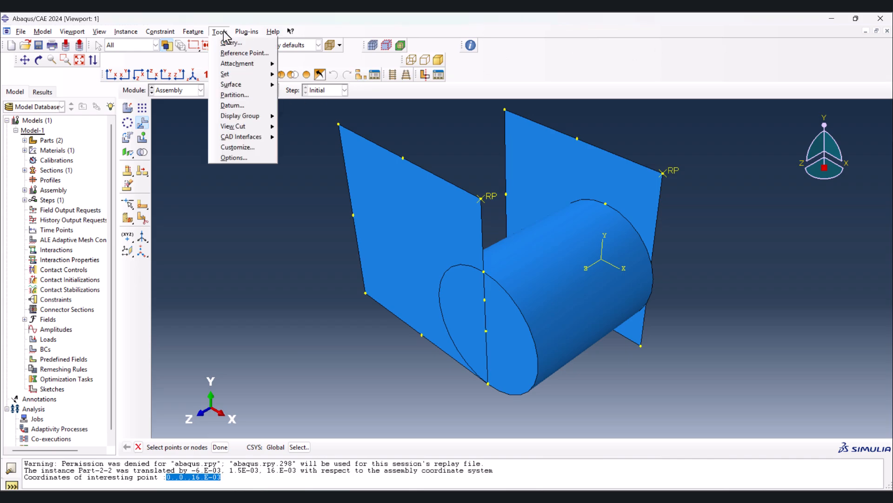
pyautogui.click(238, 107)
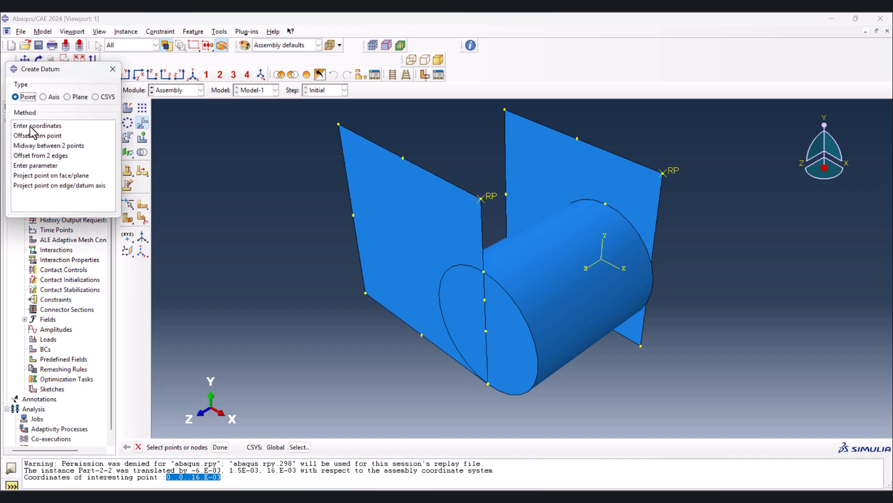
pyautogui.click(48, 145)
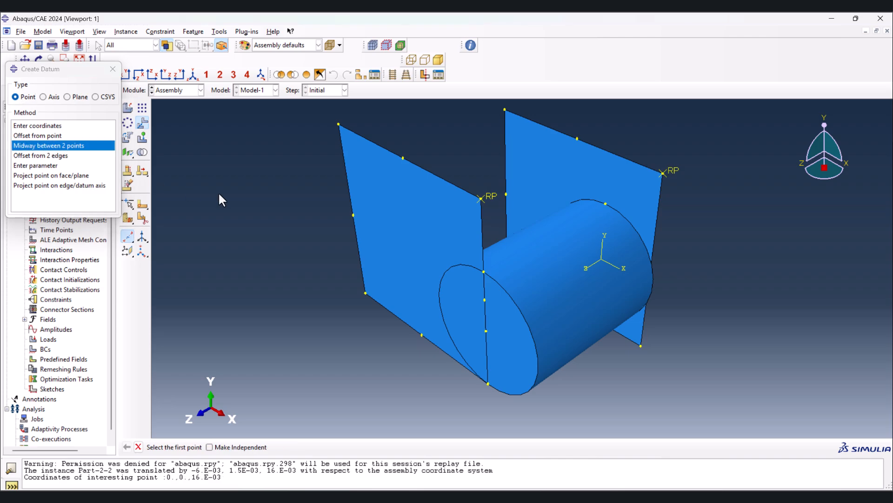
pyautogui.click(421, 334)
pyautogui.click(403, 158)
# Create a datum point midway between the midpoints of the rear plate's upper and lower edges, and return to the isometric view.
pyautogui.keyDown('ctrl'); pyautogui.keyDown('alt'); pyautogui.moveTo(575, 307); pyautogui.dragTo(381, 289); pyautogui.keyUp('alt'); pyautogui.keyUp('ctrl')
pyautogui.keyDown('ctrl'); pyautogui.keyDown('alt'); pyautogui.moveTo(628, 294); pyautogui.dragTo(465, 221); pyautogui.keyUp('alt'); pyautogui.keyUp('ctrl')
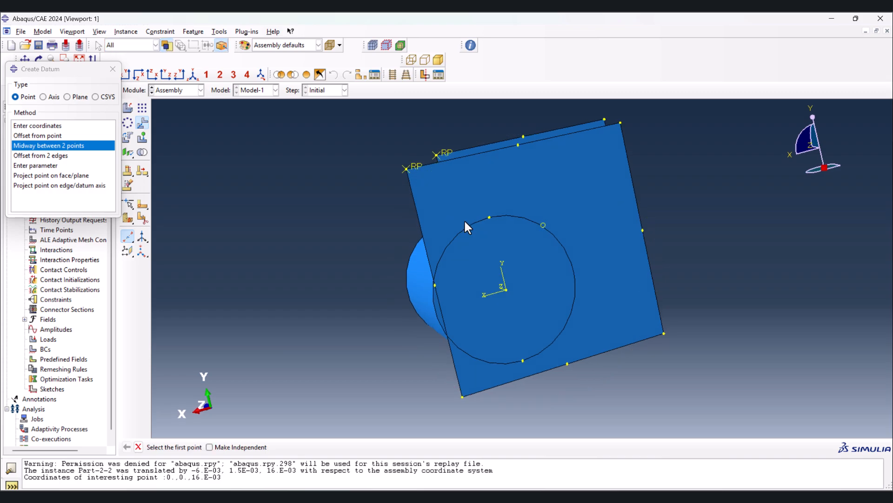
pyautogui.keyDown('ctrl'); pyautogui.keyDown('alt'); pyautogui.moveTo(459, 185); pyautogui.dragTo(536, 219); pyautogui.keyUp('alt'); pyautogui.keyUp('ctrl')
pyautogui.click(579, 165)
pyautogui.click(572, 375)
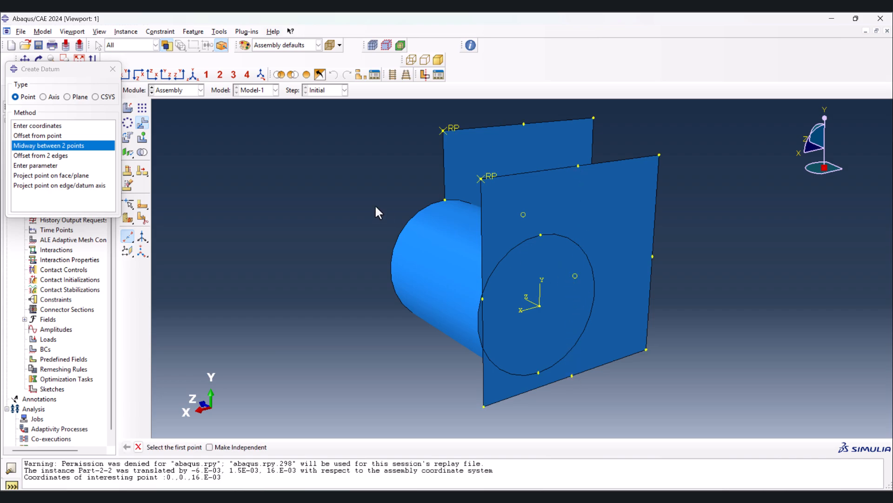
pyautogui.click(112, 69)
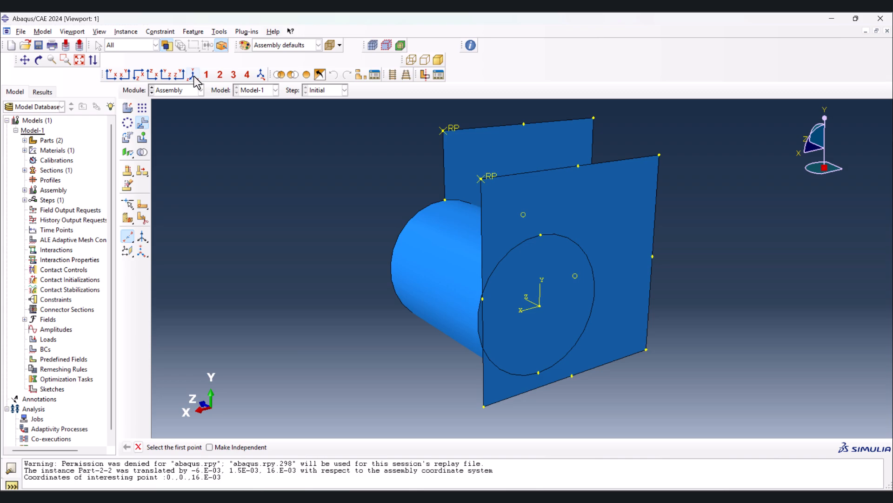
pyautogui.click(193, 74)
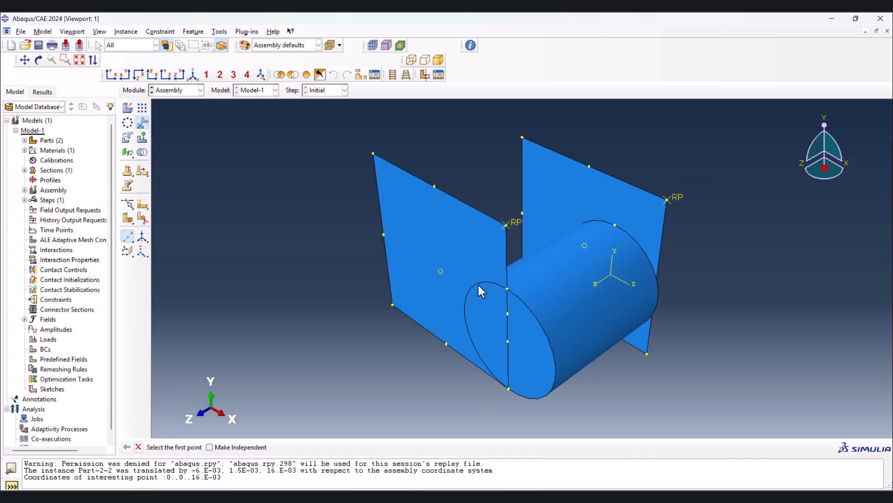
# Translate the front plate instance from its central datum point to the center of the cylinder's front face.
pyautogui.click(144, 123)
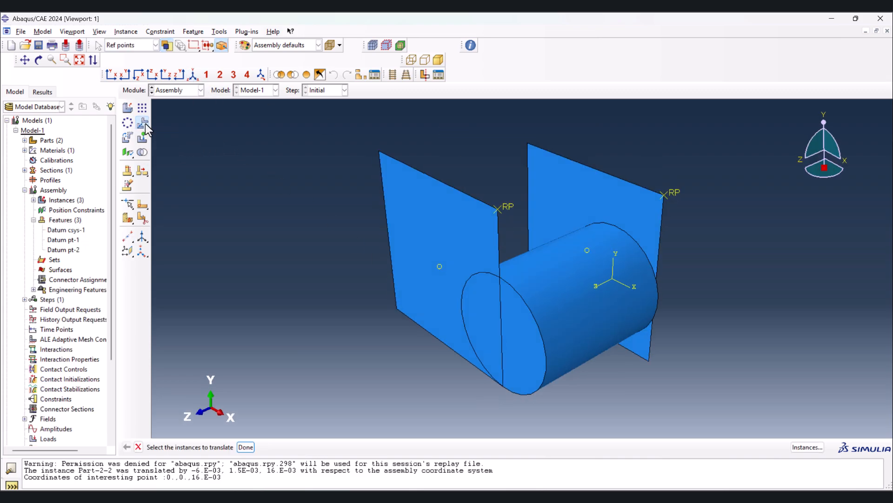
pyautogui.click(444, 241)
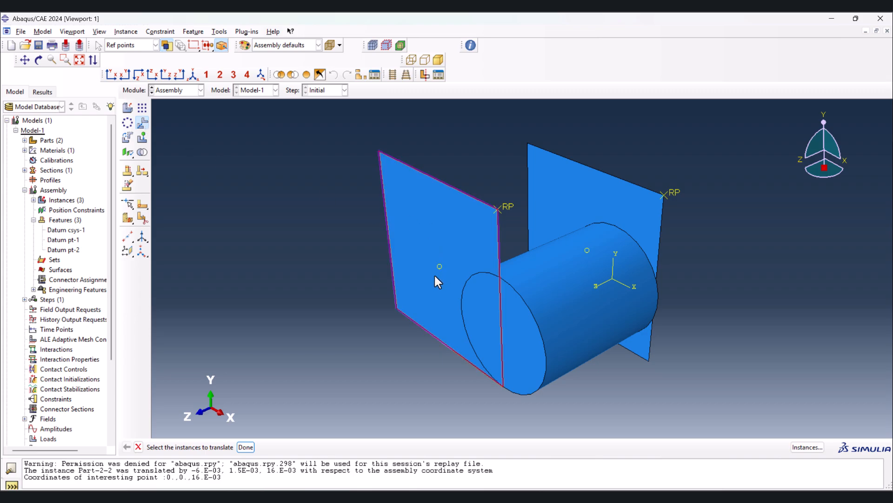
pyautogui.click(245, 447)
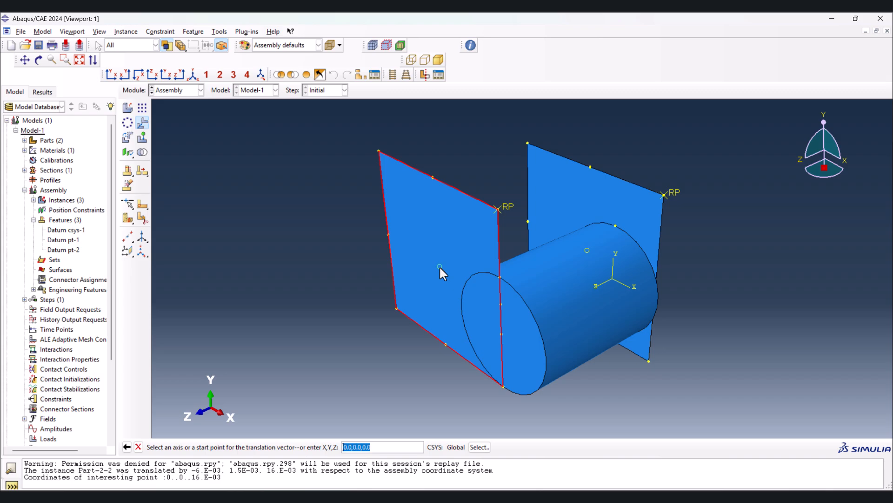
pyautogui.click(440, 267)
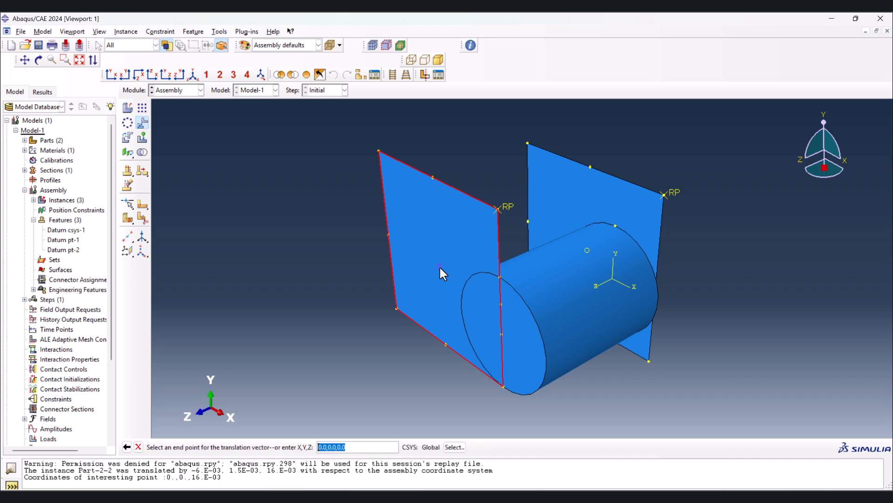
pyautogui.click(501, 332)
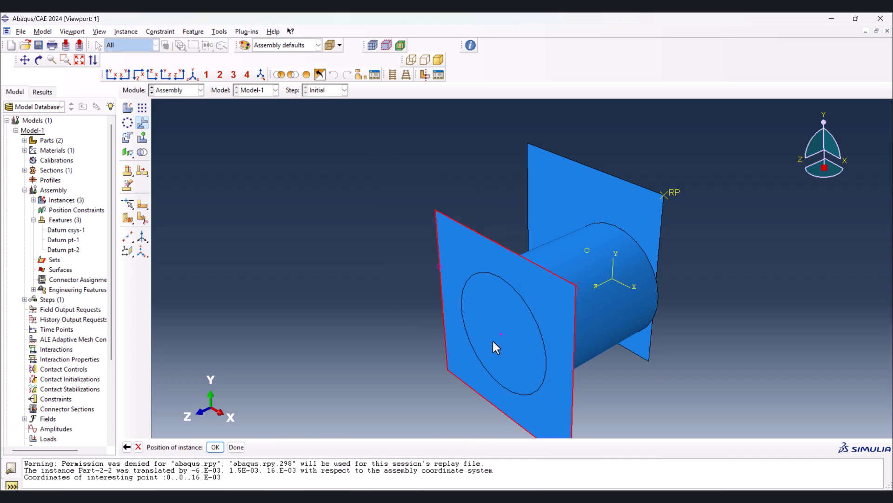
pyautogui.click(215, 447)
# Translate the rear plate instance from its central datum point to the center of the cylinder's back face at the coordinate origin.
pyautogui.scroll(-2, 339, 219)
pyautogui.moveTo(577, 301)
pyautogui.keyDown('ctrl'); pyautogui.keyDown('alt'); pyautogui.mouseDown()
pyautogui.moveTo(568, 284)
pyautogui.moveTo(473, 289)
pyautogui.moveTo(638, 293)
pyautogui.moveTo(551, 313)
pyautogui.moveTo(579, 314)
pyautogui.mouseUp(); pyautogui.keyUp('alt'); pyautogui.keyUp('ctrl')
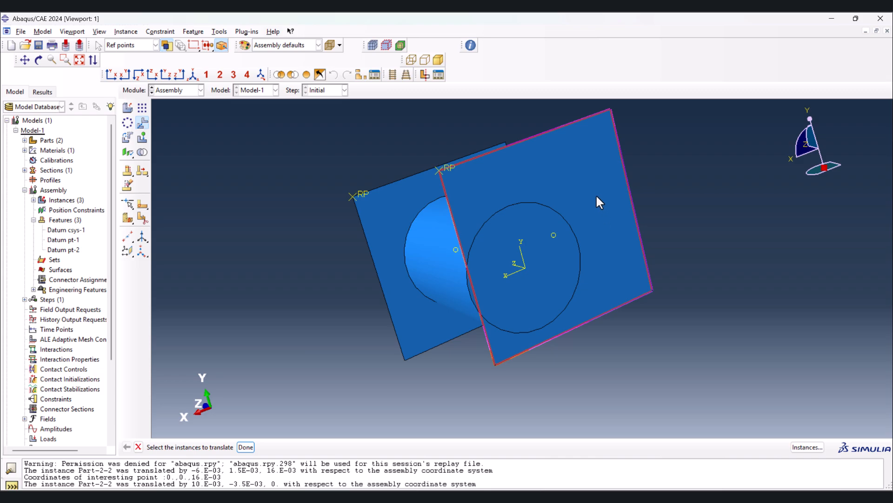
pyautogui.click(249, 446)
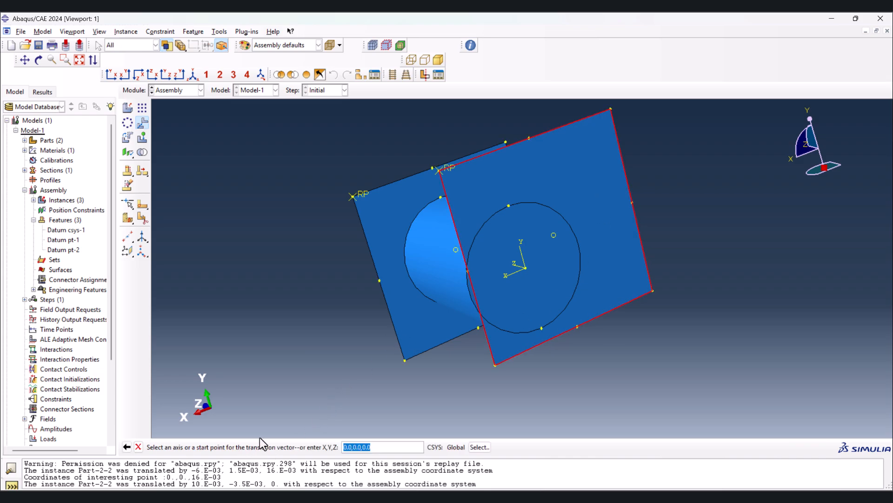
pyautogui.click(553, 237)
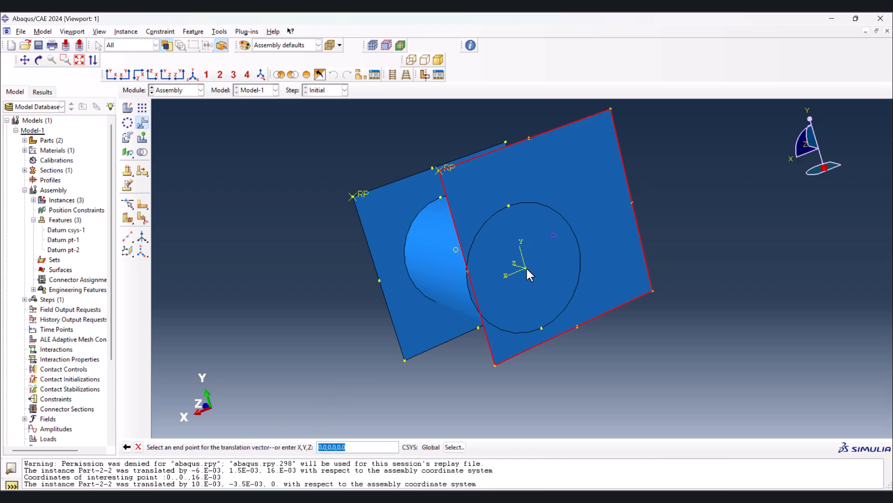
pyautogui.click(526, 267)
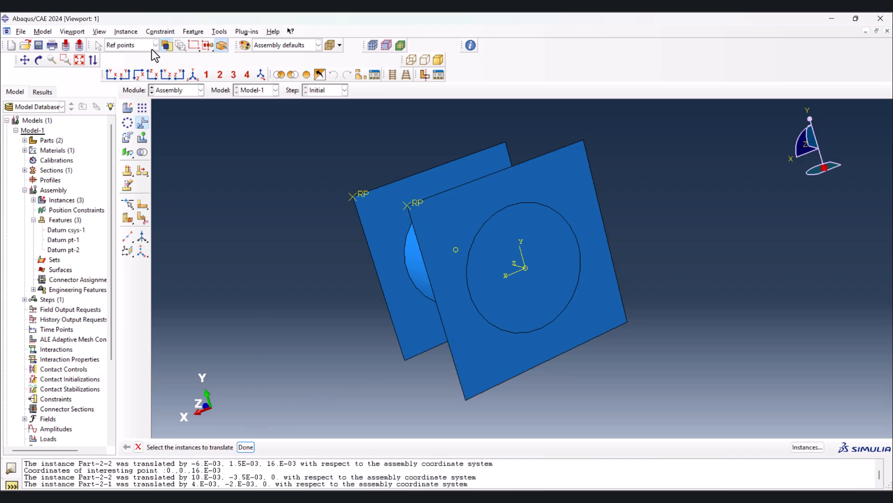
pyautogui.click(193, 75)
pyautogui.click(565, 259)
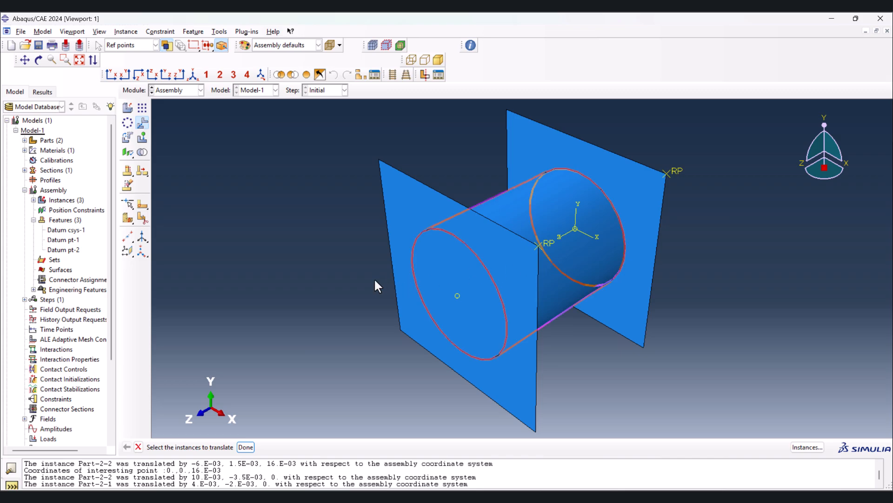
# Switch to the Step module and start a Dynamic, Explicit step named Step-1 after the Initial step.
pyautogui.click(183, 90)
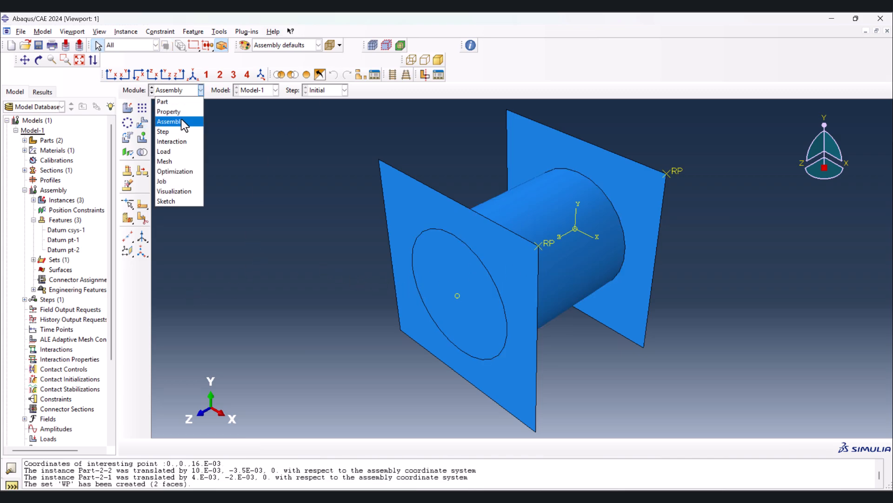
pyautogui.click(182, 131)
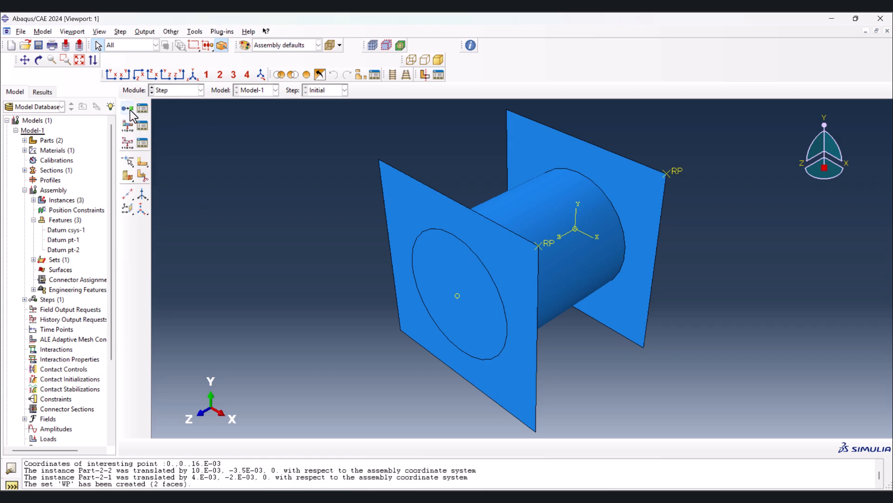
pyautogui.click(129, 108)
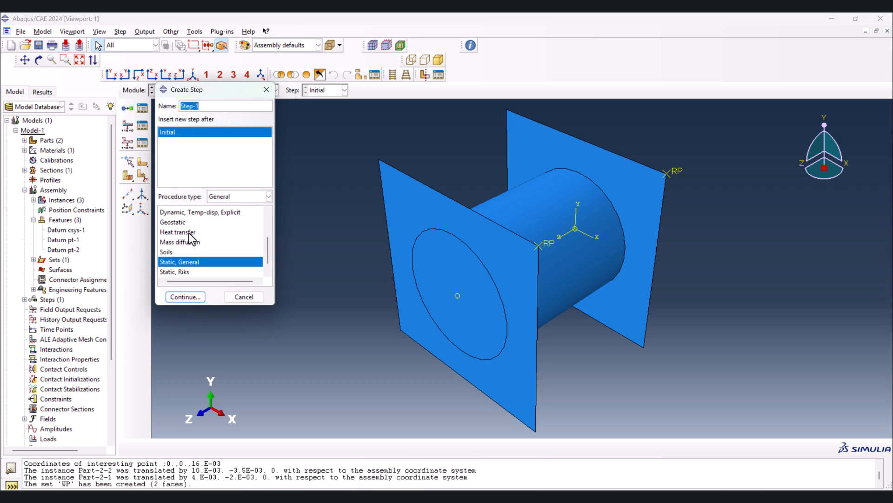
pyautogui.scroll(-1, 190, 237)
pyautogui.scroll(3, 191, 236)
pyautogui.scroll(-1, 191, 236)
pyautogui.click(184, 231)
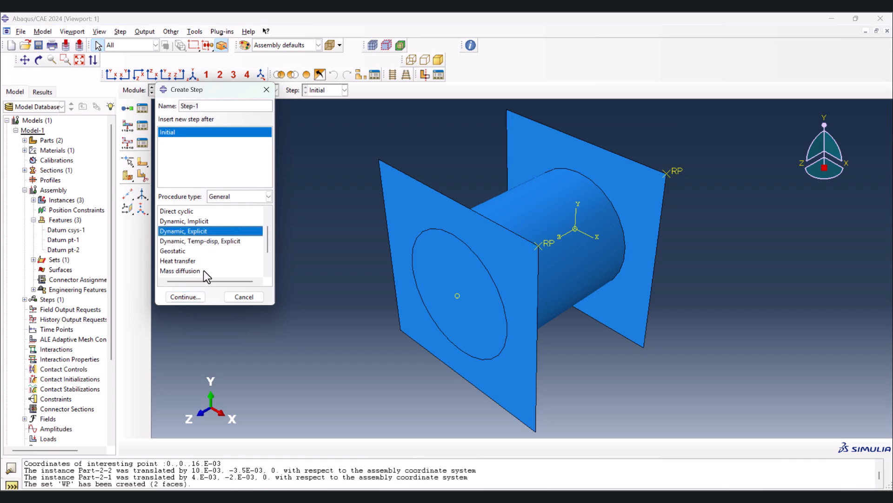
pyautogui.click(185, 297)
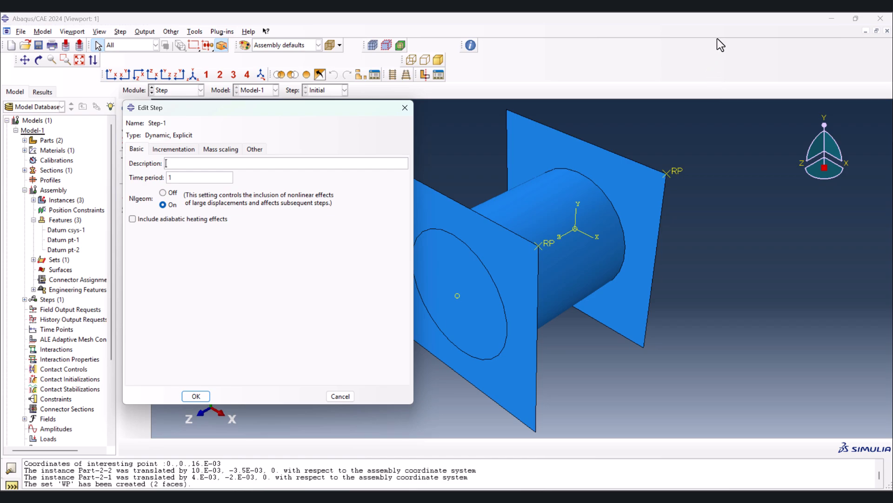
# Add semi-automatic mass scaling by a factor of 1600 for the whole model at the beginning of Step-1, and save the step.
pyautogui.click(189, 149)
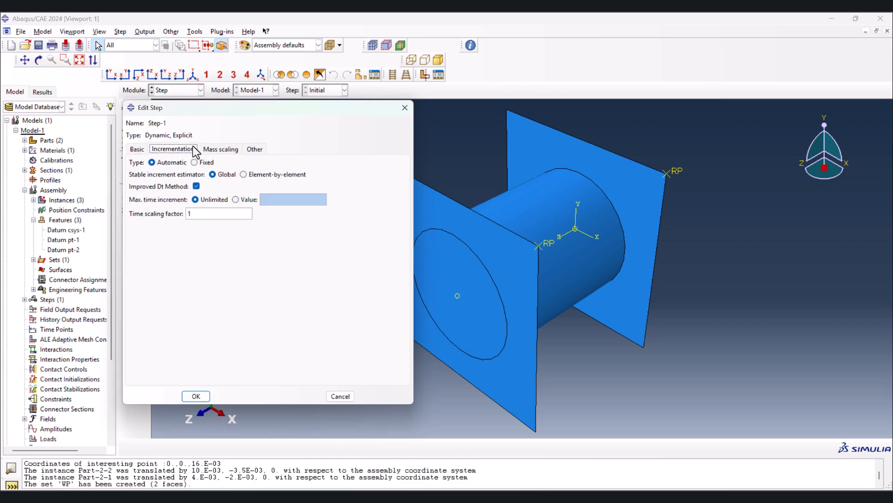
pyautogui.click(219, 147)
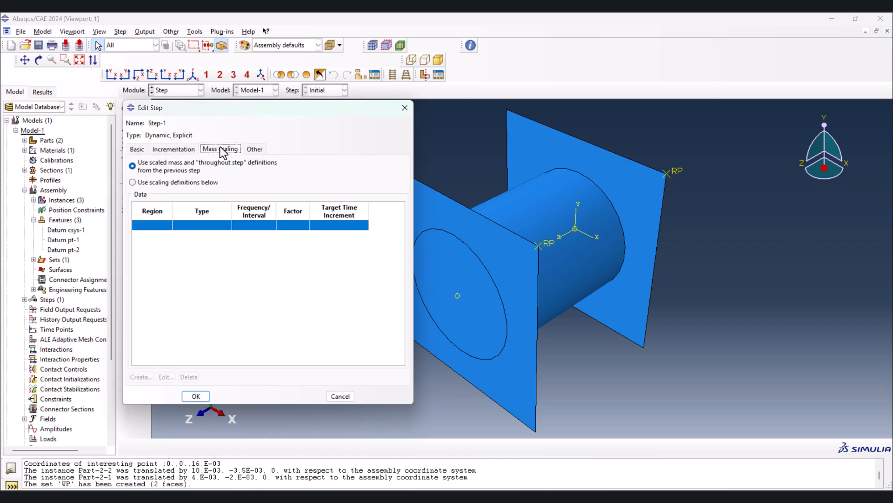
pyautogui.click(140, 183)
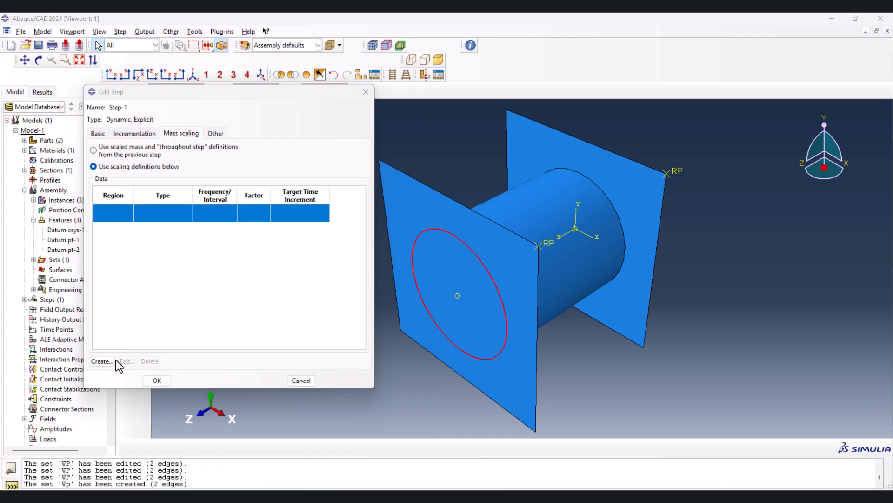
pyautogui.click(451, 246)
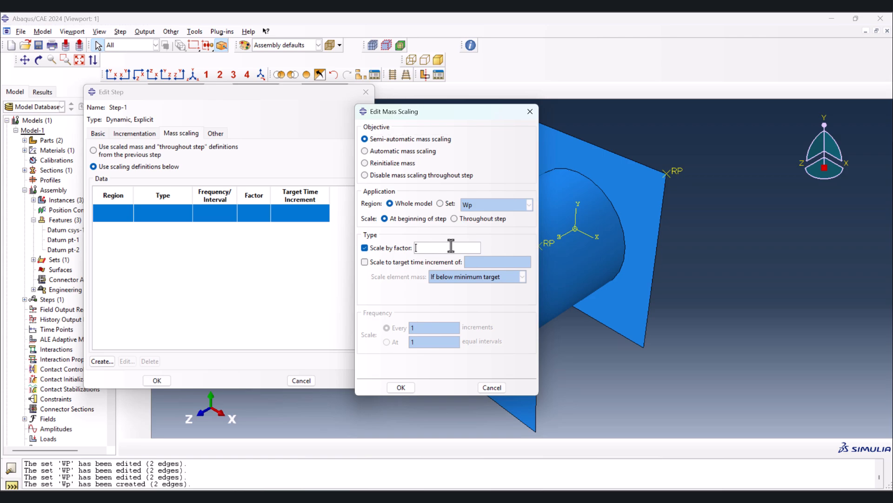
pyautogui.write('1600')
pyautogui.click(400, 387)
pyautogui.click(155, 381)
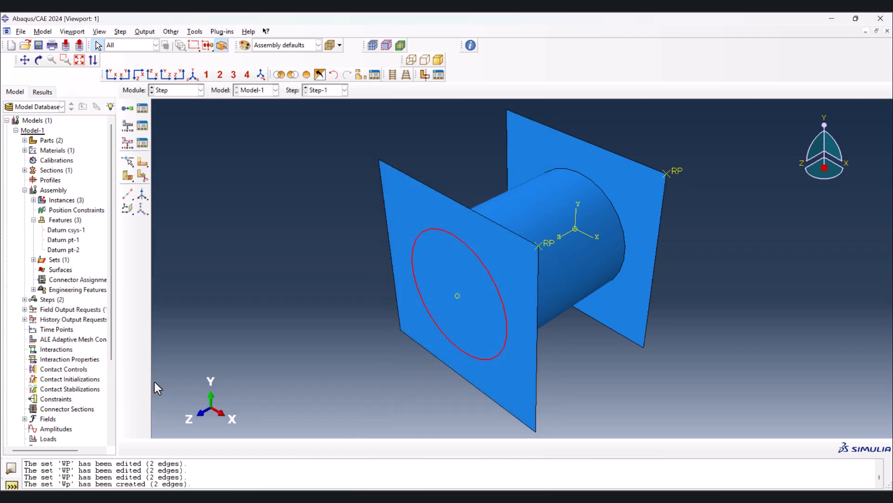
# Switch to the Interaction module and start a Surface-to-surface contact (Explicit) interaction named Int-1 in Step-1.
pyautogui.click(172, 91)
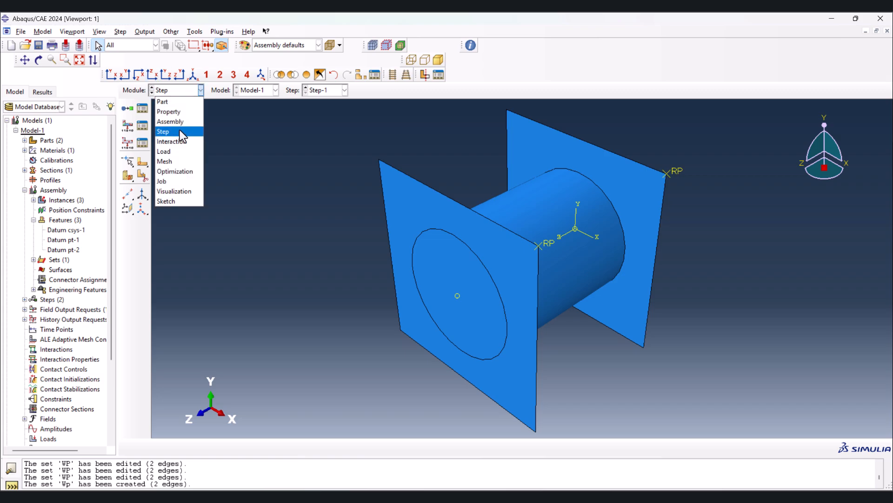
pyautogui.click(180, 142)
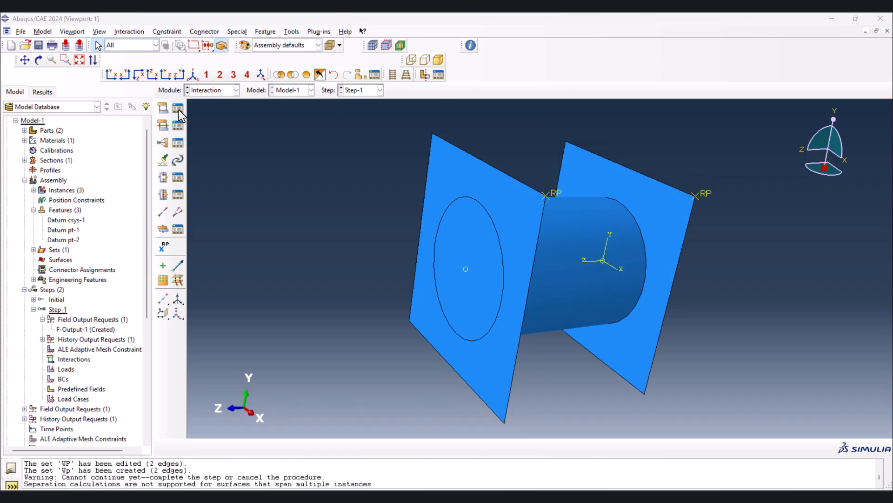
pyautogui.click(163, 108)
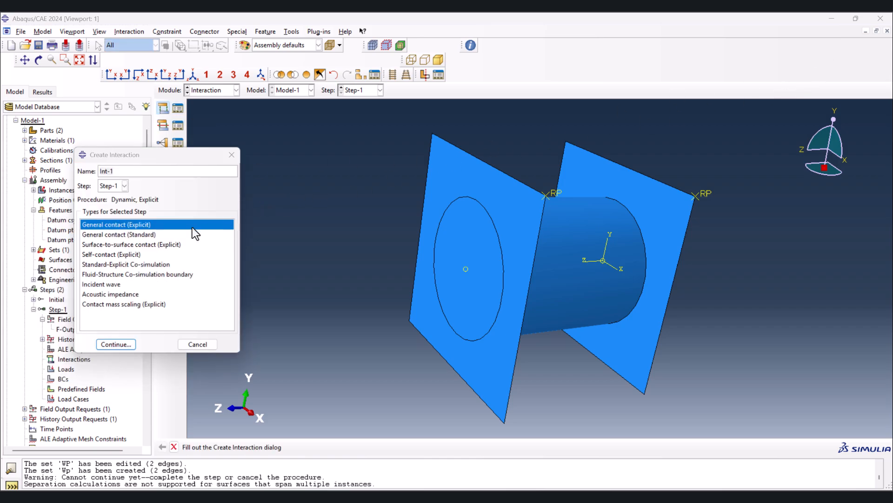
pyautogui.click(119, 244)
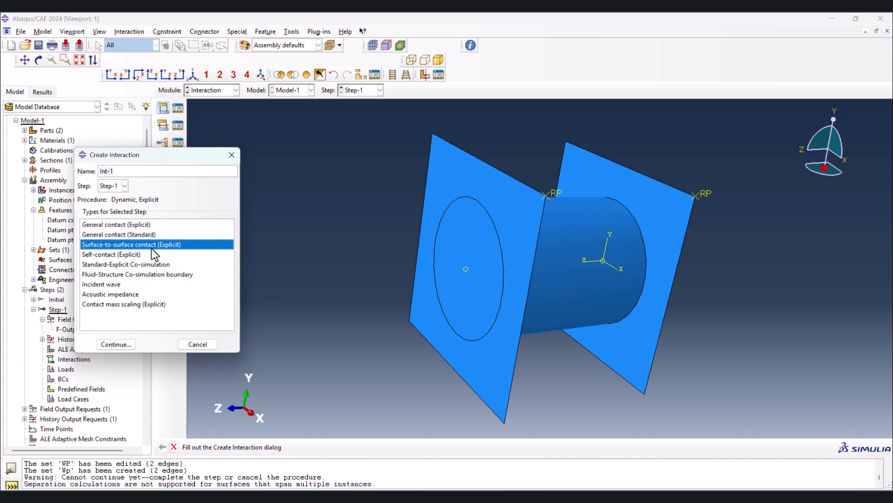
pyautogui.click(129, 342)
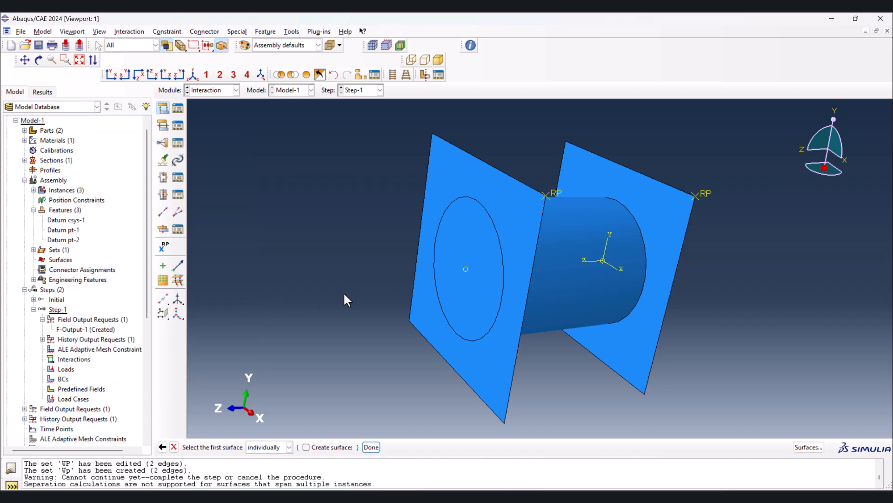
# Pick the cylinder's front circular face as the first contact surface of Int-1 and choose Surface as the second surface type.
pyautogui.click(474, 243)
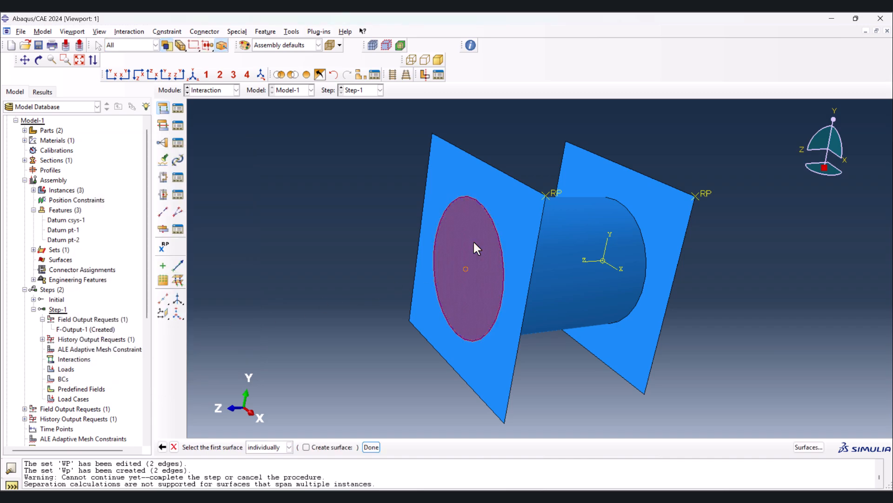
pyautogui.click(372, 447)
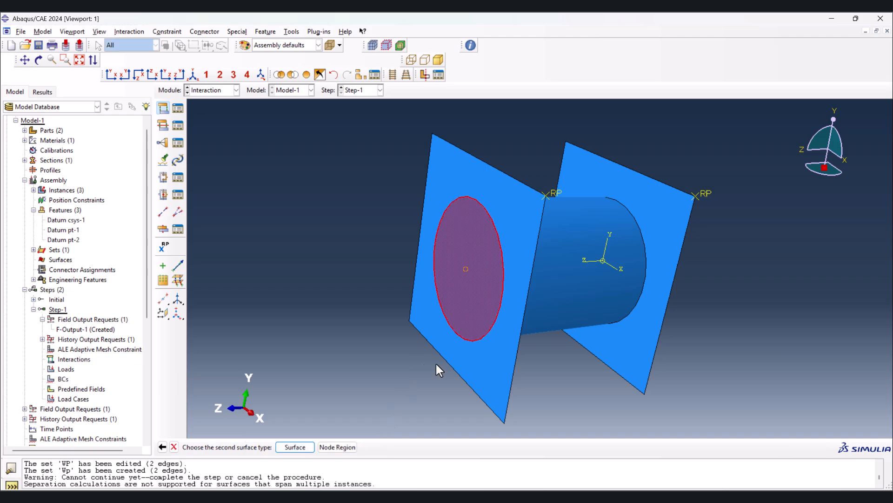
pyautogui.click(300, 448)
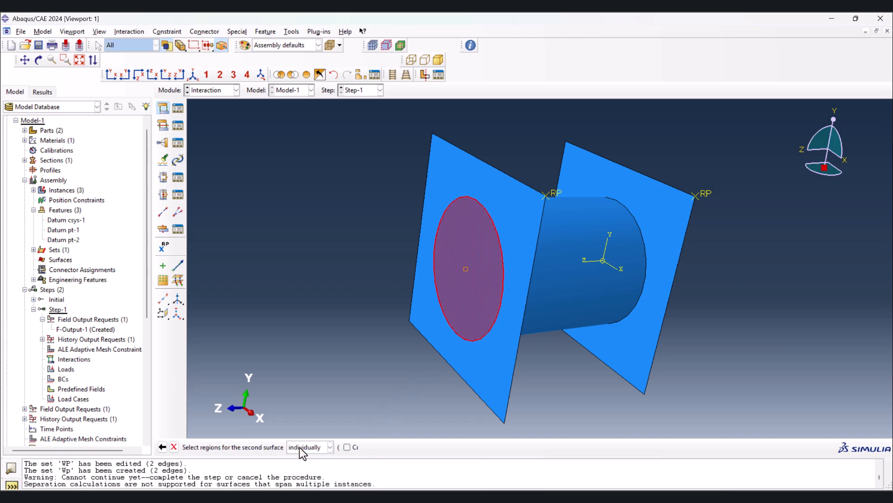
# Pick the purple side of the front plate as the second surface of Int-1, and swap the first and second surfaces.
pyautogui.click(482, 186)
pyautogui.click(412, 446)
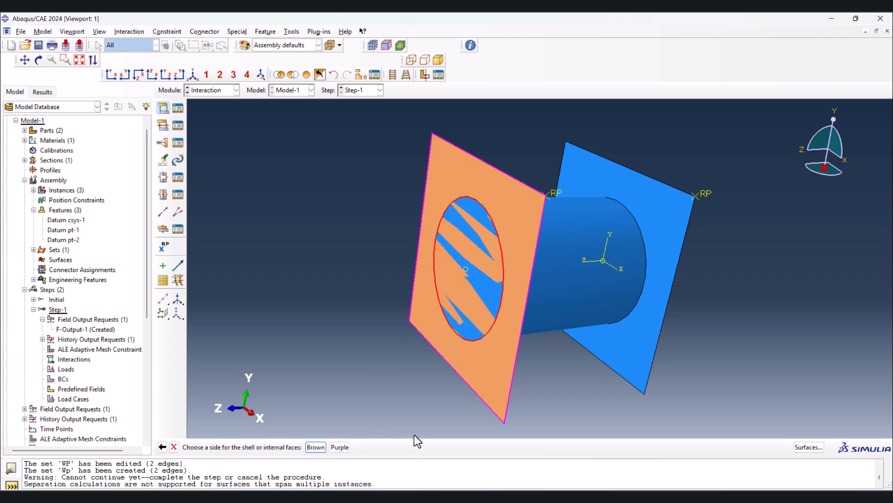
pyautogui.keyDown('ctrl'); pyautogui.keyDown('alt'); pyautogui.moveTo(440, 381); pyautogui.dragTo(437, 225); pyautogui.keyUp('alt'); pyautogui.keyUp('ctrl')
pyautogui.click(345, 447)
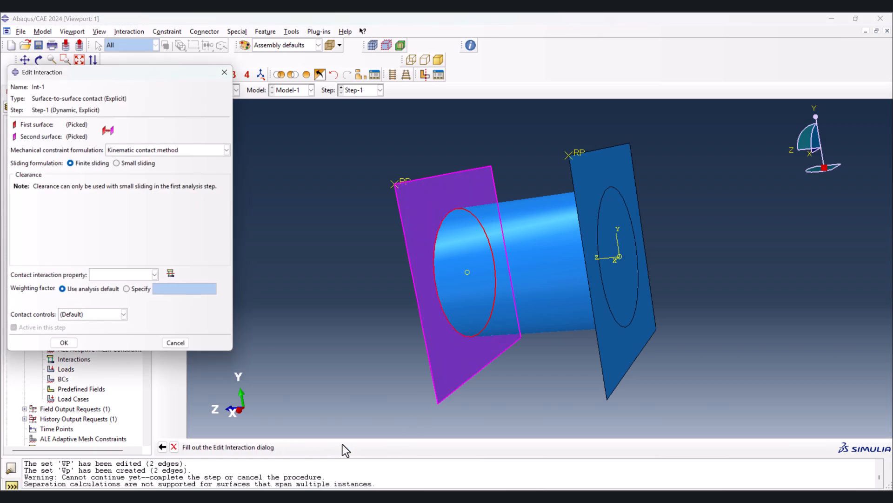
pyautogui.keyDown('ctrl'); pyautogui.keyDown('alt'); pyautogui.moveTo(405, 228); pyautogui.dragTo(612, 247); pyautogui.keyUp('alt'); pyautogui.keyUp('ctrl')
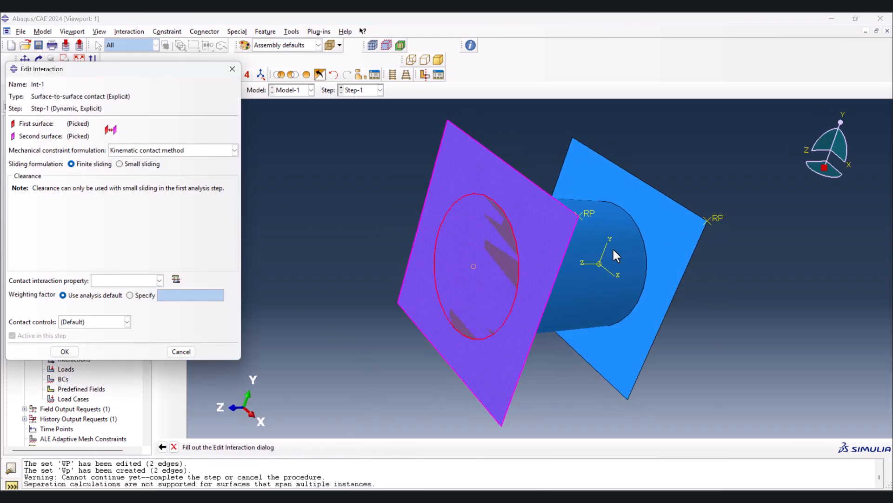
pyautogui.click(110, 129)
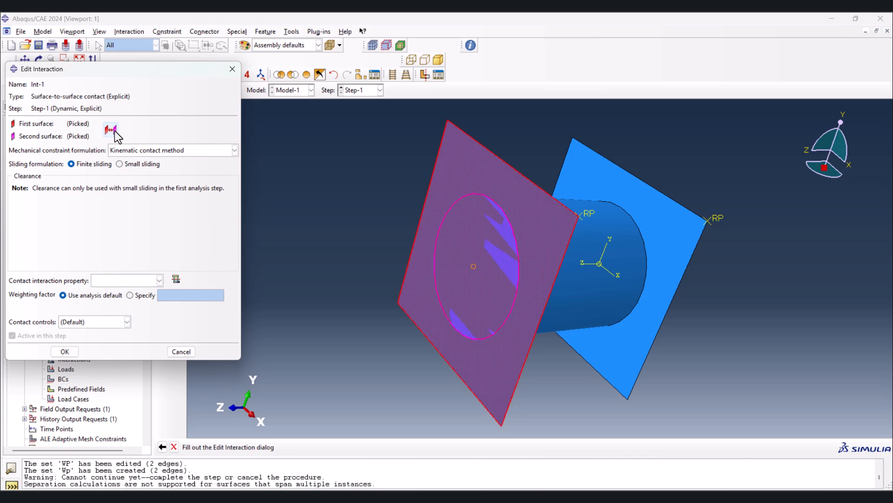
# Create contact property IntProp-1 with penalty tangential behavior and a friction coefficient of 0, and save interaction Int-1 with it.
pyautogui.click(176, 278)
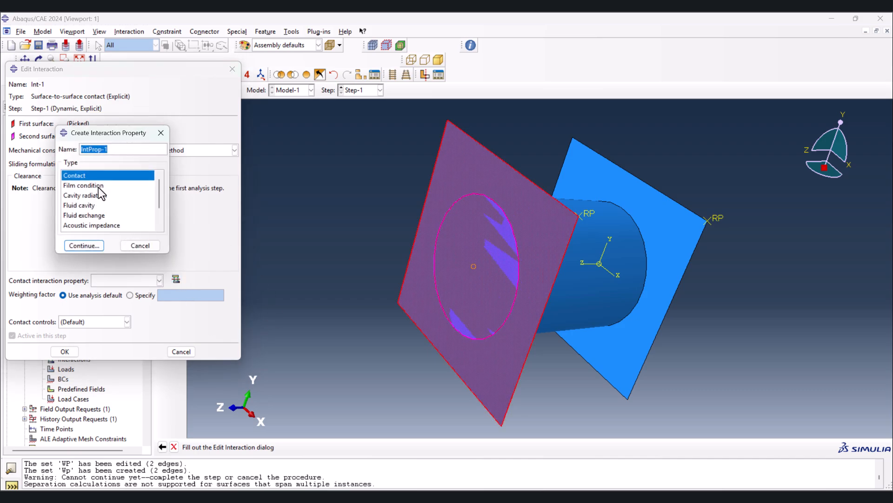
pyautogui.click(83, 245)
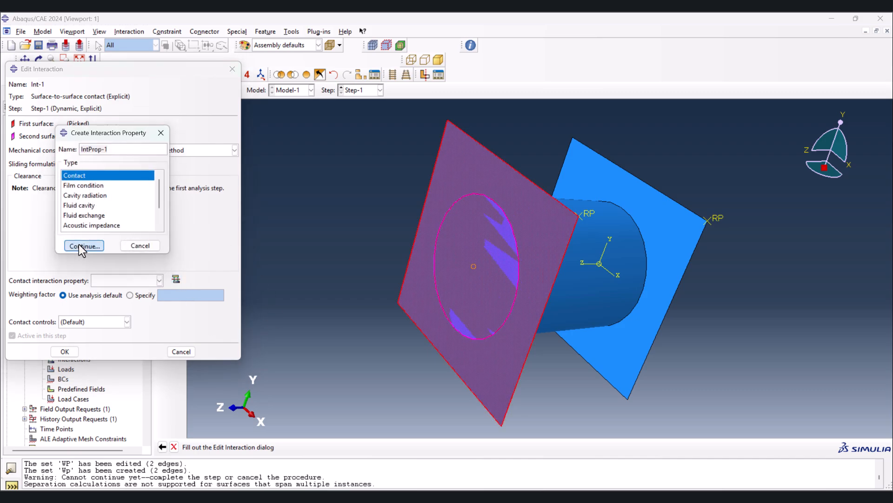
pyautogui.click(45, 162)
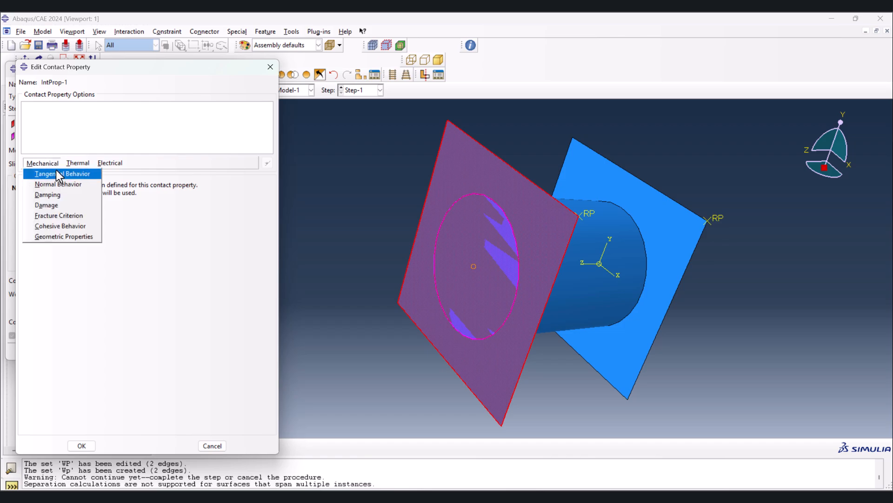
pyautogui.click(58, 173)
pyautogui.click(127, 196)
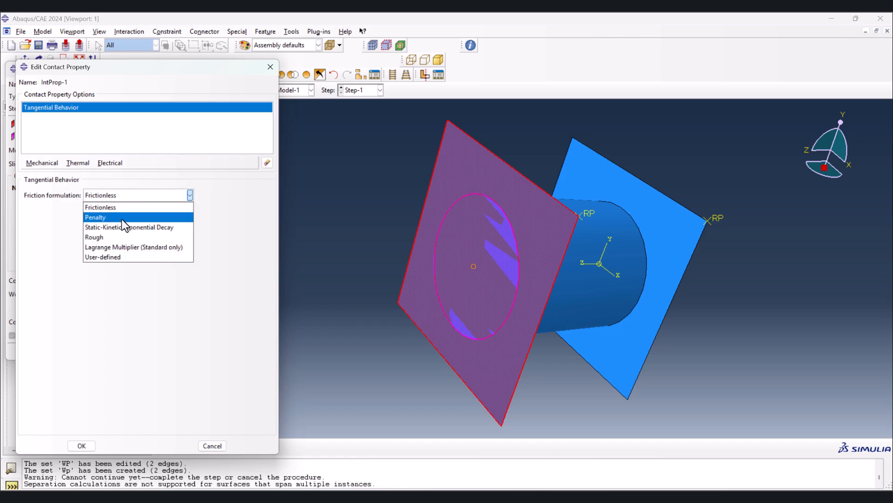
pyautogui.click(121, 218)
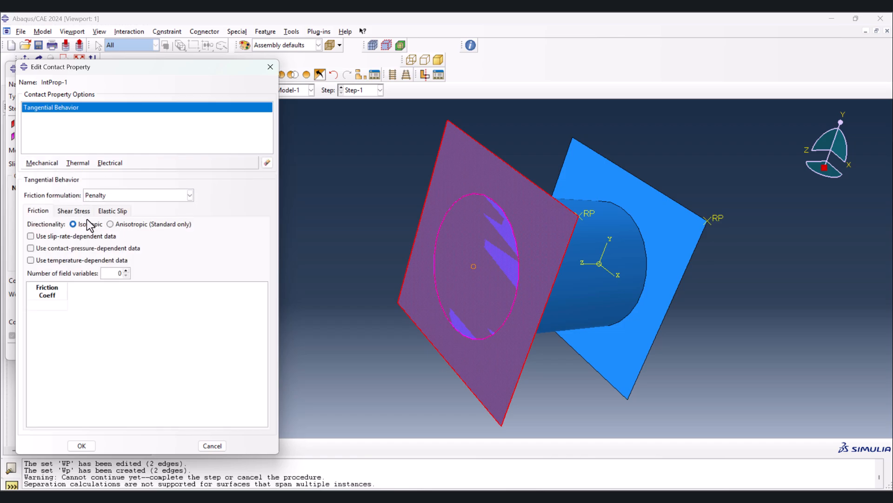
pyautogui.click(45, 306)
pyautogui.write('0')
pyautogui.click(82, 446)
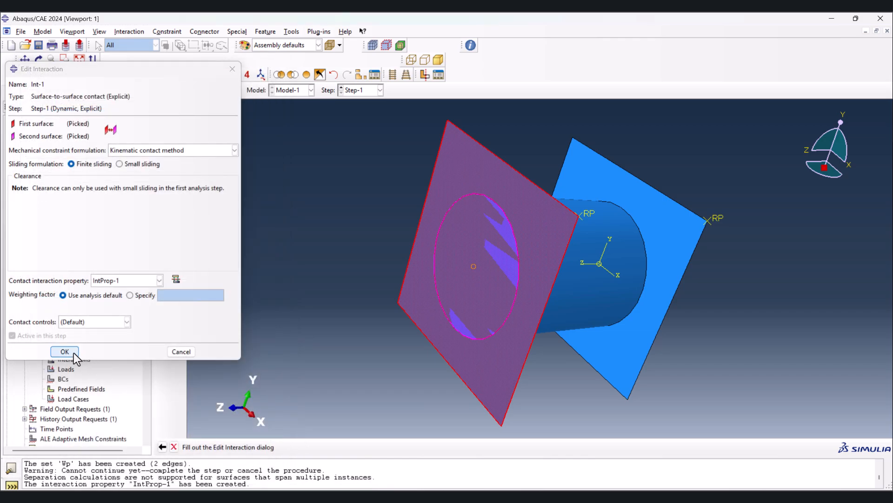
pyautogui.click(74, 352)
# Reopen Int-1 from the Interaction Manager and check its surfaces and contact direction at the front plate.
pyautogui.click(179, 125)
pyautogui.click(144, 331)
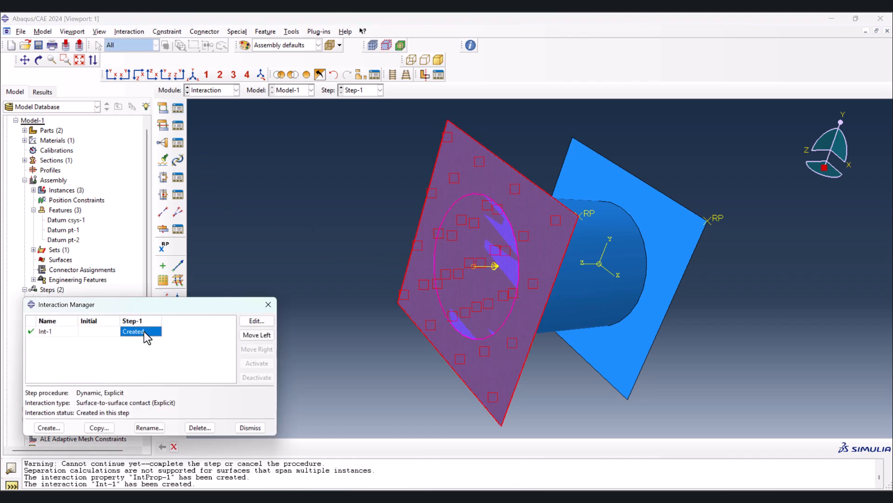
pyautogui.doubleClick(144, 330)
pyautogui.moveTo(570, 231); pyautogui.dragTo(427, 259)
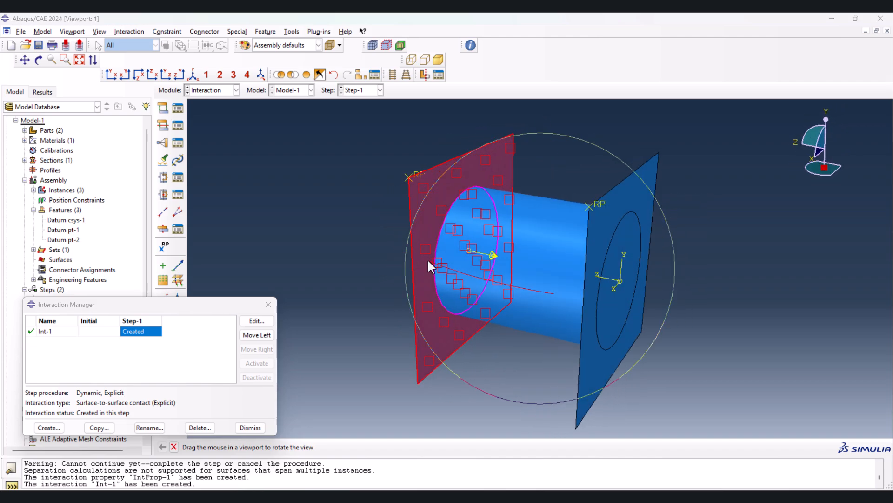
pyautogui.moveTo(421, 216); pyautogui.dragTo(484, 219)
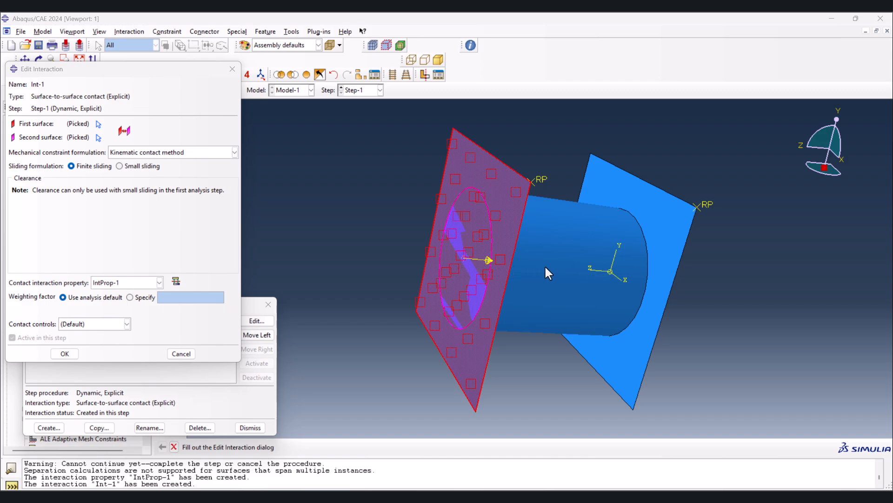
pyautogui.moveTo(532, 278); pyautogui.dragTo(447, 272)
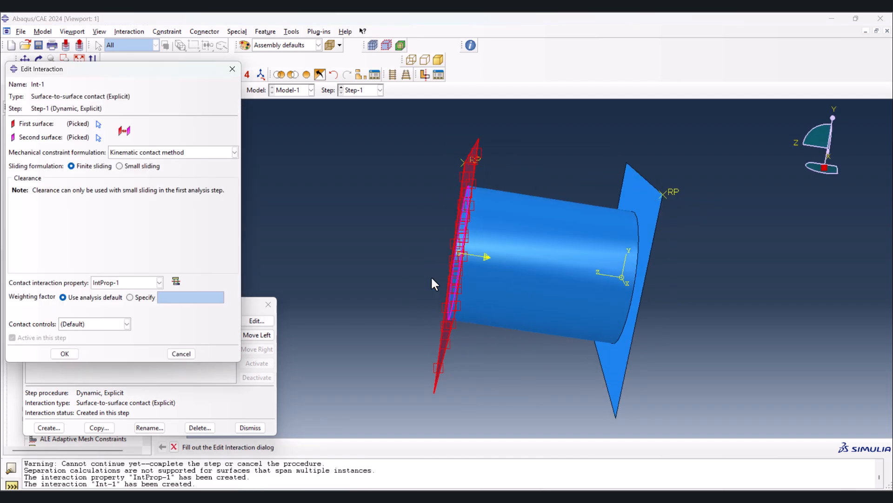
pyautogui.click(65, 355)
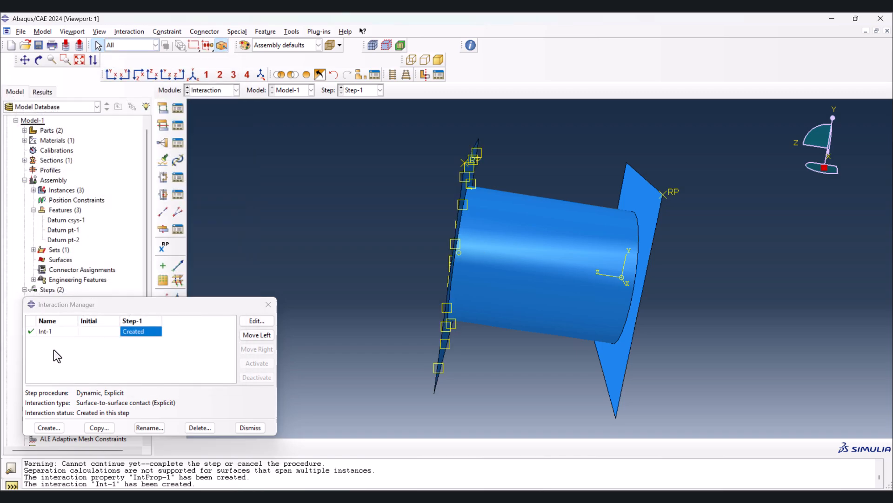
# Start surface-to-surface contact (Explicit) interaction Int-2 in Step-1 with the brown side of the rear plate as its first surface.
pyautogui.moveTo(457, 291)
pyautogui.mouseDown()
pyautogui.moveTo(494, 286)
pyautogui.moveTo(465, 303)
pyautogui.mouseUp()
pyautogui.click(49, 427)
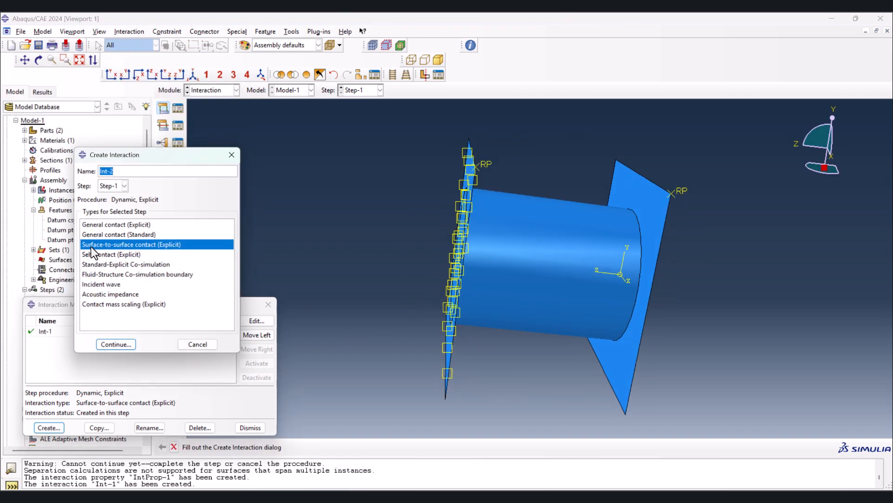
pyautogui.click(116, 344)
pyautogui.keyDown('ctrl'); pyautogui.keyDown('alt'); pyautogui.moveTo(475, 294); pyautogui.dragTo(558, 247); pyautogui.keyUp('alt'); pyautogui.keyUp('ctrl')
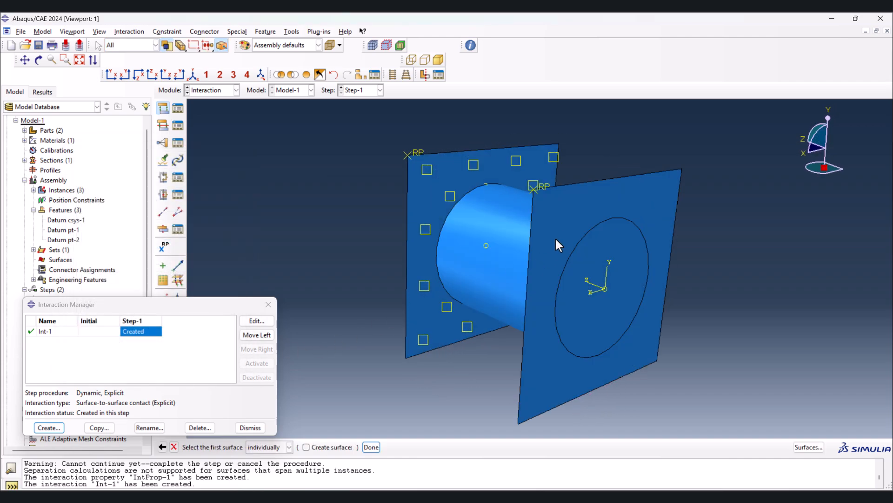
pyautogui.click(563, 200)
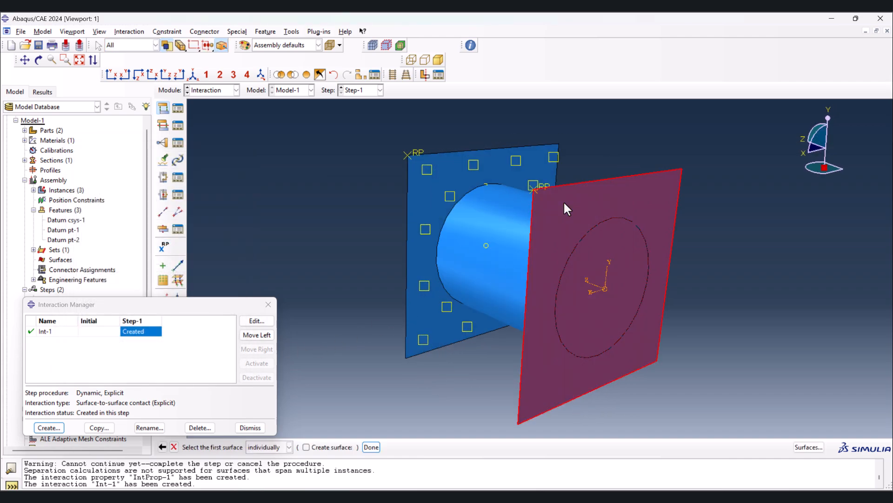
pyautogui.click(371, 447)
pyautogui.keyDown('ctrl'); pyautogui.keyDown('alt'); pyautogui.moveTo(440, 314); pyautogui.dragTo(589, 305); pyautogui.keyUp('alt'); pyautogui.keyUp('ctrl')
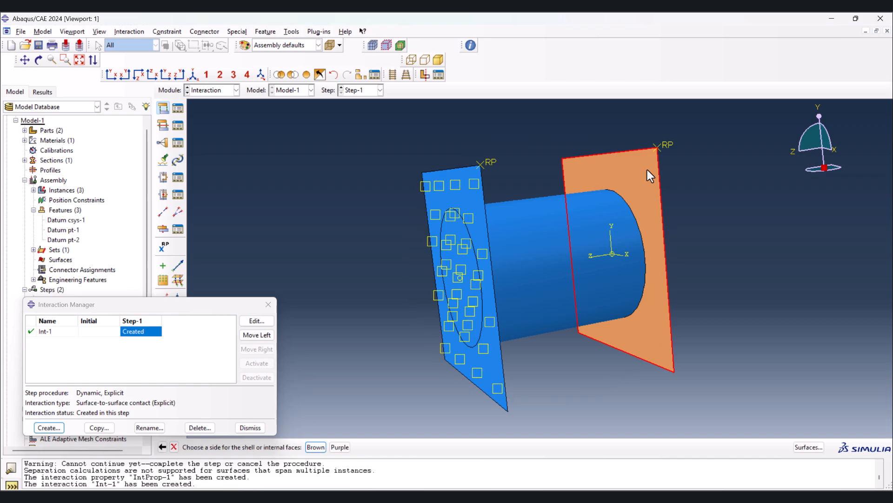
pyautogui.click(315, 446)
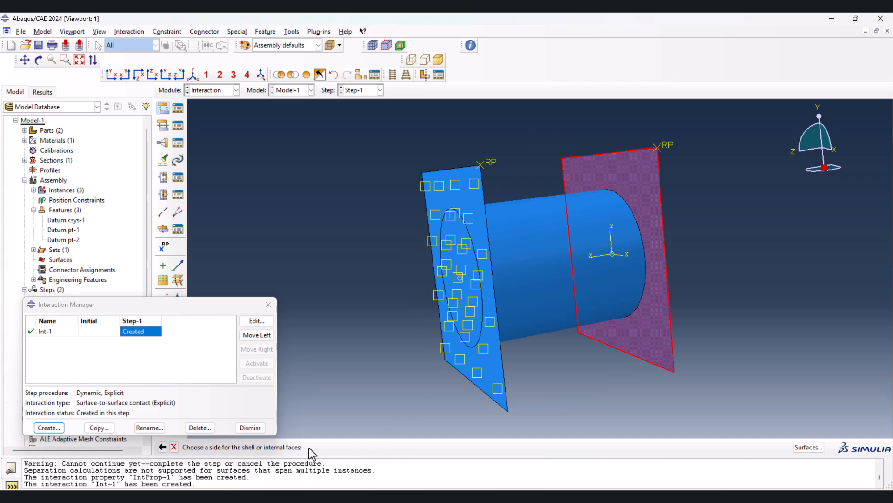
# Pick the cylinder's back circular face as the second surface of Int-2 and save the interaction with property IntProp-1.
pyautogui.keyDown('ctrl'); pyautogui.keyDown('alt'); pyautogui.moveTo(549, 246); pyautogui.dragTo(493, 274); pyautogui.keyUp('alt'); pyautogui.keyUp('ctrl')
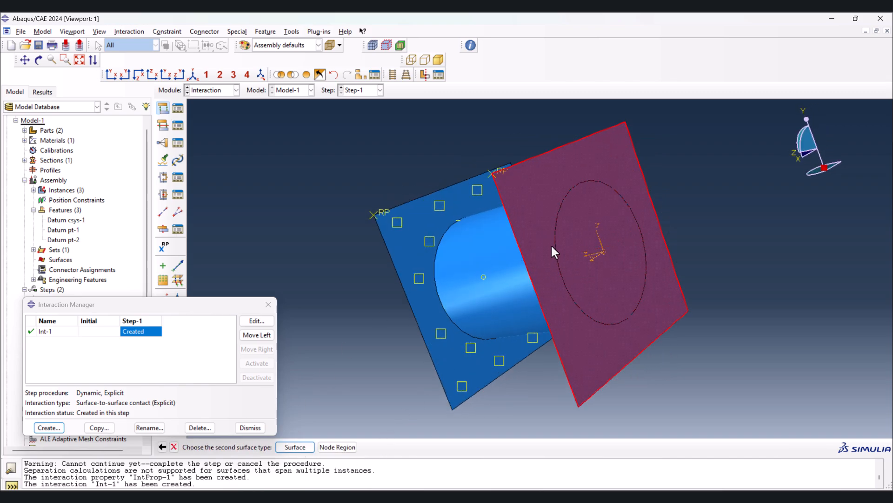
pyautogui.click(295, 446)
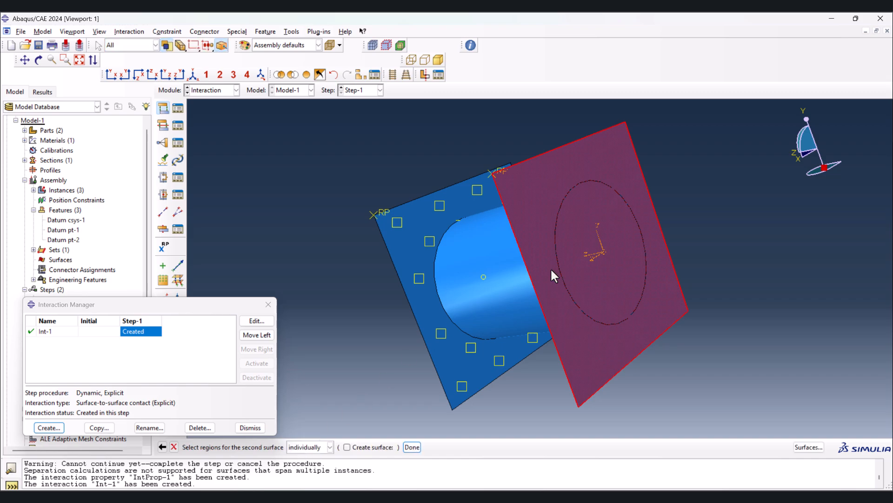
pyautogui.click(588, 240)
pyautogui.click(413, 447)
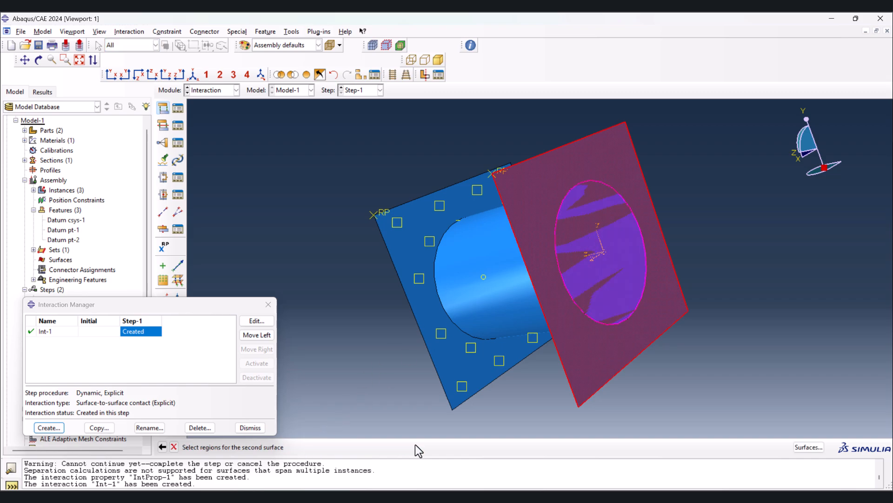
pyautogui.keyDown('ctrl'); pyautogui.keyDown('alt'); pyautogui.moveTo(449, 209); pyautogui.dragTo(487, 202); pyautogui.keyUp('alt'); pyautogui.keyUp('ctrl')
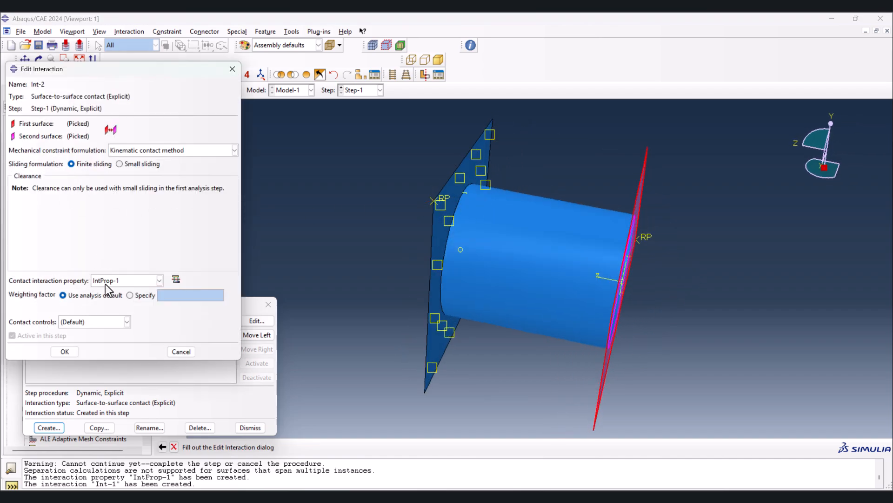
pyautogui.click(64, 351)
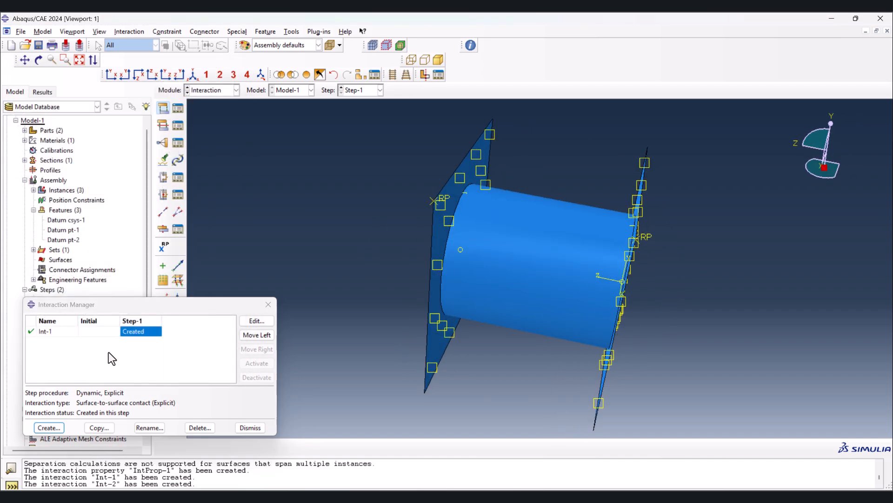
# Review the surfaces and contact direction of Int-2 at the rear plate, and close the Interaction Manager.
pyautogui.keyDown('ctrl'); pyautogui.keyDown('alt'); pyautogui.moveTo(625, 269); pyautogui.dragTo(513, 278); pyautogui.keyUp('alt'); pyautogui.keyUp('ctrl')
pyautogui.doubleClick(140, 350)
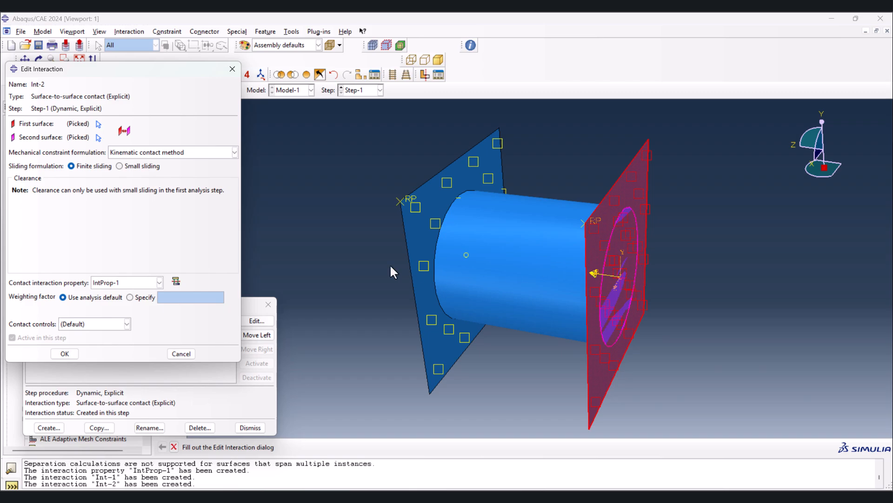
pyautogui.click(181, 353)
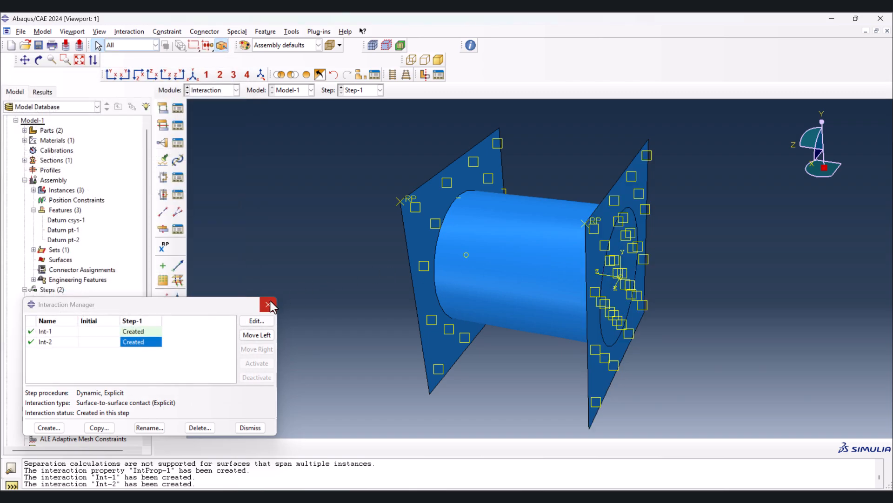
pyautogui.click(269, 304)
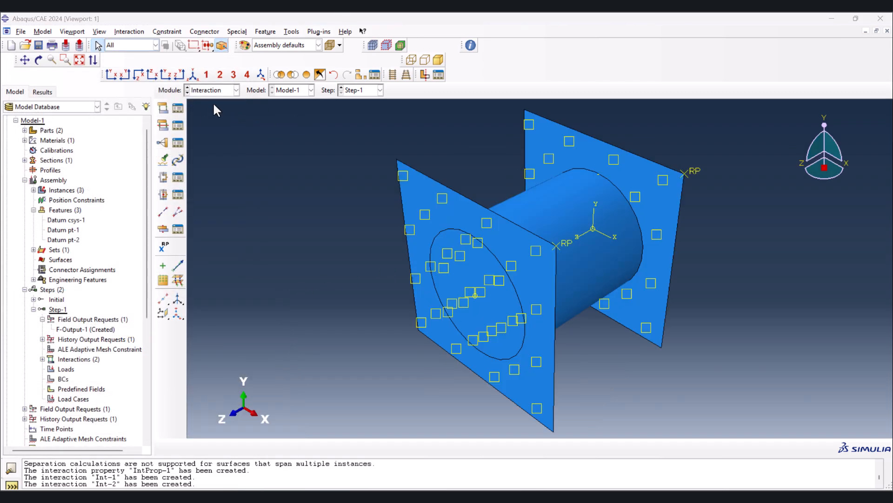
# Create boundary condition BC-1 in Step-1 of the Load module, fixing the rear plate's reference point with ENCASTRE.
pyautogui.click(208, 91)
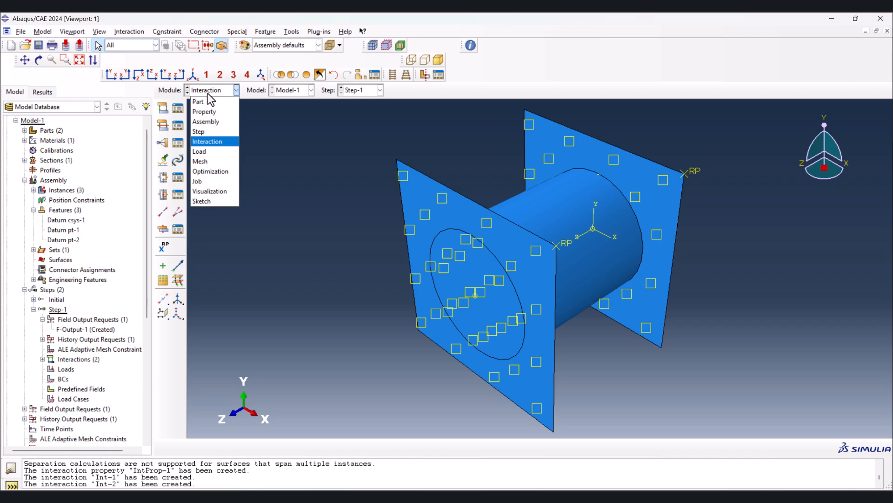
pyautogui.click(205, 152)
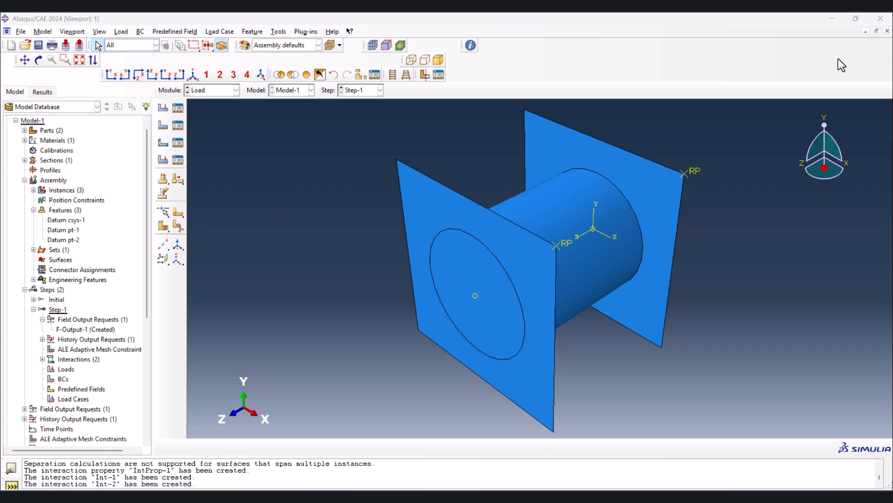
pyautogui.click(180, 127)
pyautogui.click(38, 343)
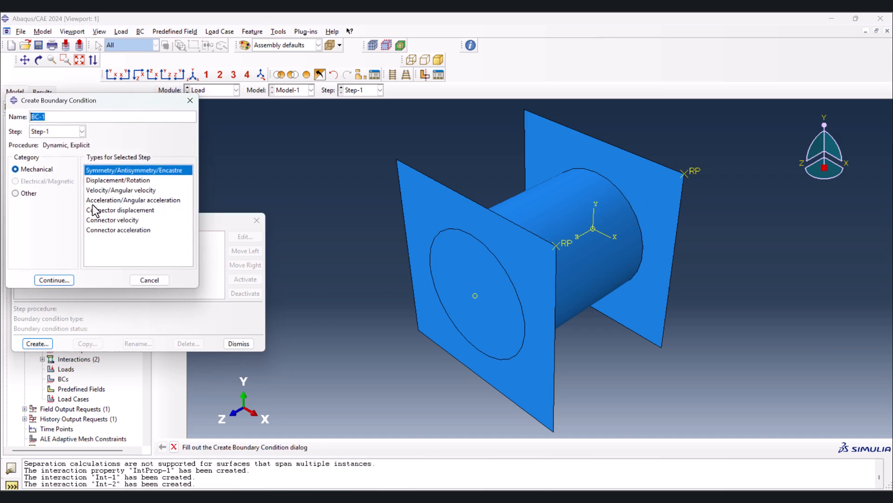
pyautogui.click(58, 278)
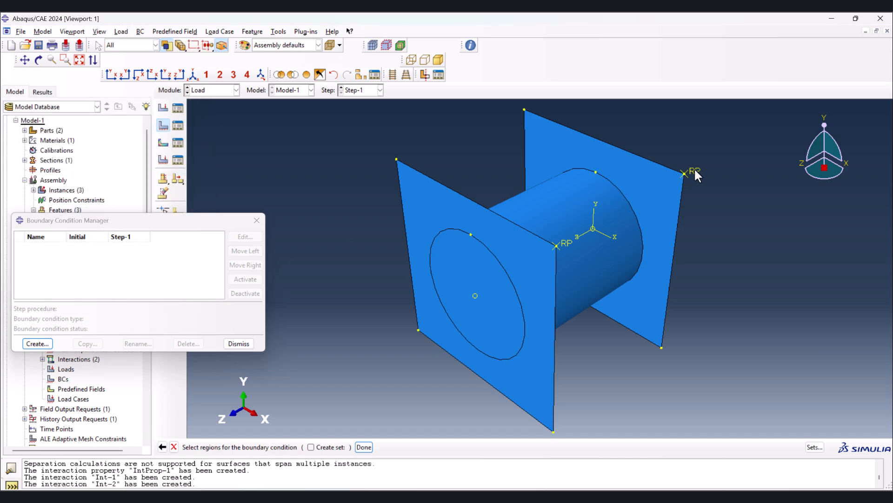
pyautogui.click(364, 447)
pyautogui.click(39, 282)
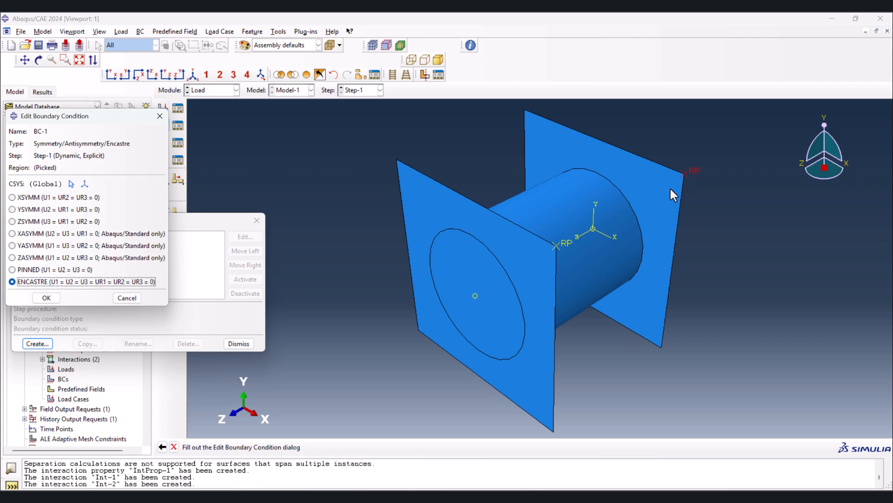
pyautogui.click(46, 297)
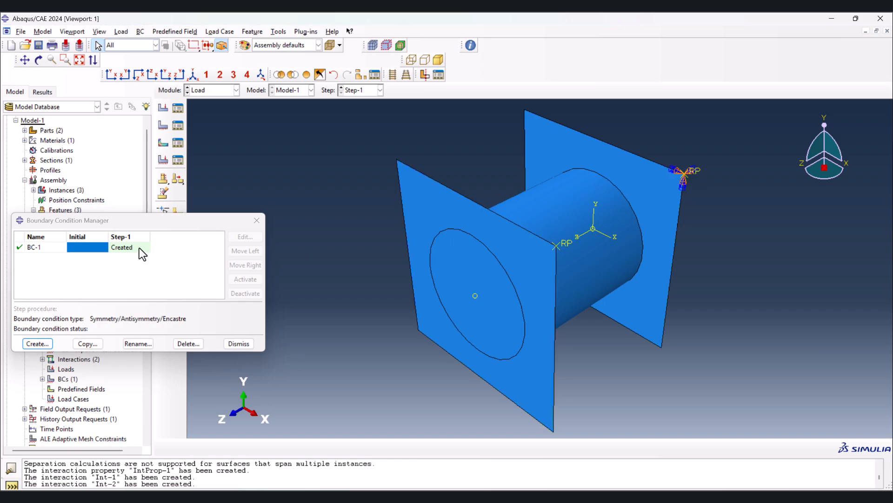
# Start Displacement/Rotation boundary condition BC-2 in Step-1 on the front plate's reference point.
pyautogui.click(37, 344)
pyautogui.click(111, 180)
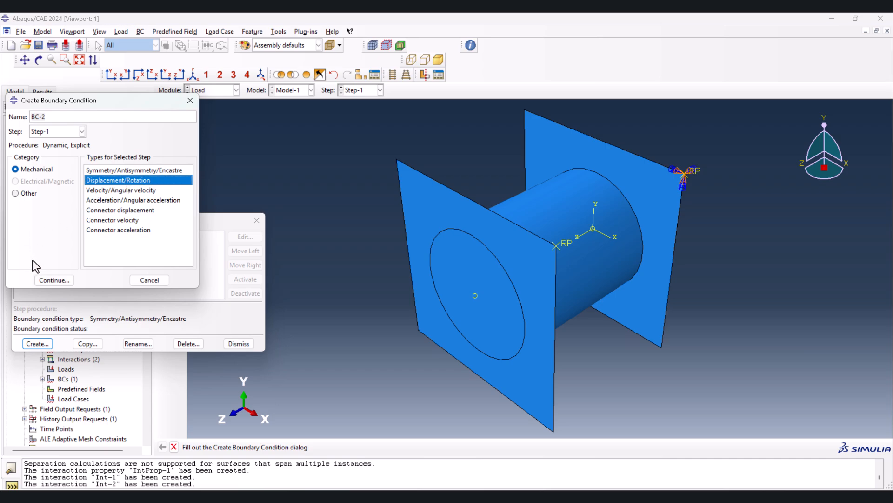
pyautogui.click(54, 280)
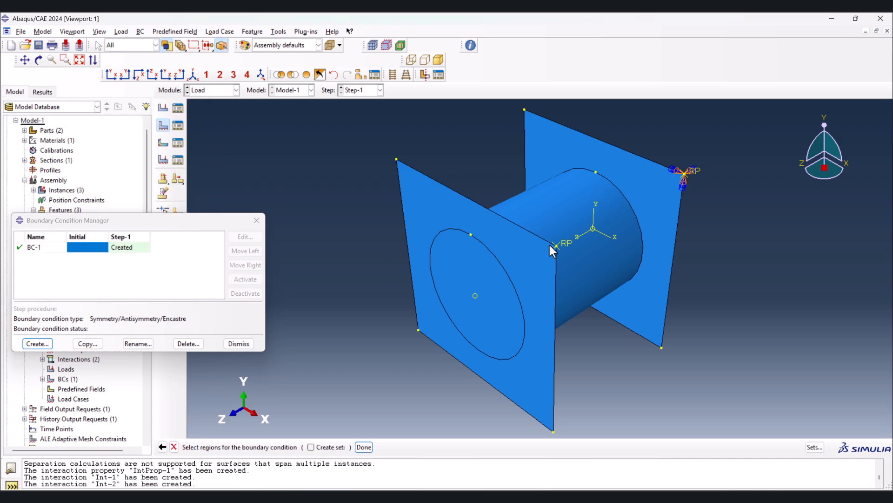
pyautogui.click(364, 446)
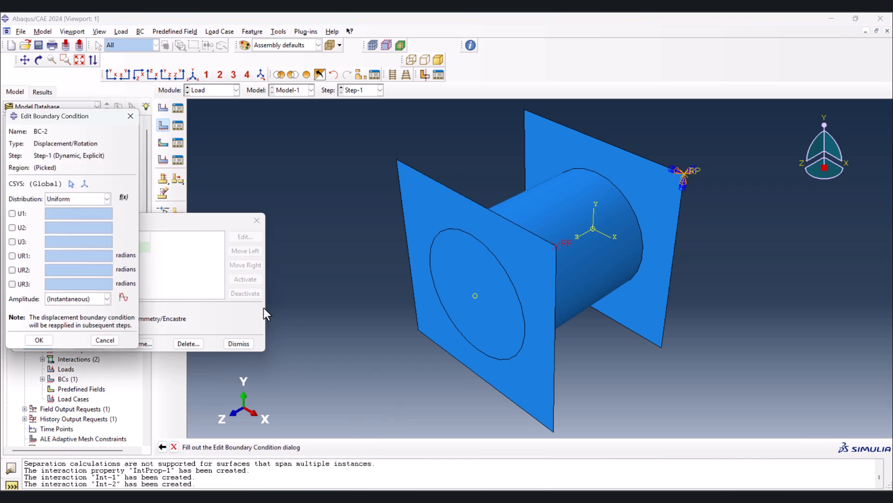
# Constrain all six degrees of freedom in BC-2, with U3 set to -0.003 and the others to 0.
pyautogui.click(19, 214)
pyautogui.click(20, 227)
pyautogui.click(20, 241)
pyautogui.click(20, 255)
pyautogui.click(19, 270)
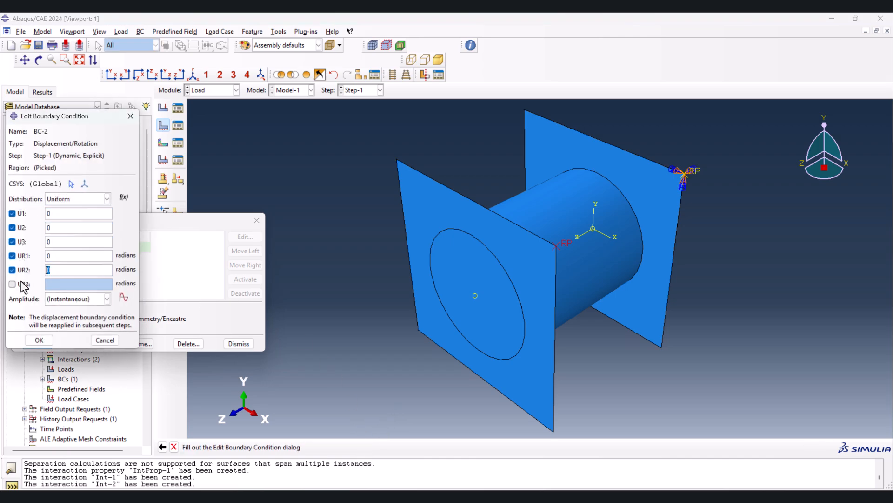
pyautogui.click(20, 284)
pyautogui.doubleClick(71, 241)
pyautogui.write('-0.003')
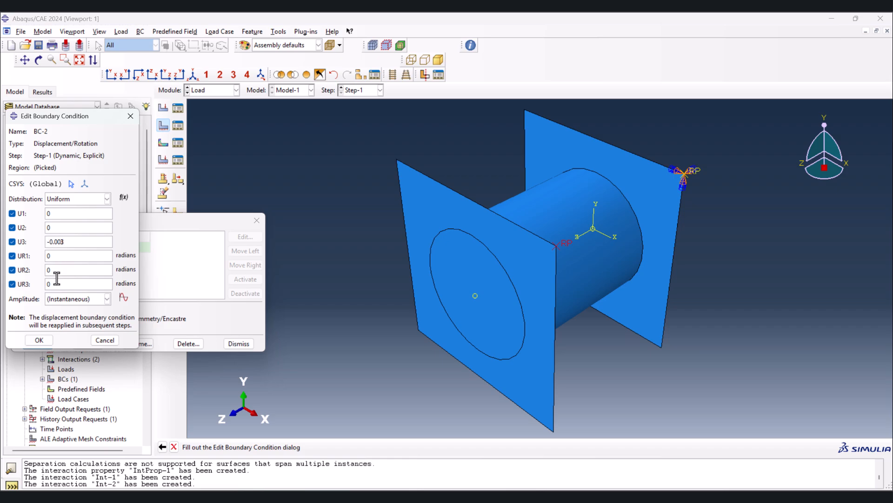
# Try to save BC-2 with the (Instantaneous) amplitude.
pyautogui.click(73, 299)
pyautogui.click(73, 299)
pyautogui.click(39, 340)
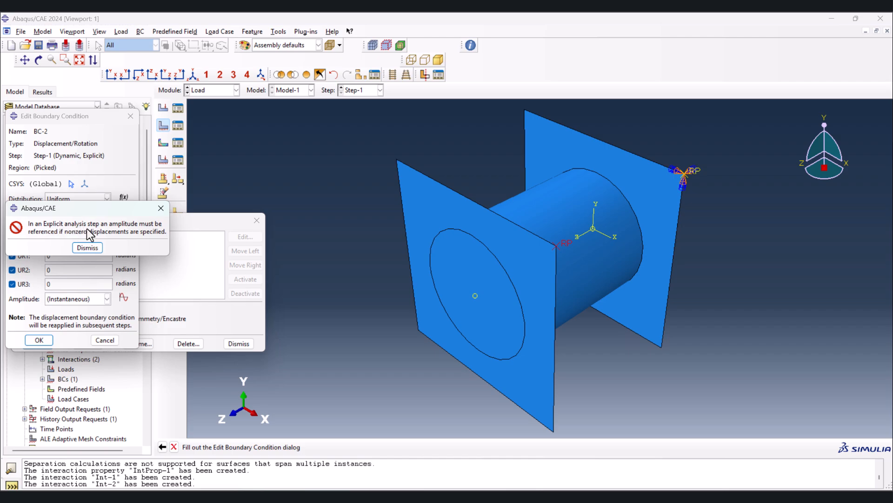
pyautogui.click(86, 247)
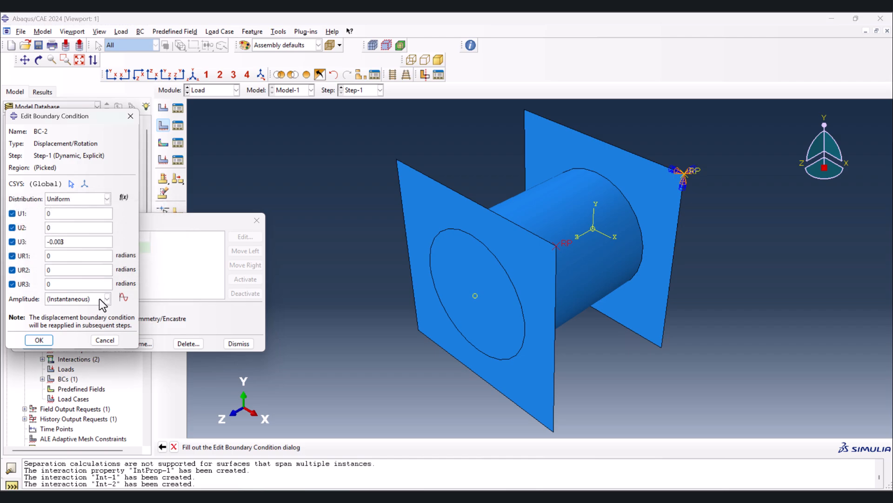
# Create tabular amplitude Amp-1 over step time, with amplitude 0 at time 0 and amplitude 1 at time 1.
pyautogui.click(123, 297)
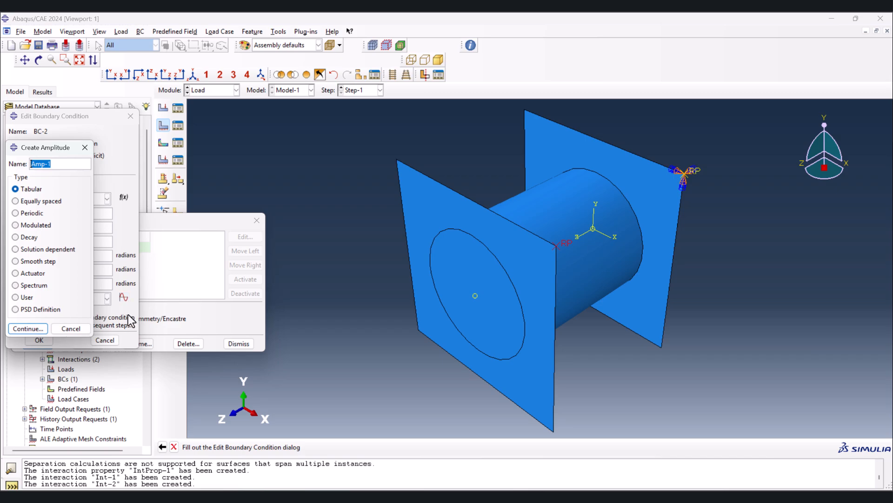
pyautogui.click(39, 329)
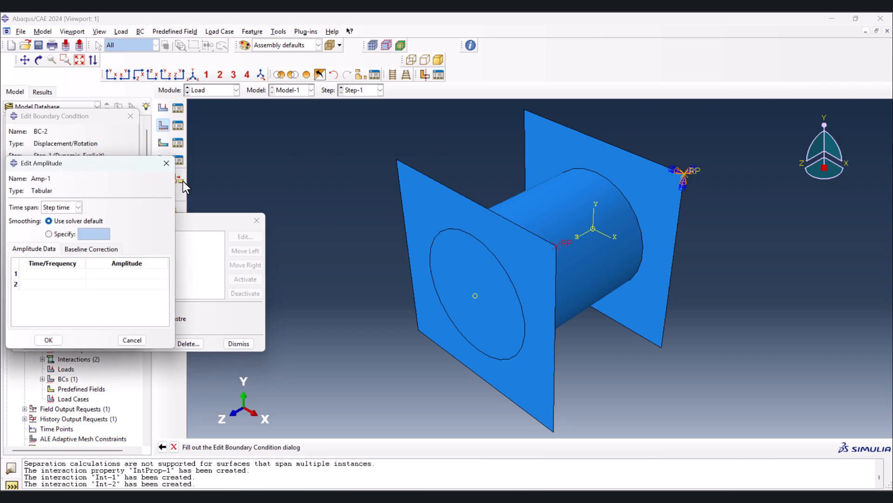
pyautogui.click(68, 273)
pyautogui.write('0')
pyautogui.press('Tab')
pyautogui.press('Tab')
pyautogui.write('1')
pyautogui.press('Tab')
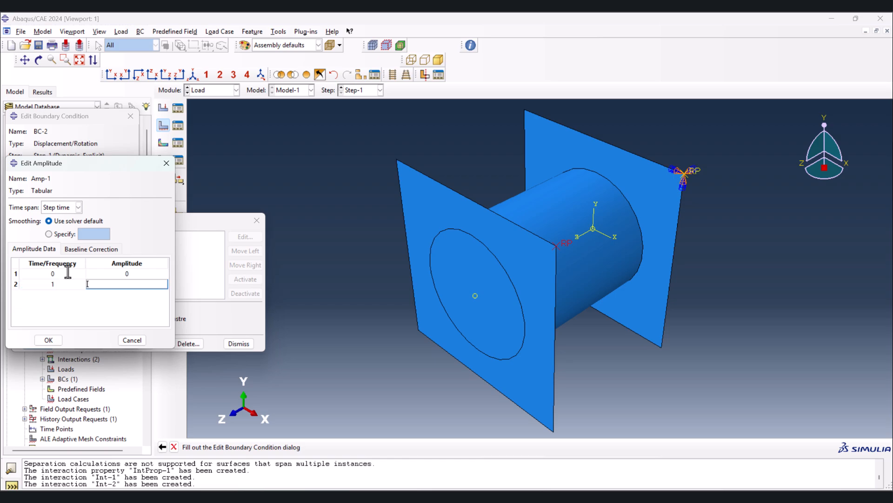
pyautogui.write('1')
pyautogui.press('Return')
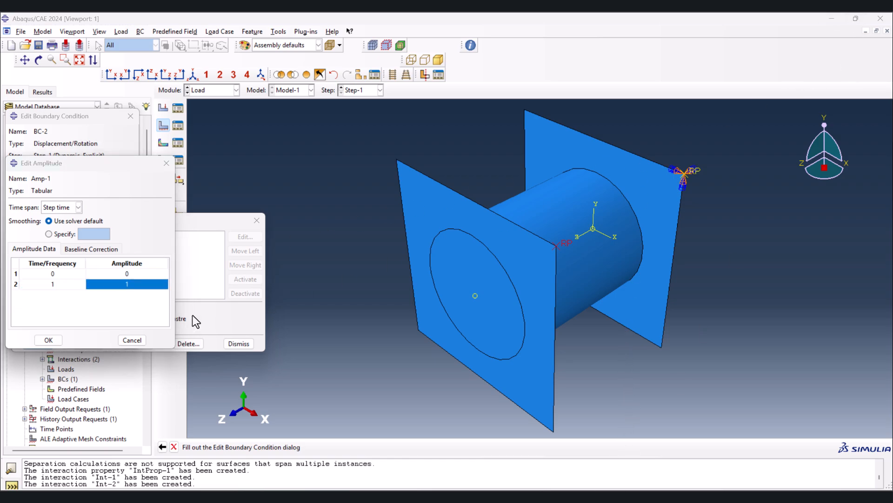
pyautogui.click(49, 340)
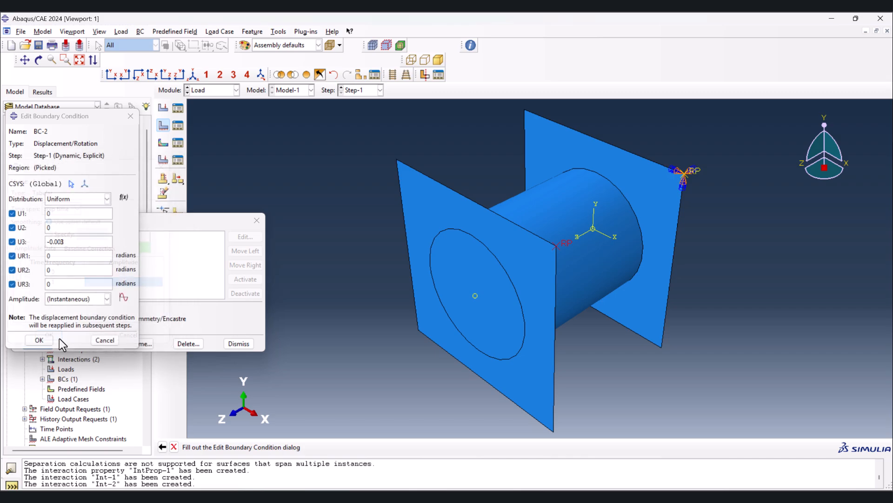
# Assign amplitude Amp-1 to BC-2, save it and close the Boundary Condition Manager.
pyautogui.click(98, 302)
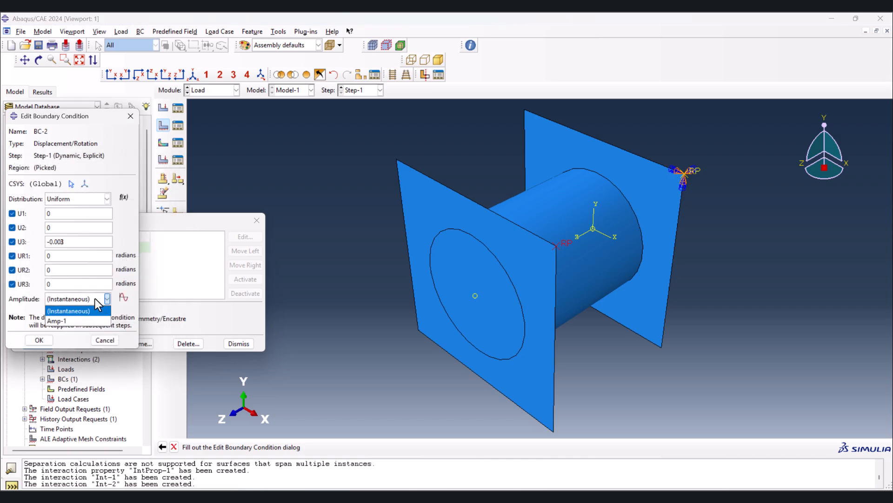
pyautogui.click(61, 320)
pyautogui.click(37, 340)
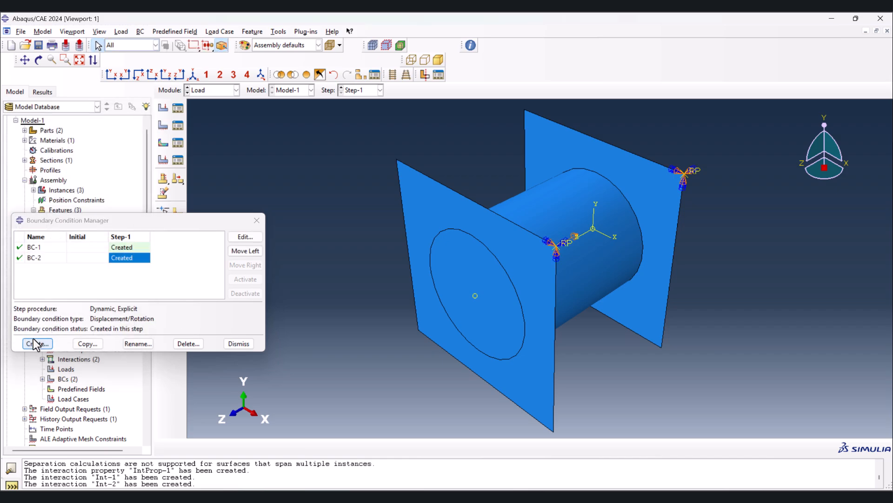
pyautogui.click(224, 341)
# Switch to the Mesh module and try to mesh the assembly's dependent part instances.
pyautogui.click(225, 92)
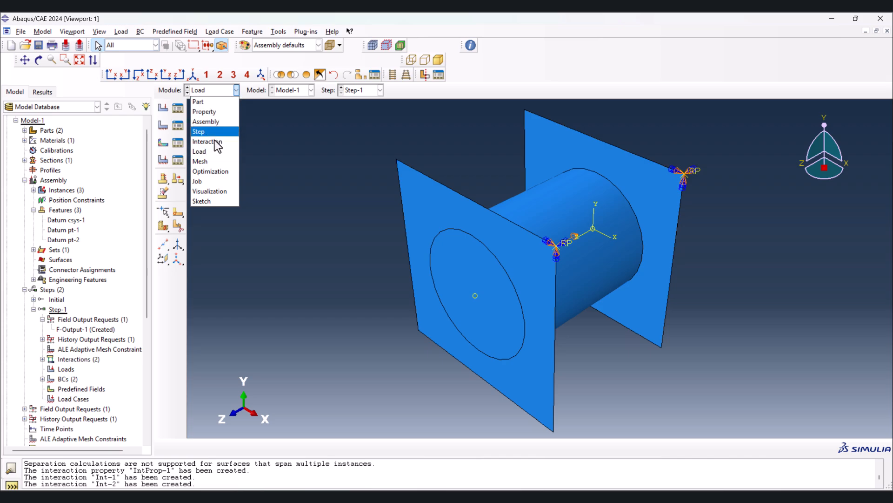
pyautogui.click(213, 161)
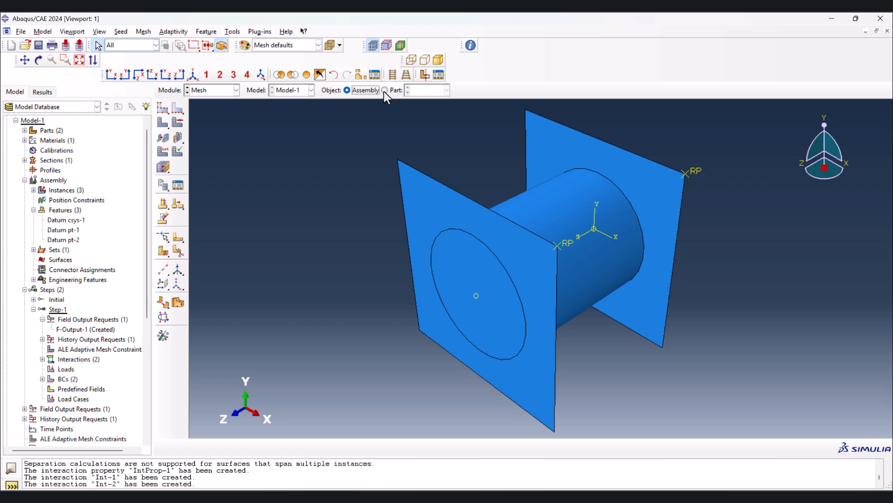
pyautogui.click(163, 122)
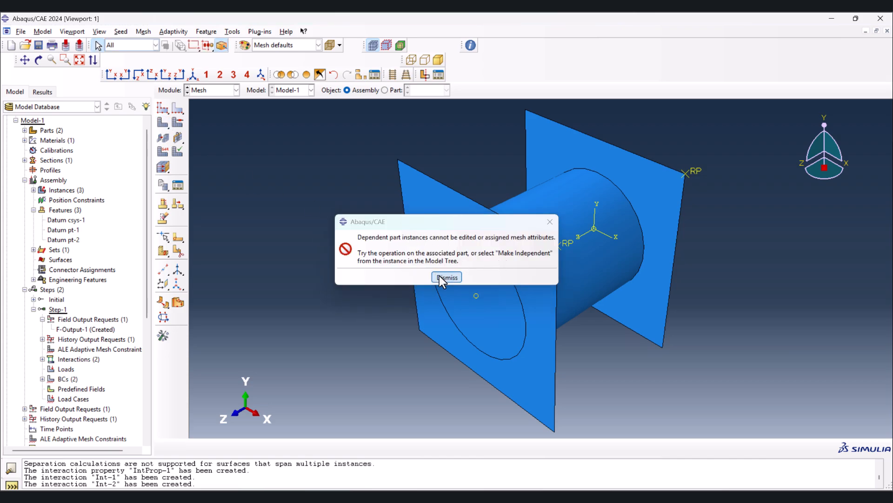
pyautogui.click(439, 276)
# Switch the mesh object from the assembly to individual parts and look through Part-2 and Part-1.
pyautogui.click(390, 91)
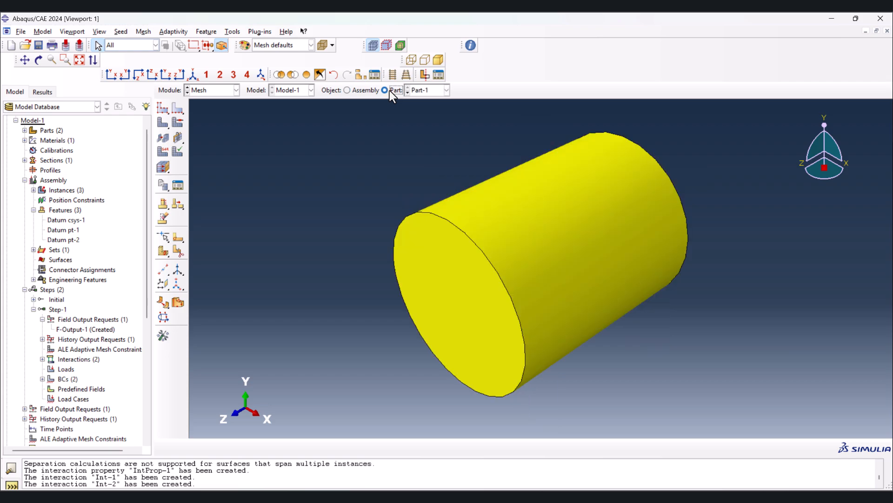
pyautogui.click(432, 90)
pyautogui.click(434, 111)
pyautogui.click(431, 90)
pyautogui.click(418, 101)
# Make the assembly instances Part-1-1, Part-2-1 and Part-2-2 independent in the Assembly module.
pyautogui.click(208, 91)
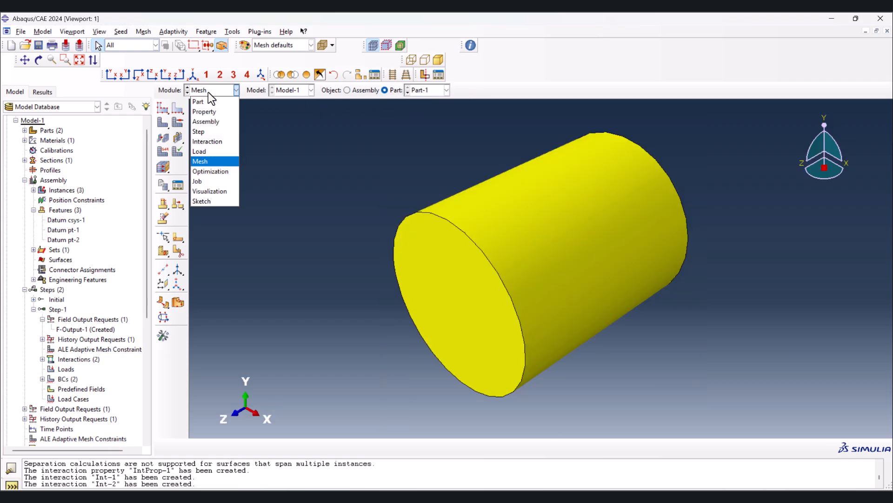
pyautogui.click(216, 124)
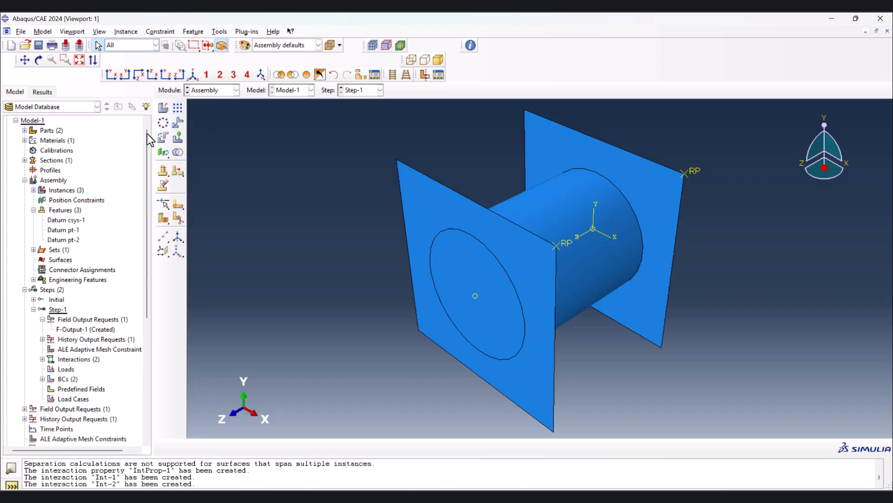
pyautogui.click(35, 190)
pyautogui.click(36, 190)
pyautogui.click(33, 190)
pyautogui.moveTo(51, 199); pyautogui.dragTo(55, 217)
pyautogui.click(55, 217)
pyautogui.click(61, 201)
pyautogui.keyDown('shift'); pyautogui.click(61, 220); pyautogui.keyUp('shift')
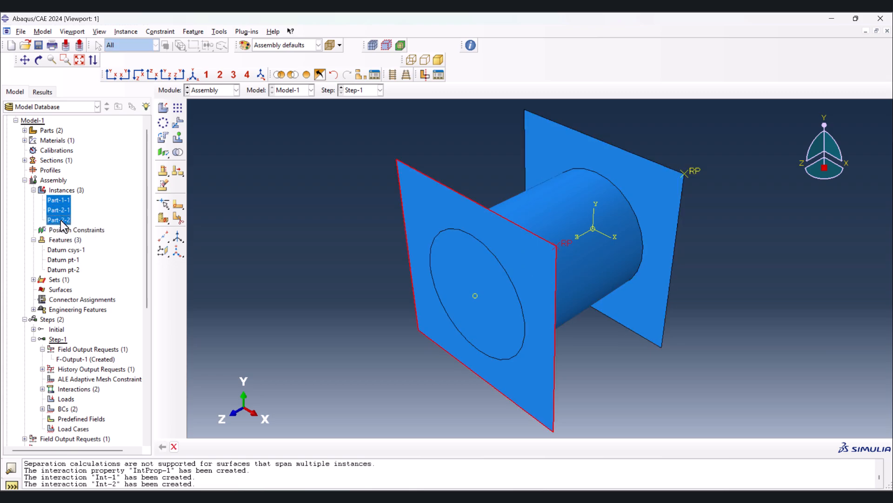
pyautogui.rightClick(60, 199)
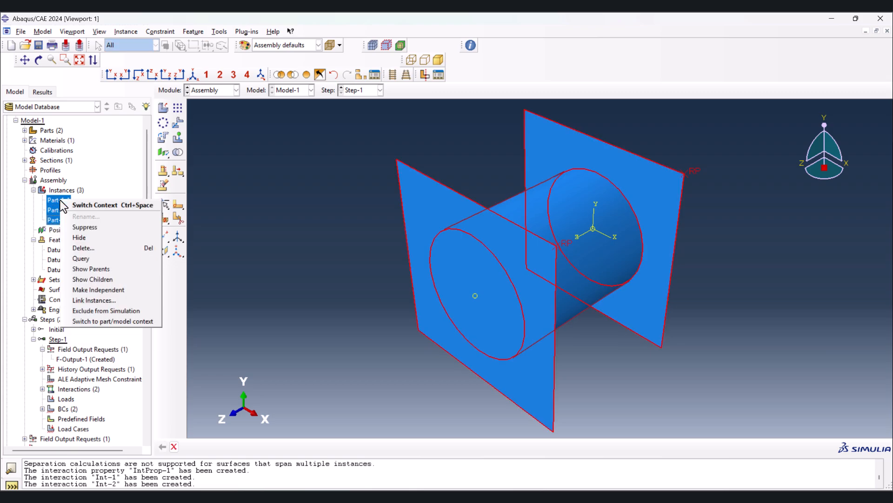
pyautogui.click(102, 290)
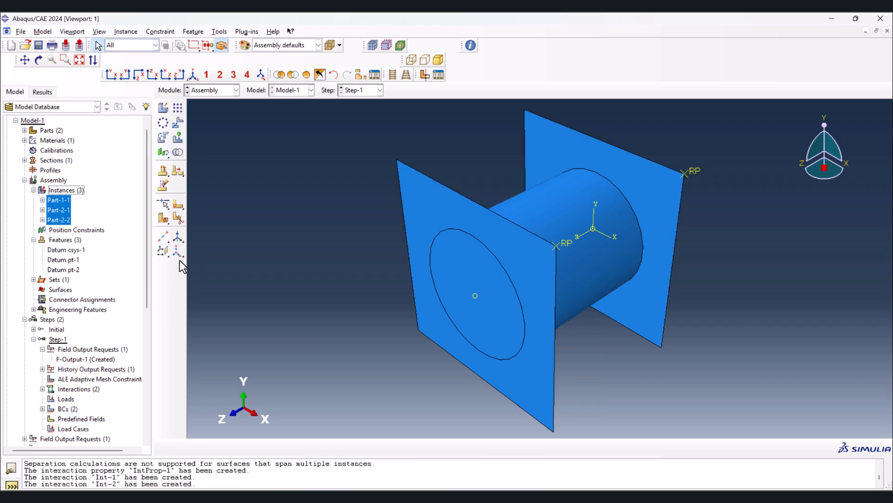
# Mesh all three part instances of the assembly with the default global seeds in the Mesh module and inspect the result.
pyautogui.click(236, 89)
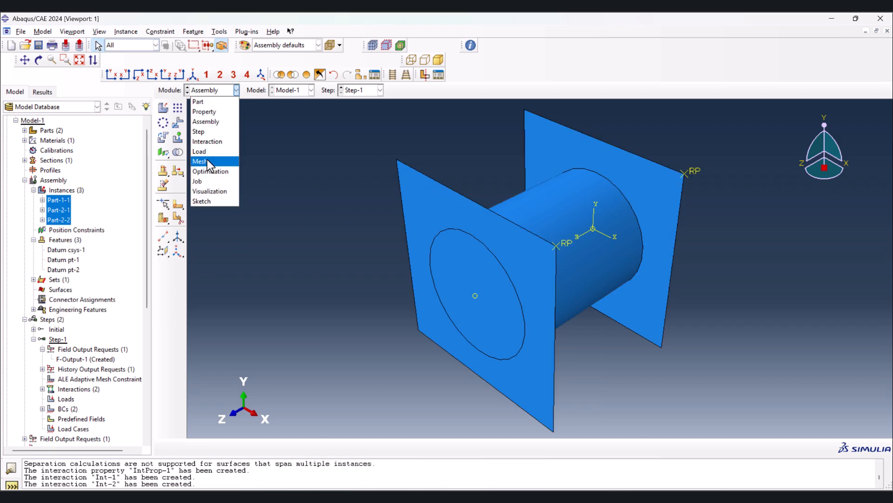
pyautogui.click(207, 161)
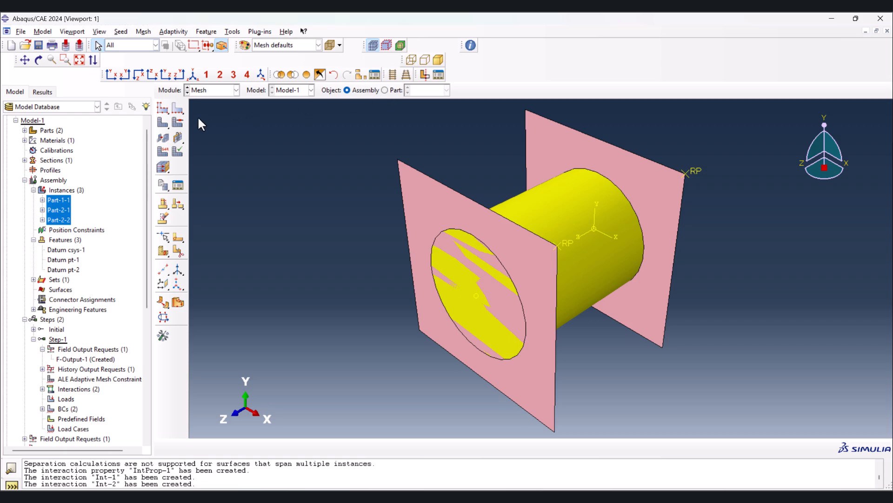
pyautogui.click(162, 122)
pyautogui.moveTo(299, 149); pyautogui.dragTo(777, 433)
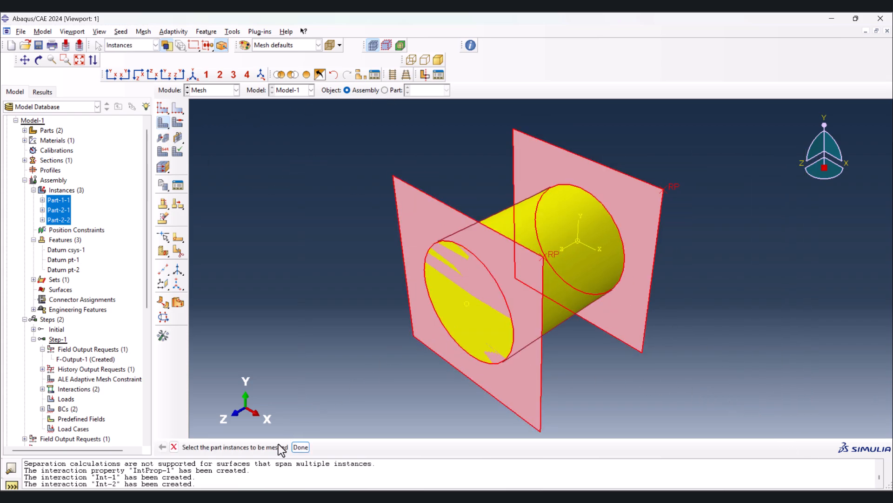
pyautogui.click(300, 447)
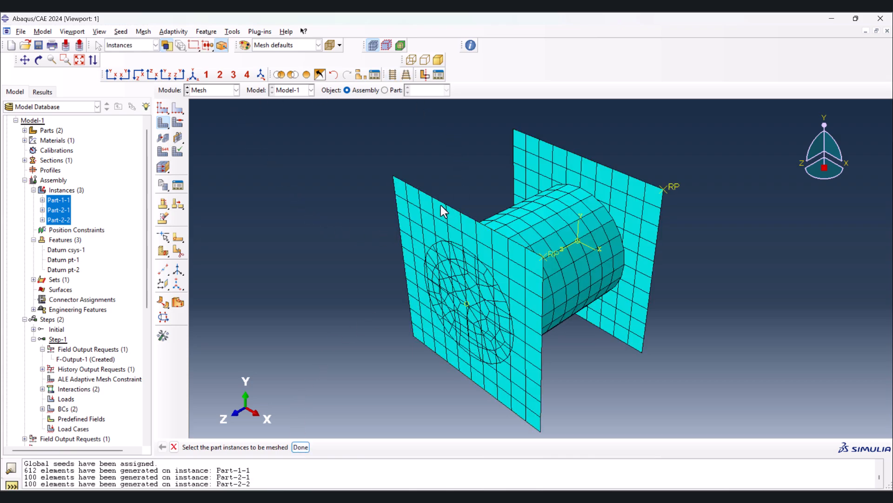
pyautogui.keyDown('ctrl'); pyautogui.keyDown('alt'); pyautogui.moveTo(502, 164); pyautogui.dragTo(538, 285); pyautogui.keyUp('alt'); pyautogui.keyUp('ctrl')
pyautogui.keyDown('ctrl'); pyautogui.keyDown('alt'); pyautogui.moveTo(457, 316); pyautogui.dragTo(547, 276); pyautogui.keyUp('alt'); pyautogui.keyUp('ctrl')
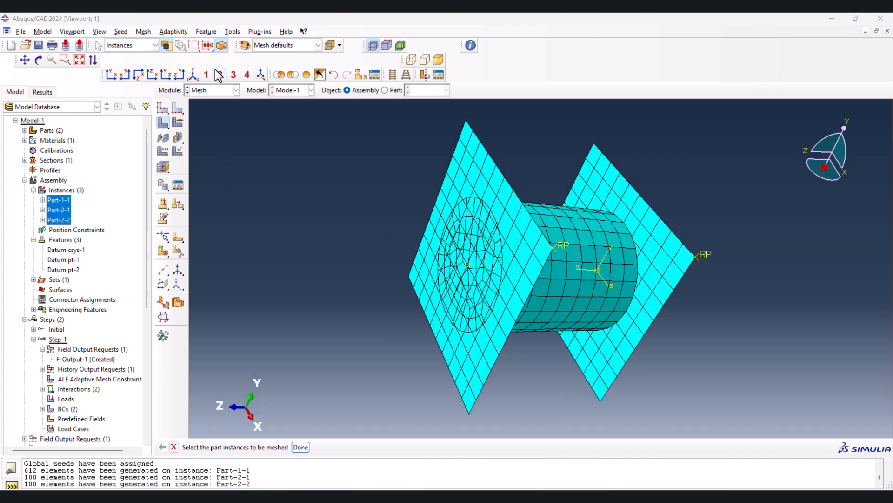
pyautogui.click(194, 75)
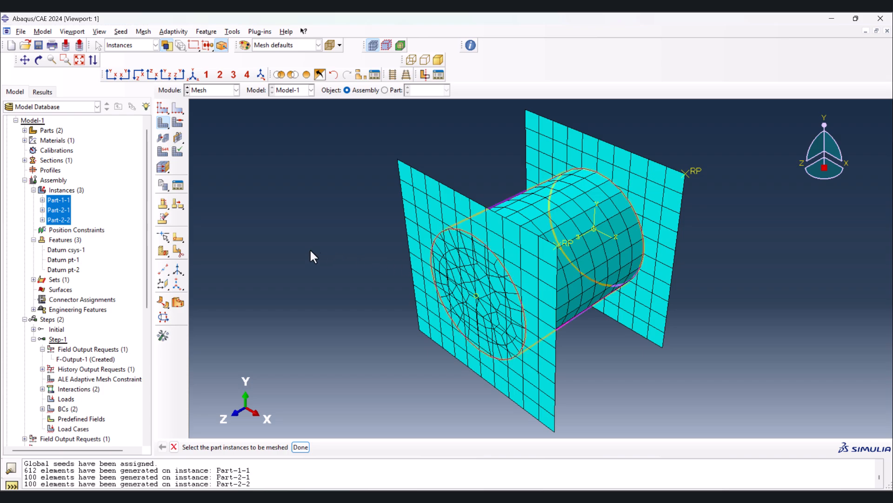
# Create a full-analysis job named Job-1 for Model-1 in the Job module, keeping the default settings.
pyautogui.click(227, 94)
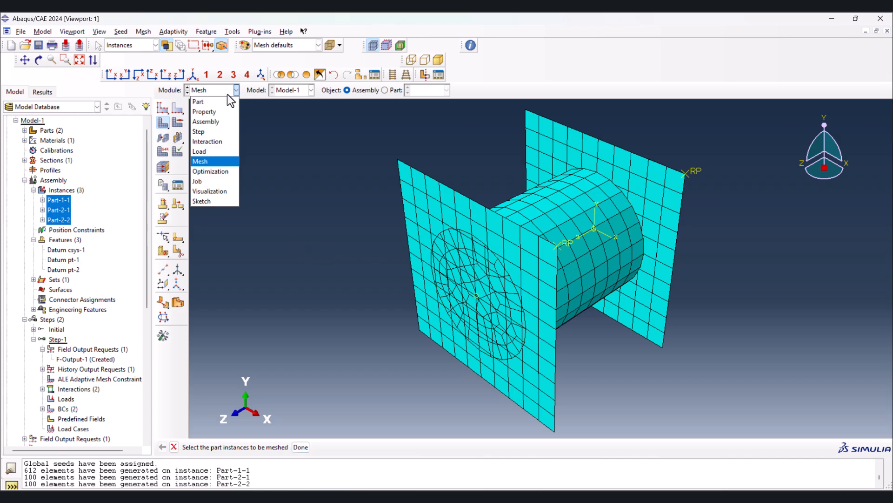
pyautogui.click(211, 181)
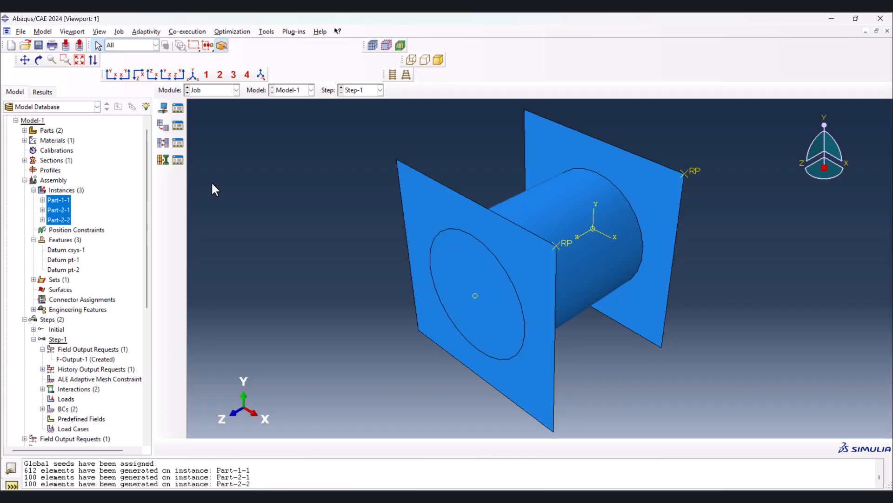
pyautogui.click(166, 110)
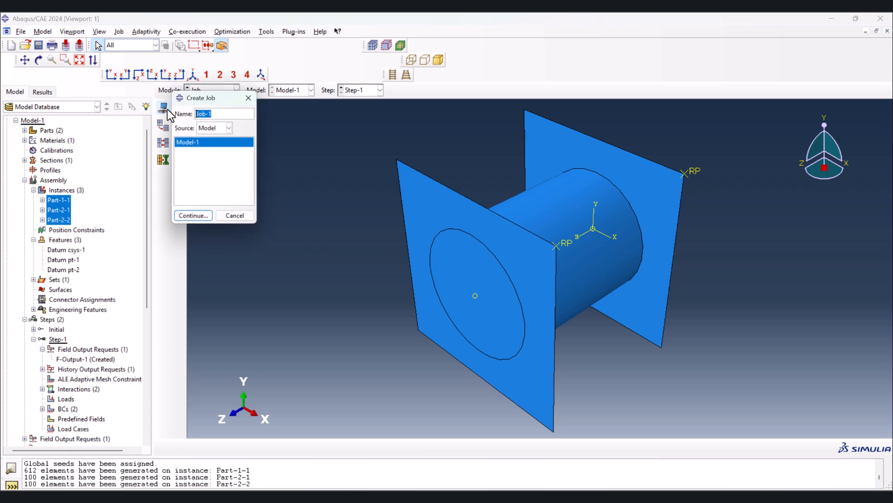
pyautogui.click(202, 216)
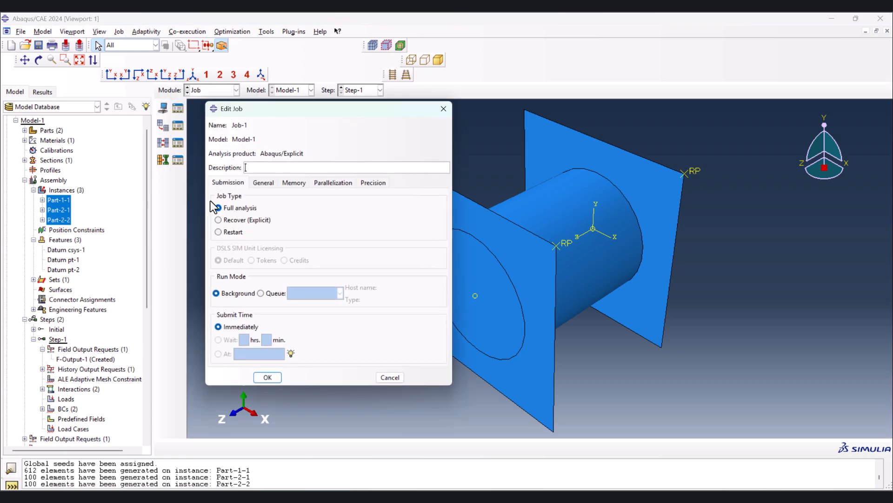
pyautogui.click(267, 377)
# Submit Job-1 for analysis and monitor its progress from the job manager.
pyautogui.click(179, 108)
pyautogui.click(331, 250)
pyautogui.click(331, 278)
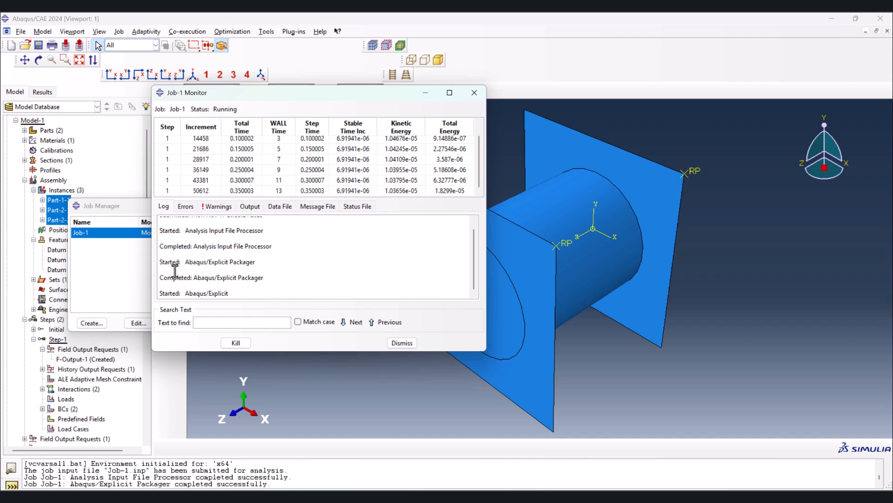
pyautogui.click(399, 341)
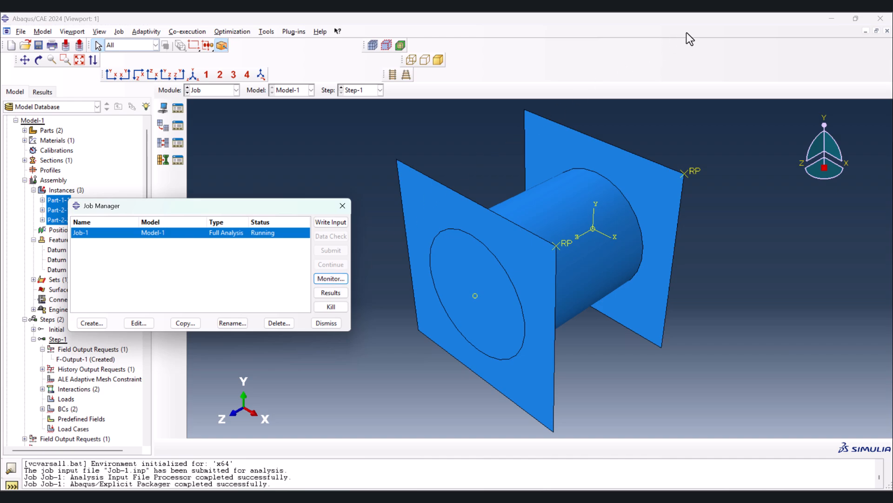
# Open the results of Job-1 and plot the Mises stress contours on the deformed shape in a side view.
pyautogui.click(333, 293)
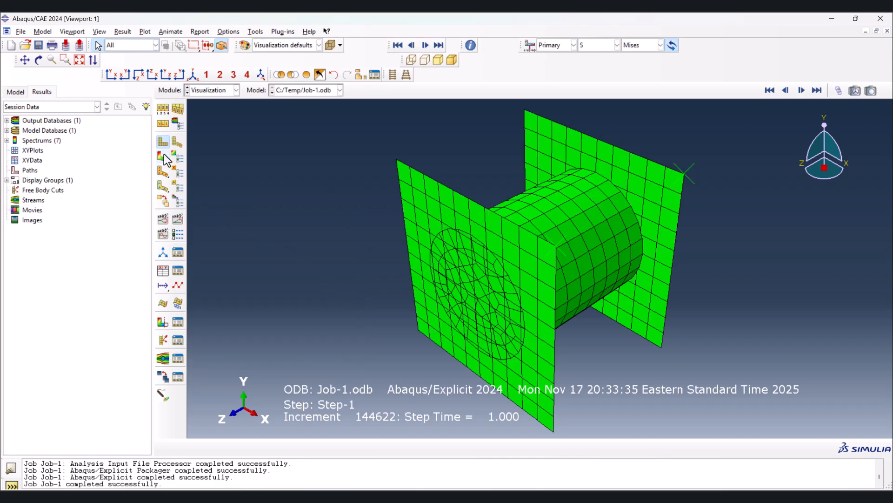
pyautogui.click(162, 157)
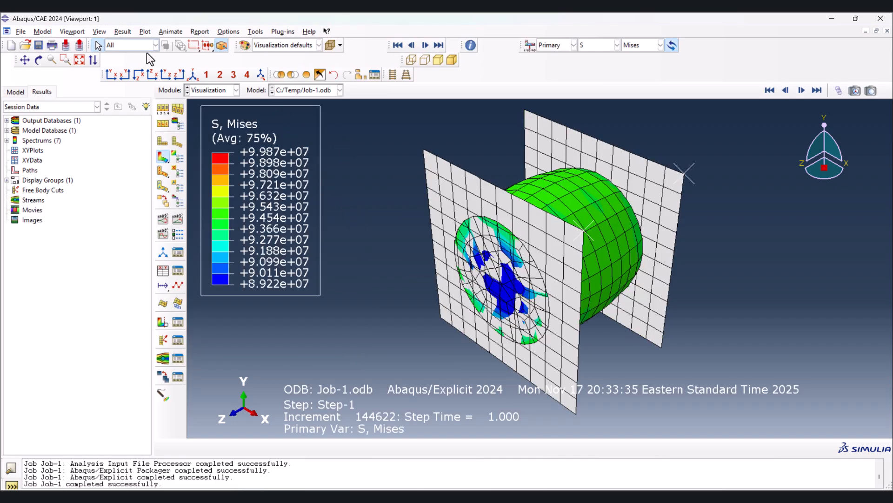
pyautogui.click(129, 77)
pyautogui.click(138, 74)
pyautogui.scroll(-5, 469, 239)
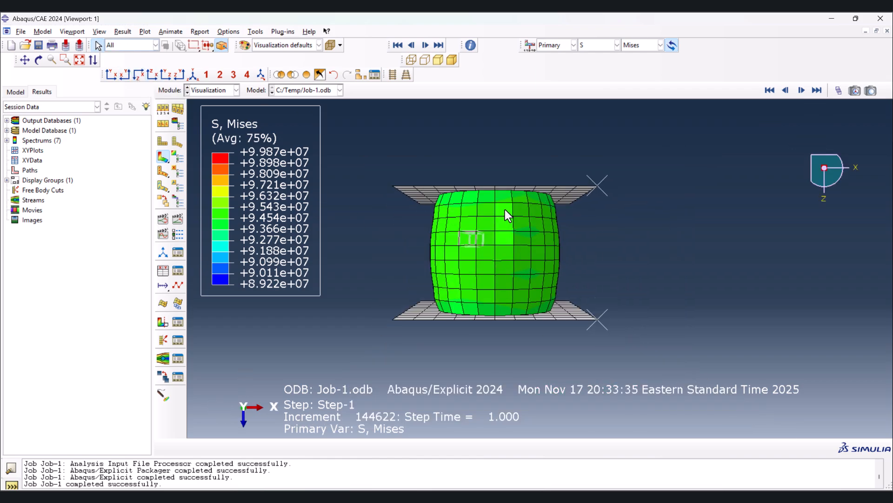
pyautogui.scroll(-1, 505, 210)
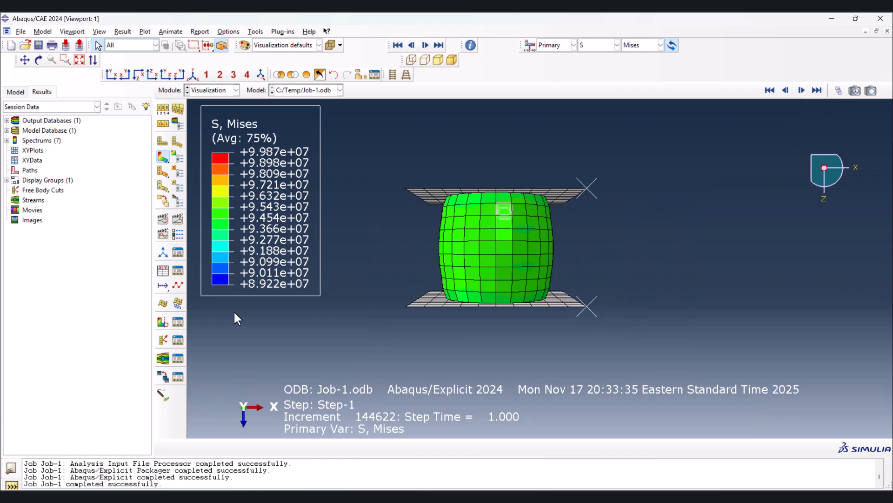
# Play the time-history animation of the compression from two opposite side views and stop it.
pyautogui.click(177, 219)
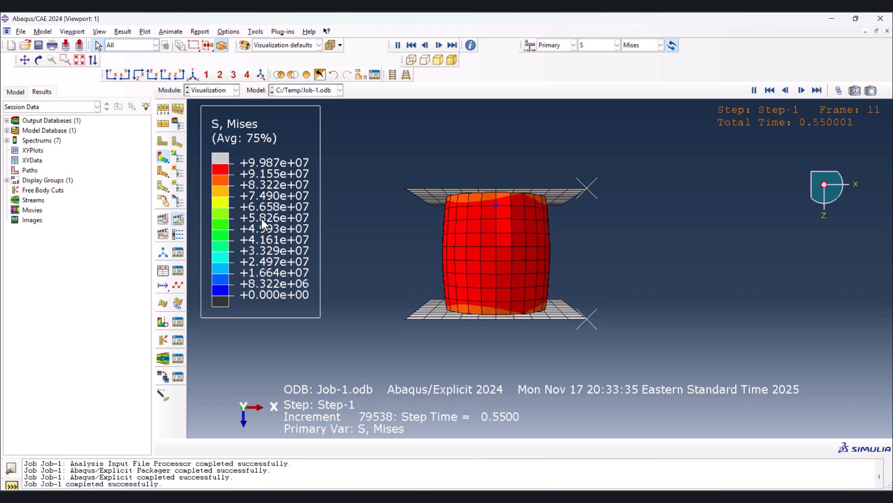
pyautogui.click(177, 223)
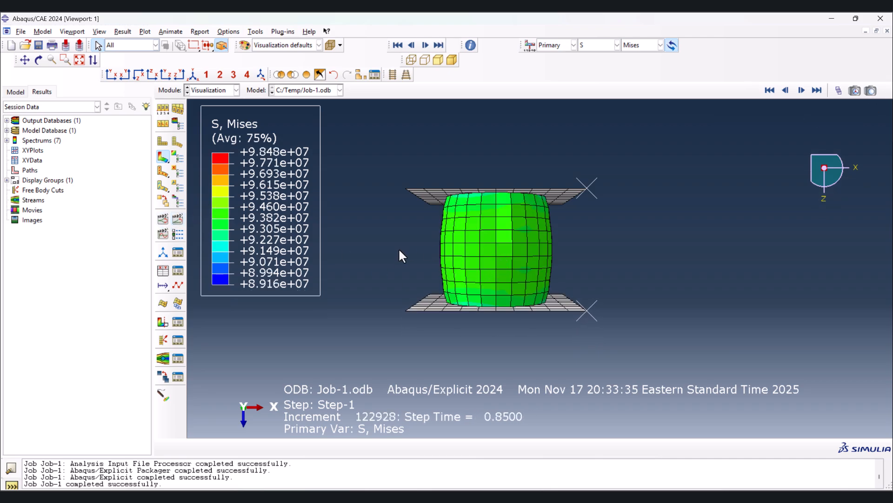
pyautogui.click(150, 76)
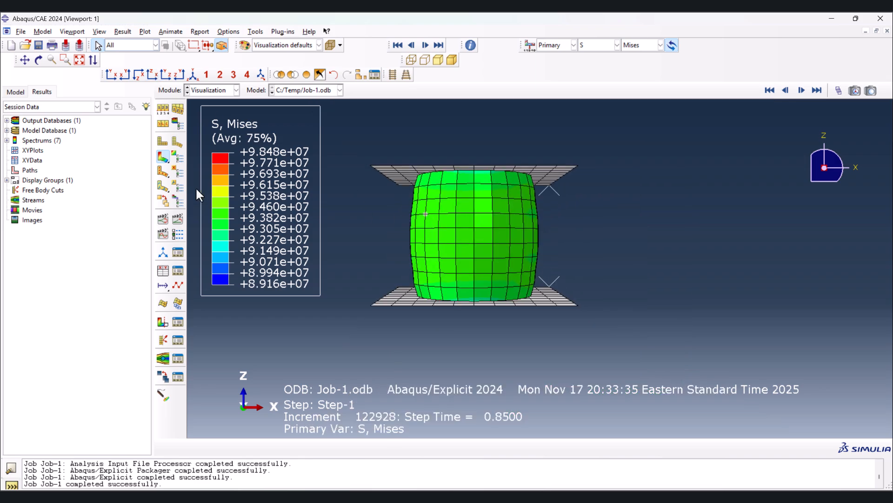
pyautogui.click(181, 218)
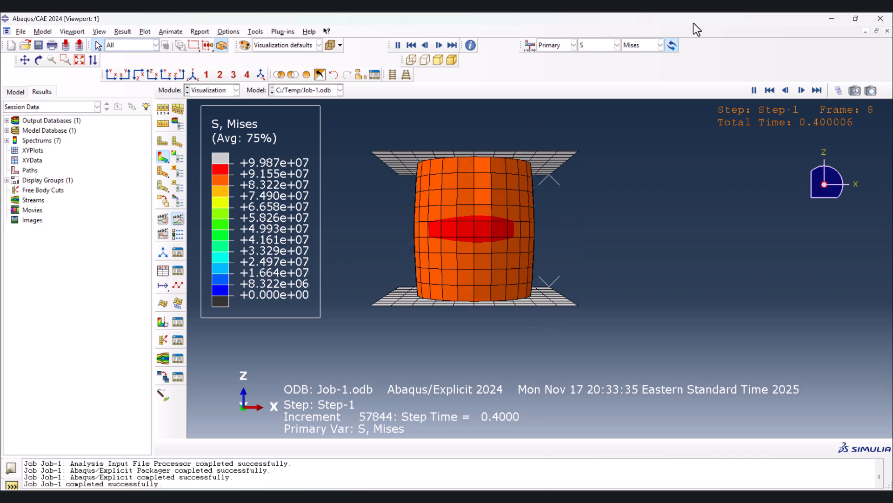
pyautogui.click(181, 219)
# Step through the Step-1 result frames with the Frame Selector up to frame 20.
pyautogui.click(838, 90)
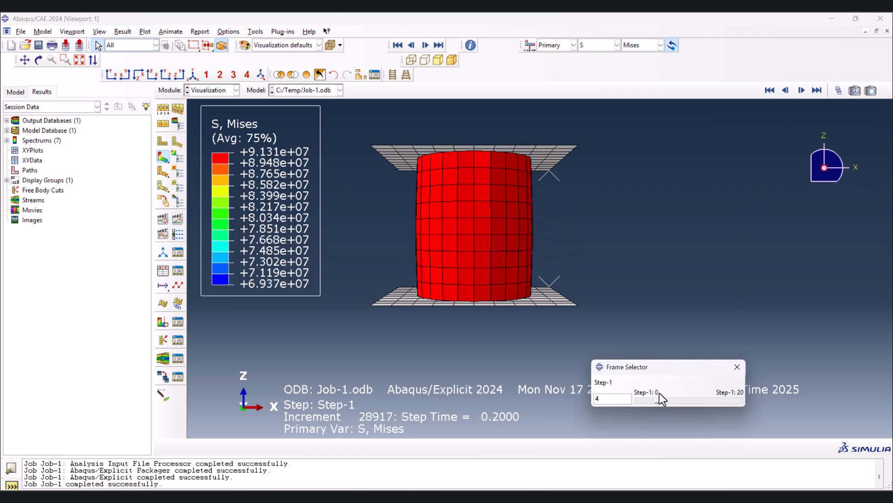
pyautogui.moveTo(659, 400); pyautogui.dragTo(742, 396)
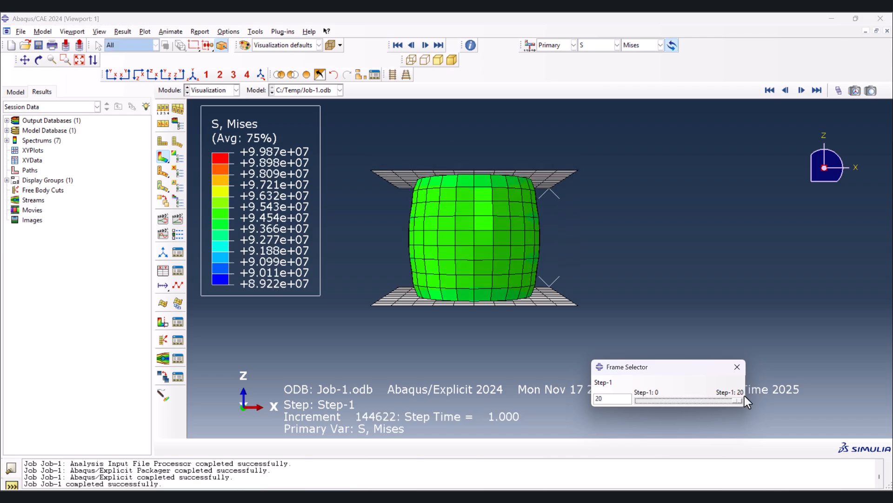
pyautogui.click(737, 366)
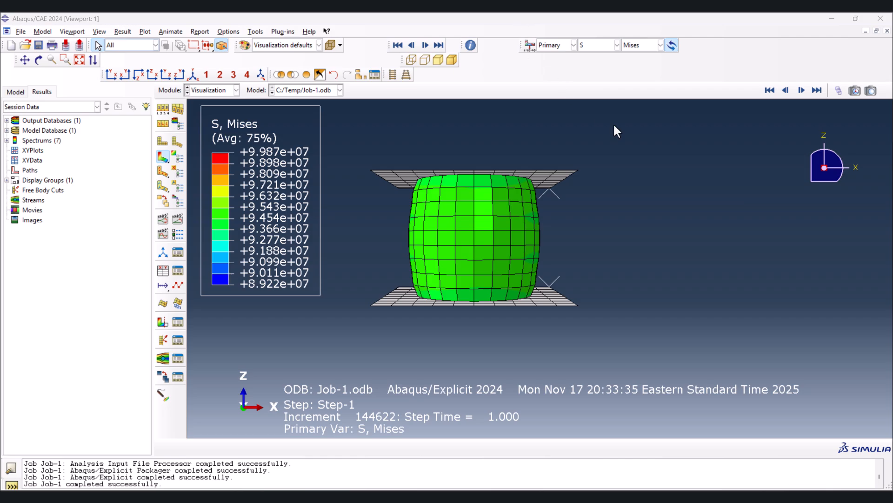
# Display the maximum principal stress and then the S22 stress component as contours on the deformed model.
pyautogui.click(603, 44)
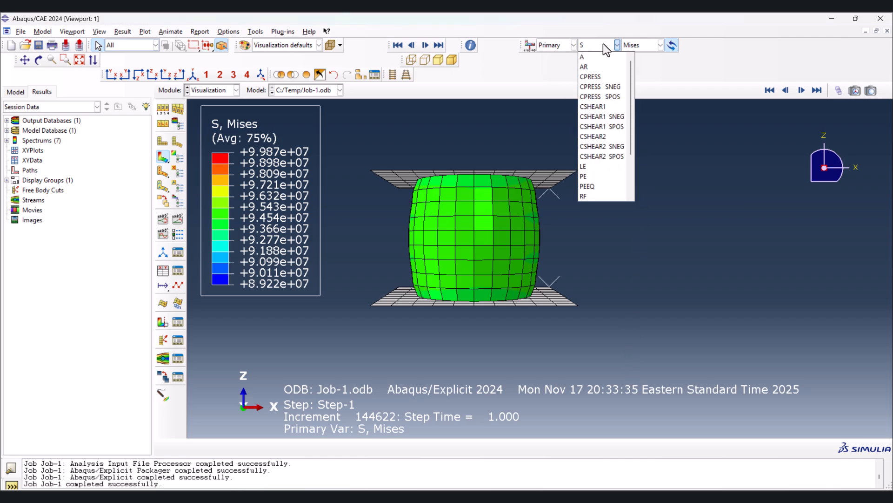
pyautogui.click(600, 46)
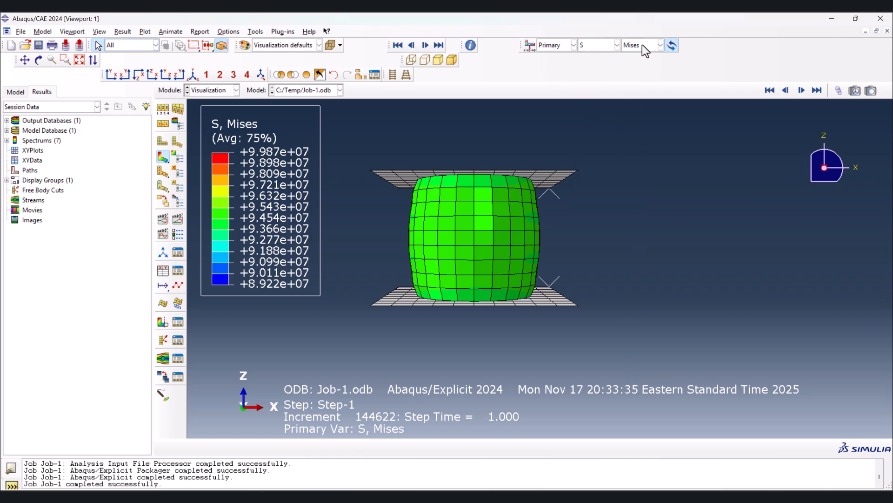
pyautogui.click(642, 45)
pyautogui.click(646, 66)
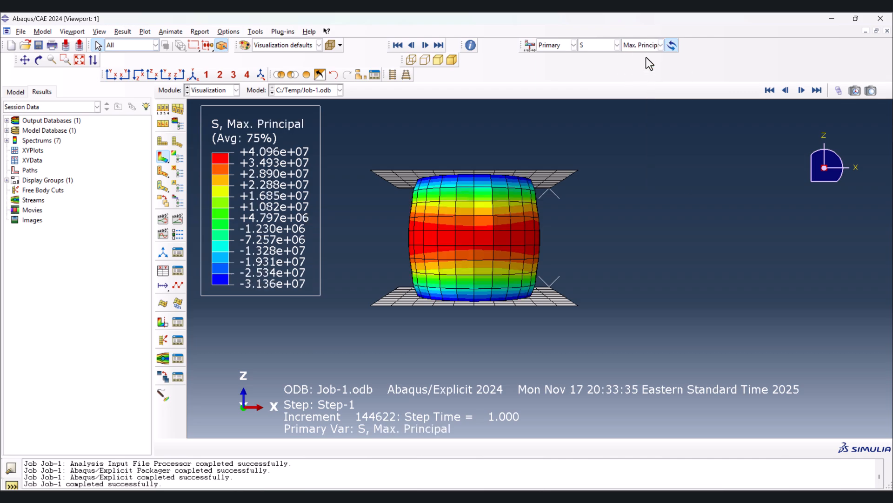
pyautogui.click(647, 44)
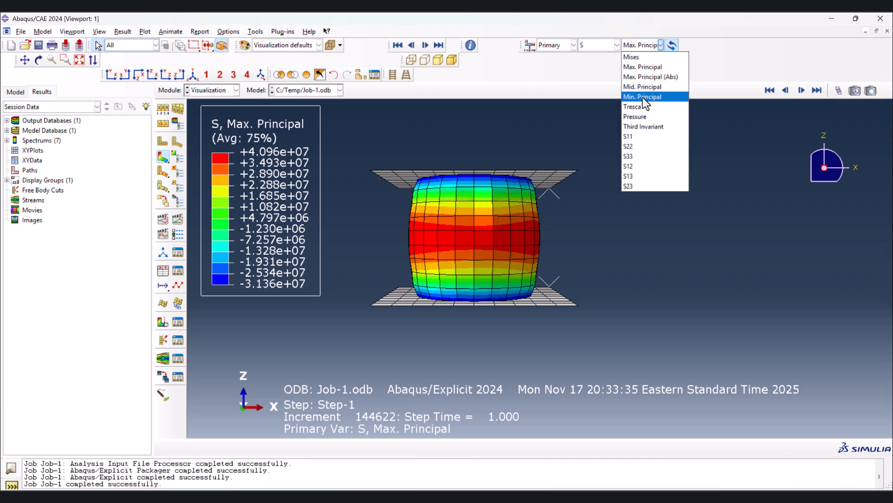
pyautogui.click(640, 146)
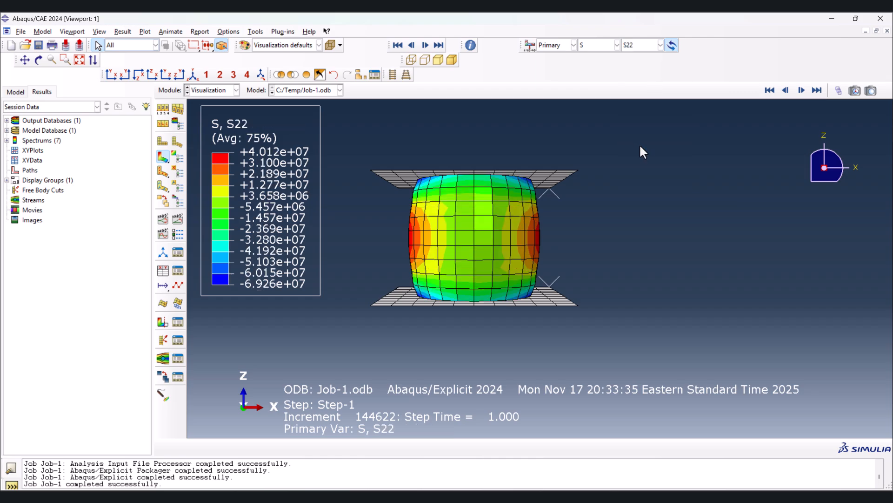
pyautogui.keyDown('ctrl'); pyautogui.keyDown('alt'); pyautogui.moveTo(451, 220); pyautogui.dragTo(341, 199); pyautogui.keyUp('alt'); pyautogui.keyUp('ctrl')
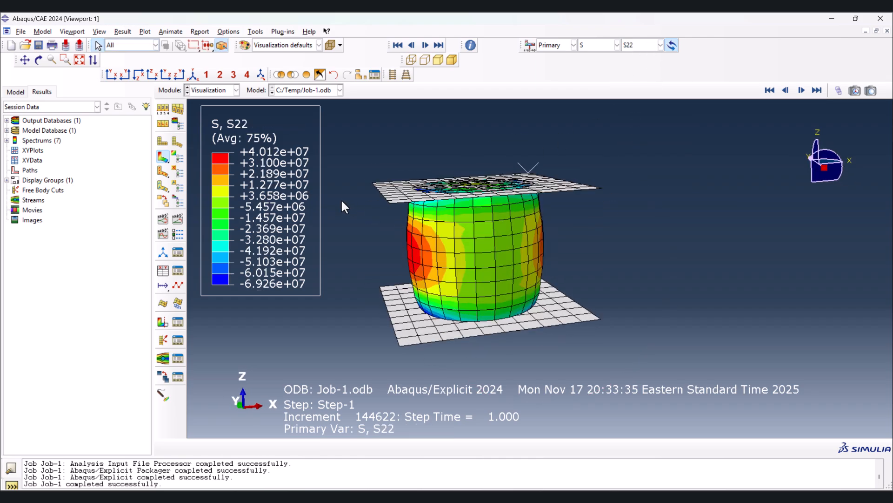
# Set the common plot options to show only feature edges on the contour plot.
pyautogui.click(230, 33)
pyautogui.click(239, 42)
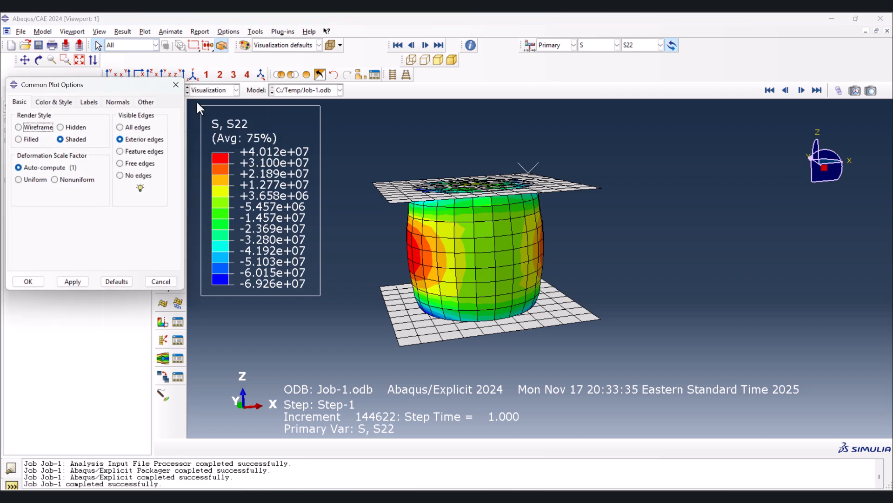
pyautogui.click(135, 152)
pyautogui.click(70, 282)
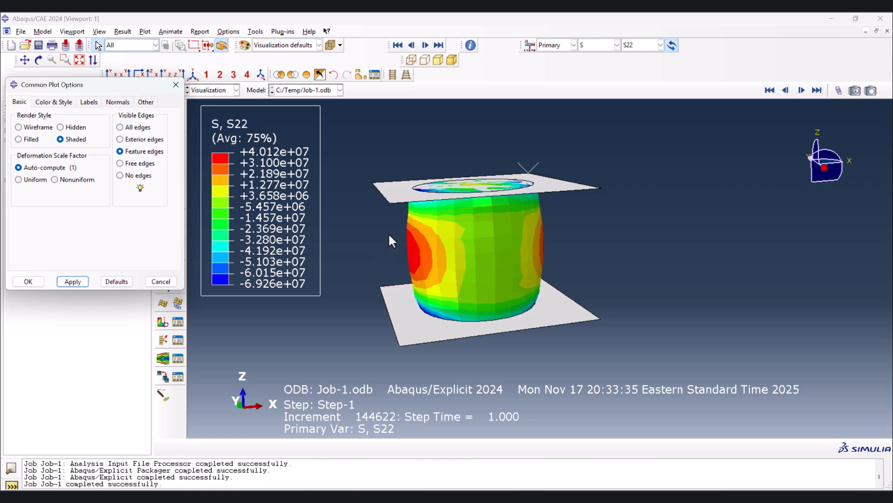
# Preview the deformed shape at a uniform deformation scale factor of 2, and return to the auto-computed factor.
pyautogui.click(17, 180)
pyautogui.doubleClick(45, 196)
pyautogui.write('2')
pyautogui.click(73, 282)
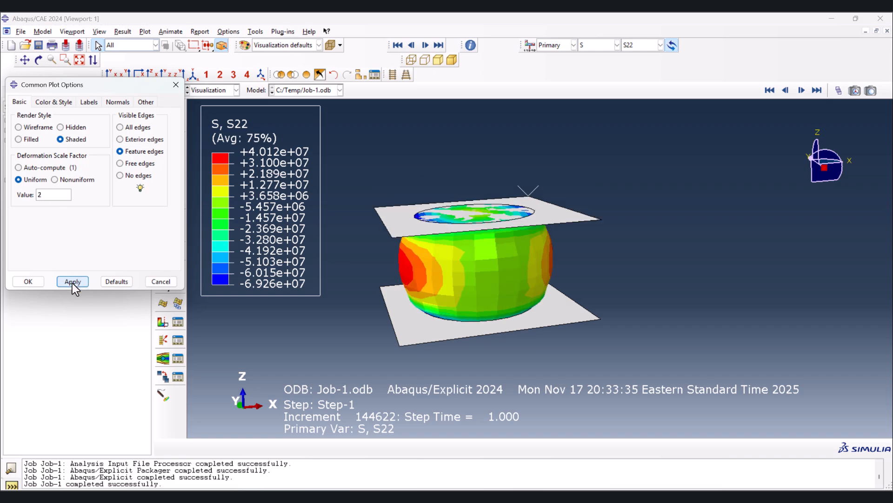
pyautogui.keyDown('ctrl'); pyautogui.keyDown('alt'); pyautogui.moveTo(428, 317); pyautogui.dragTo(439, 261); pyautogui.keyUp('alt'); pyautogui.keyUp('ctrl')
pyautogui.click(38, 168)
pyautogui.click(73, 282)
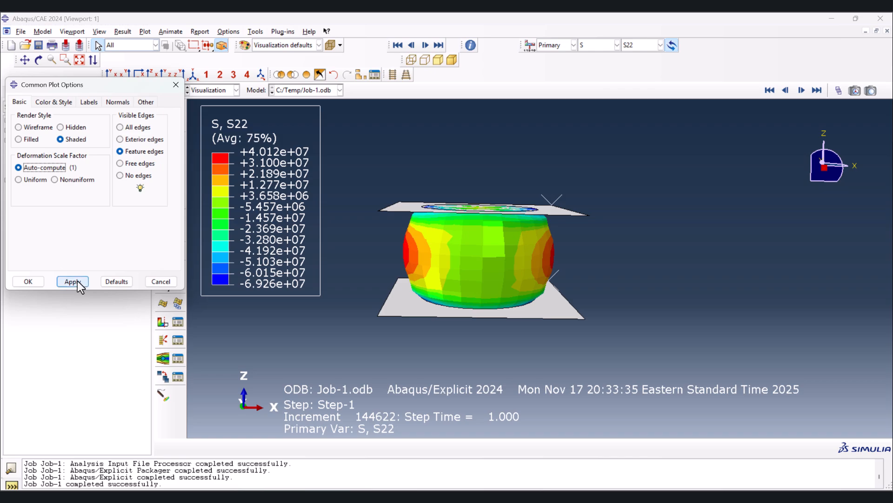
pyautogui.click(27, 282)
# Turn on the location label for the maximum value in the contour limits and inspect it around the cylinder.
pyautogui.keyDown('ctrl'); pyautogui.keyDown('alt'); pyautogui.moveTo(328, 242); pyautogui.dragTo(419, 259); pyautogui.keyUp('alt'); pyautogui.keyUp('ctrl')
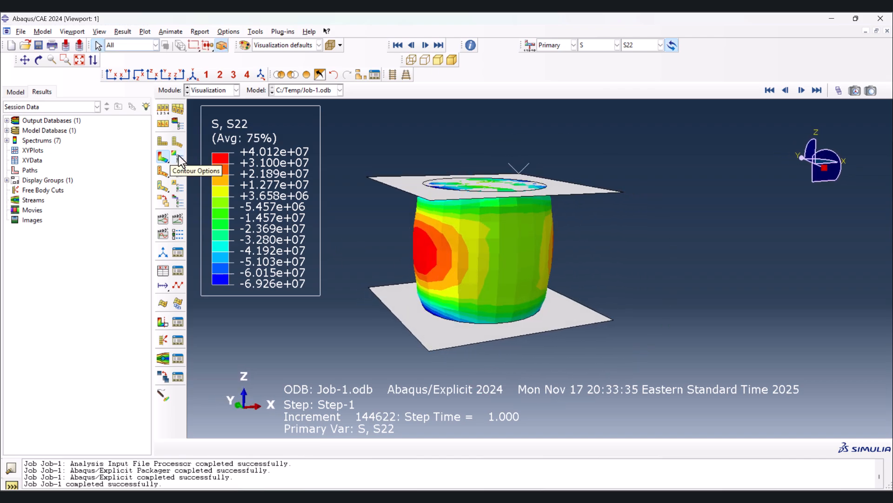
pyautogui.click(178, 157)
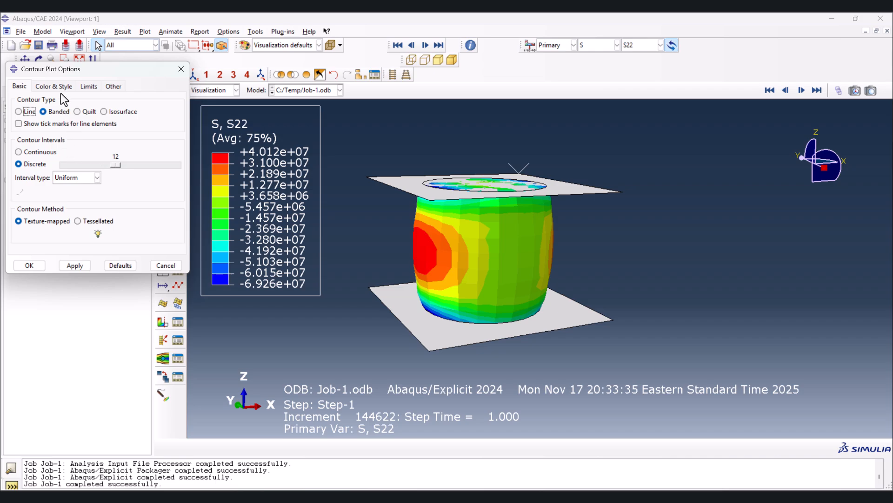
pyautogui.click(53, 87)
pyautogui.click(85, 87)
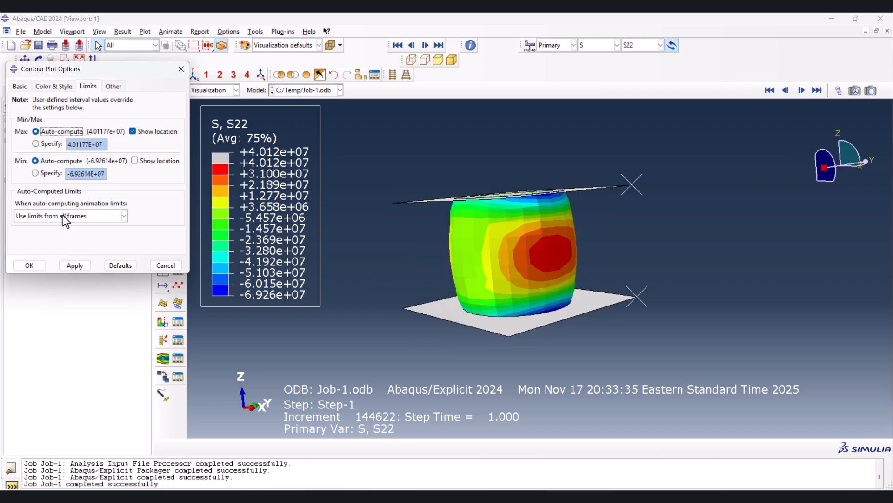
pyautogui.click(69, 261)
pyautogui.keyDown('ctrl'); pyautogui.keyDown('alt'); pyautogui.moveTo(470, 265); pyautogui.dragTo(602, 271); pyautogui.keyUp('alt'); pyautogui.keyUp('ctrl')
pyautogui.keyDown('ctrl'); pyautogui.keyDown('alt'); pyautogui.moveTo(461, 283); pyautogui.dragTo(589, 259); pyautogui.keyUp('alt'); pyautogui.keyUp('ctrl')
pyautogui.press('Escape')
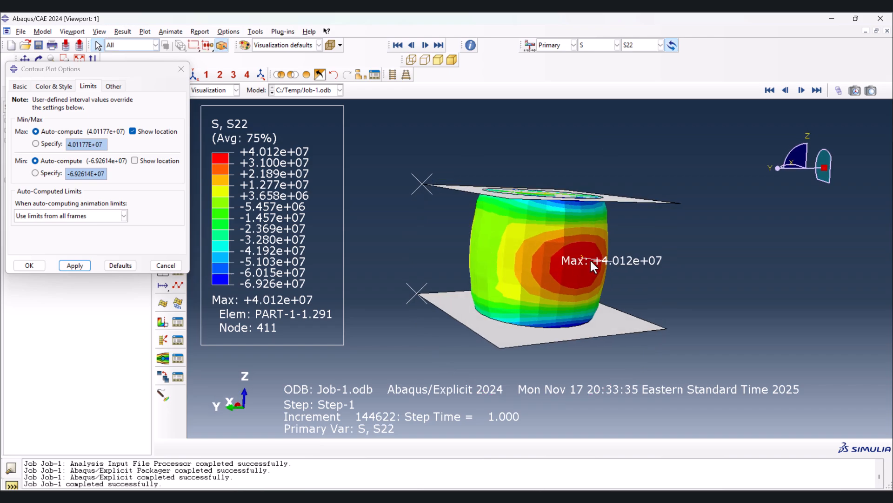
pyautogui.keyDown('ctrl'); pyautogui.keyDown('alt'); pyautogui.moveTo(520, 281); pyautogui.dragTo(624, 296); pyautogui.keyUp('alt'); pyautogui.keyUp('ctrl')
pyautogui.scroll(1, 476, 251)
pyautogui.keyDown('ctrl'); pyautogui.keyDown('alt'); pyautogui.moveTo(477, 251); pyautogui.dragTo(602, 252); pyautogui.keyUp('alt'); pyautogui.keyUp('ctrl')
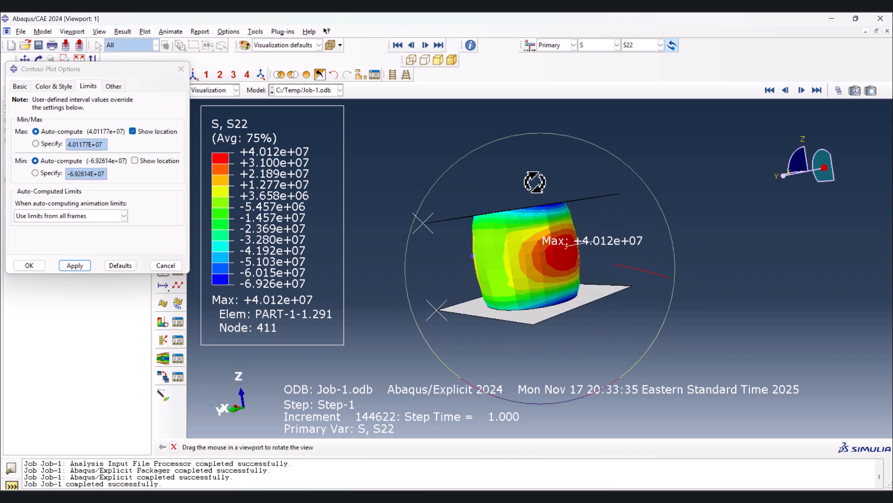
# Switch the primary contour variable to displacement U and view the deformed model obliquely from above.
pyautogui.click(590, 42)
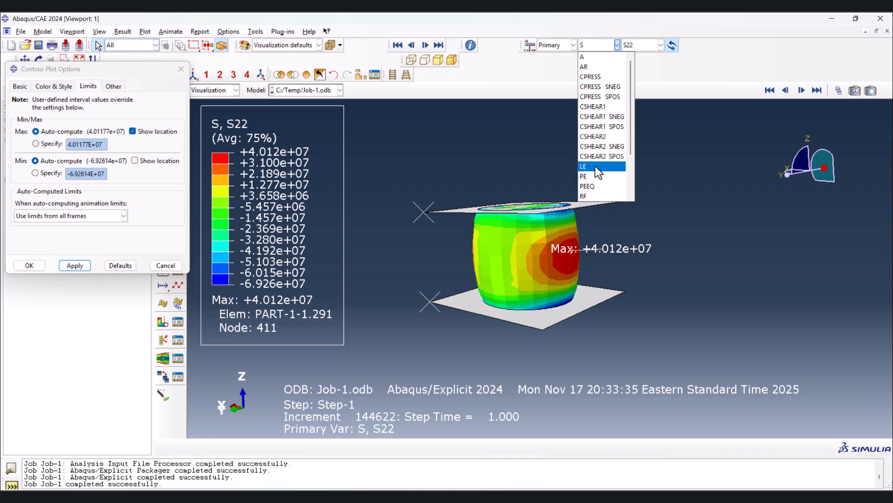
pyautogui.scroll(-2, 600, 136)
pyautogui.scroll(-2, 598, 130)
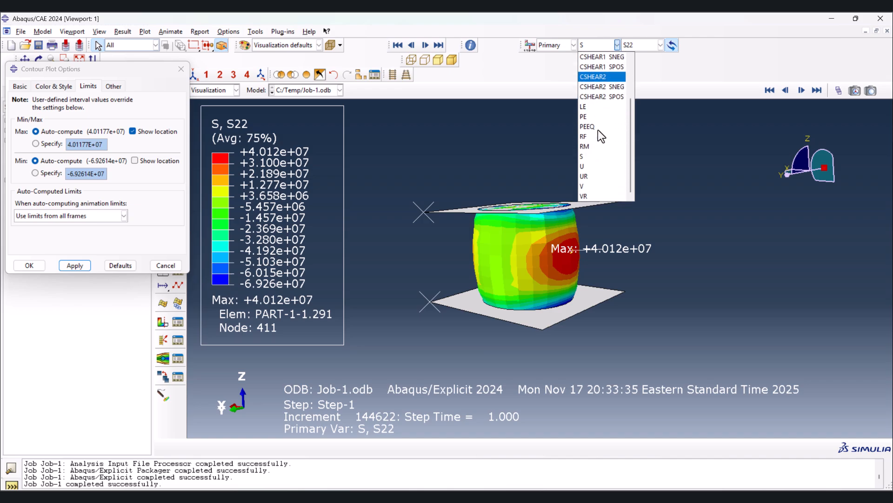
pyautogui.click(591, 165)
pyautogui.keyDown('ctrl'); pyautogui.keyDown('alt'); pyautogui.moveTo(584, 251); pyautogui.dragTo(567, 228); pyautogui.keyUp('alt'); pyautogui.keyUp('ctrl')
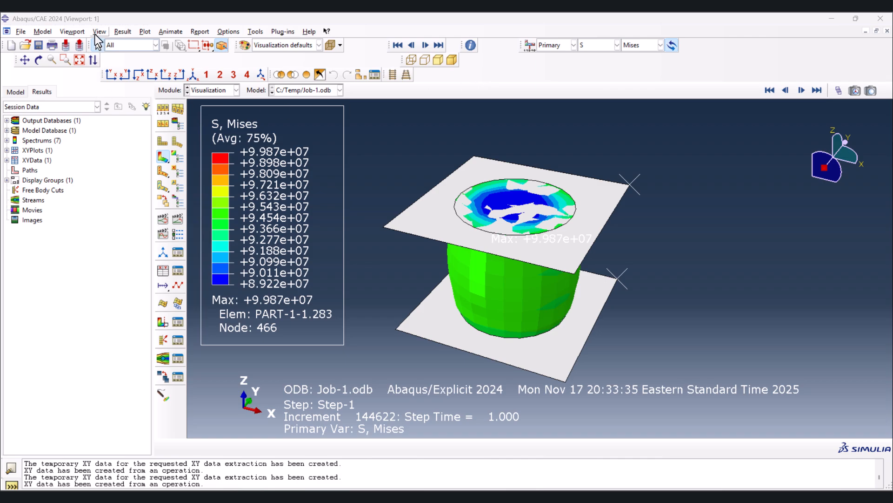
# Limit the viewport annotations to the triad and the legend, hiding the compass, title block, state block, and text and arrows.
pyautogui.click(77, 31)
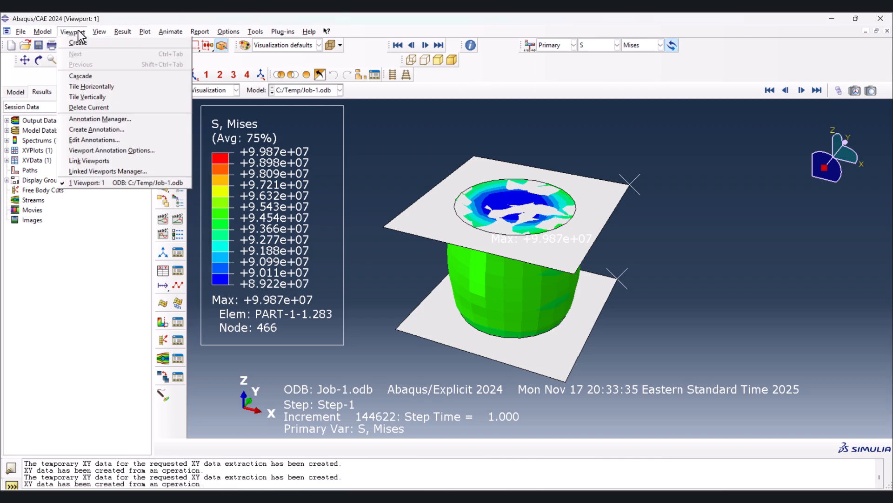
pyautogui.click(99, 150)
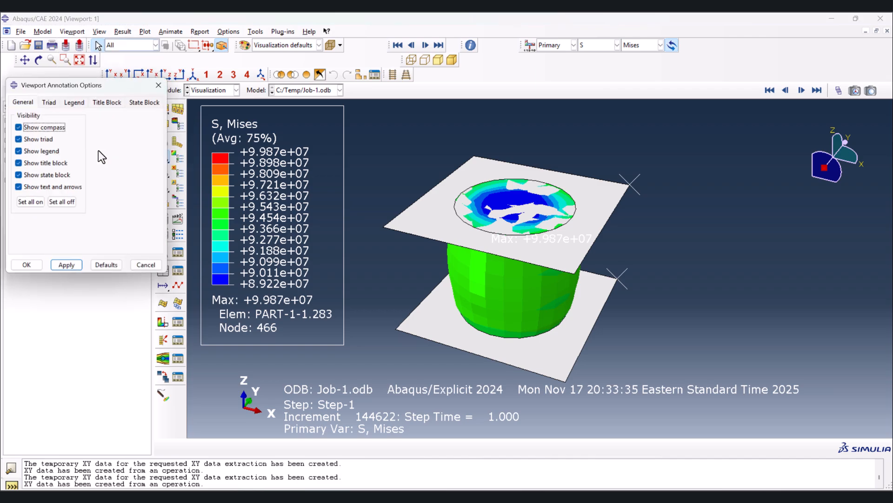
pyautogui.click(57, 202)
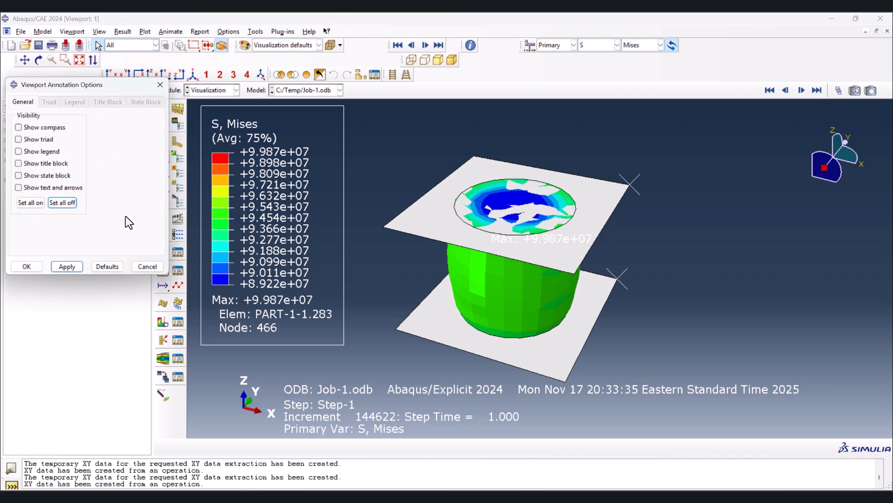
pyautogui.click(47, 151)
pyautogui.click(48, 140)
pyautogui.click(70, 267)
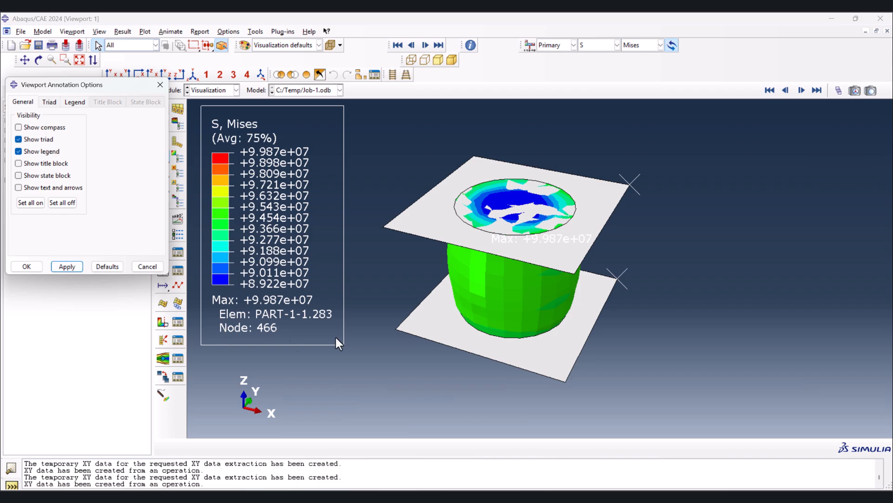
pyautogui.click(26, 266)
# Turn off the location label for the maximum value in the contour plot limits.
pyautogui.click(173, 158)
pyautogui.click(143, 134)
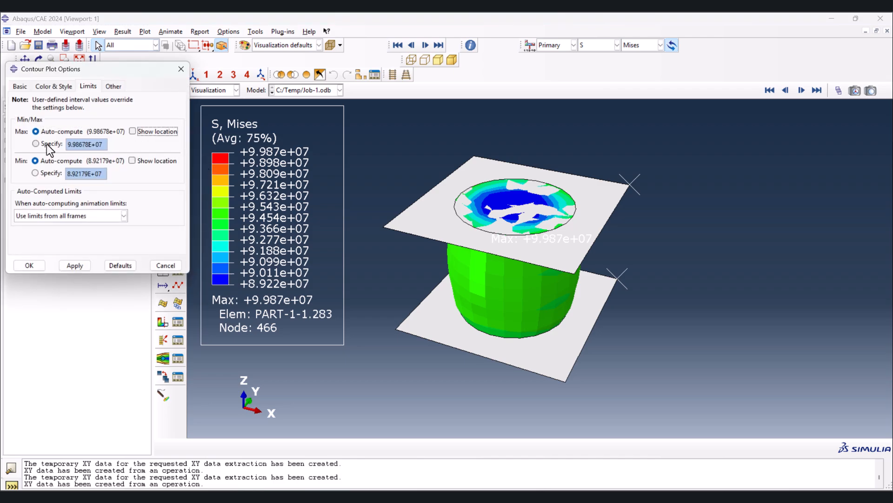
pyautogui.click(74, 265)
pyautogui.click(35, 264)
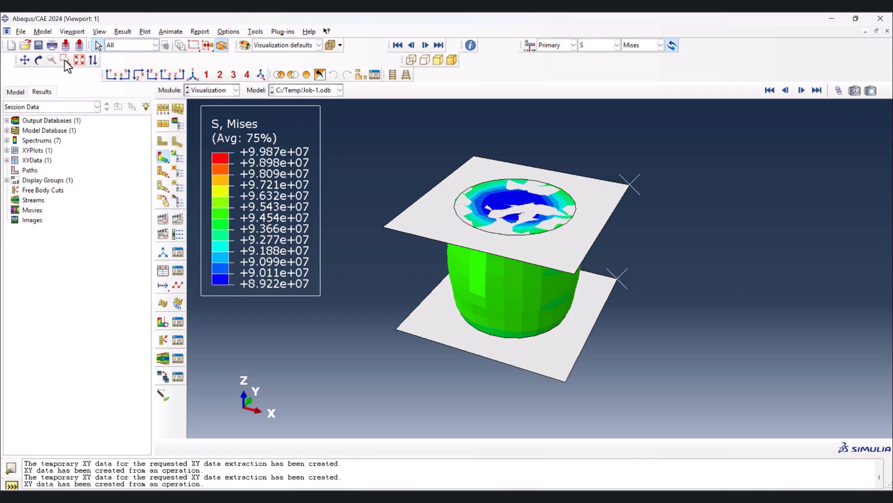
# Make the contour legend's text bold, applying the font change to the legend only.
pyautogui.click(70, 31)
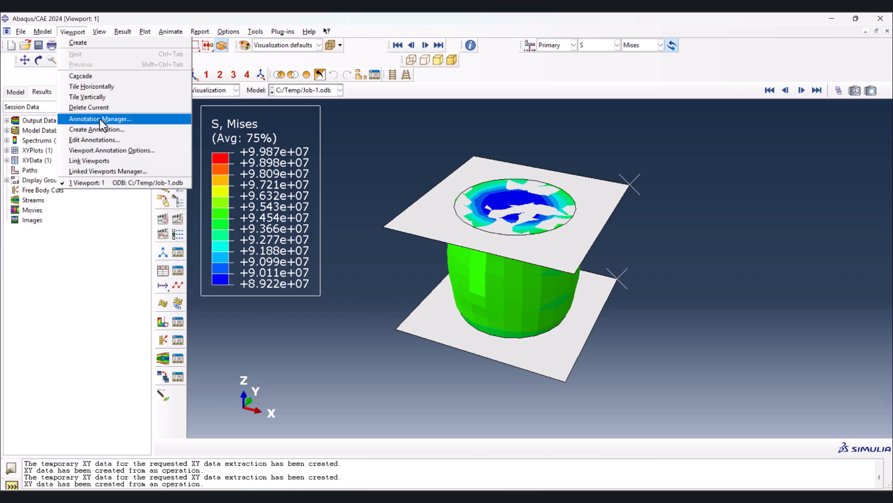
pyautogui.click(107, 150)
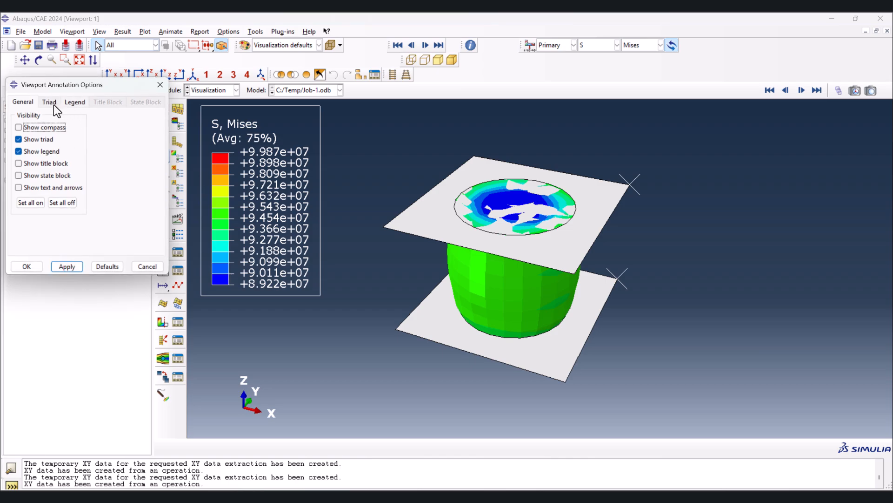
pyautogui.click(71, 102)
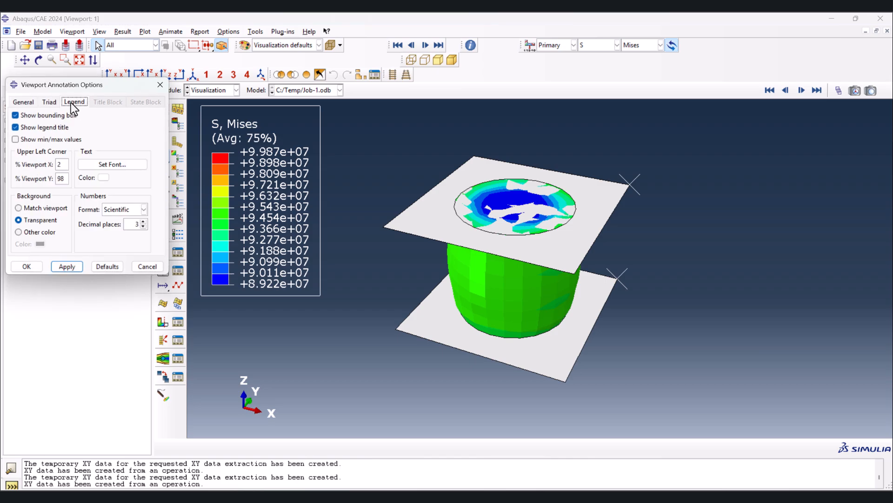
pyautogui.click(103, 165)
pyautogui.click(500, 233)
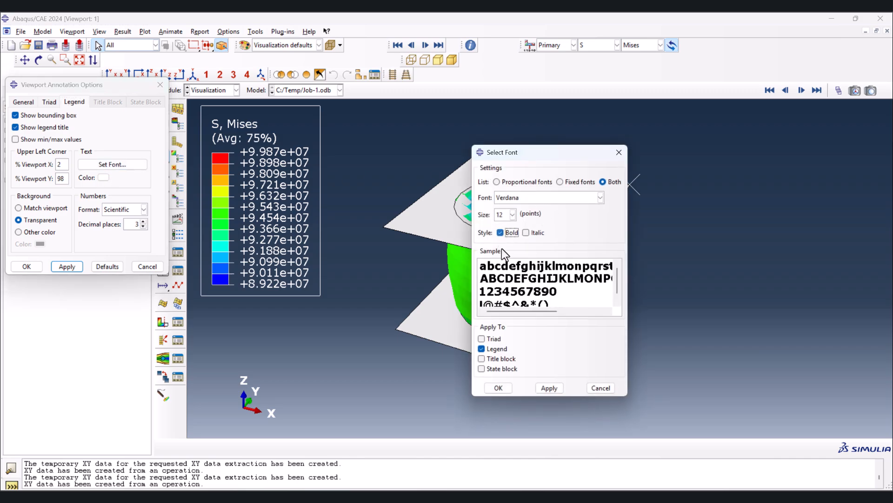
pyautogui.click(552, 388)
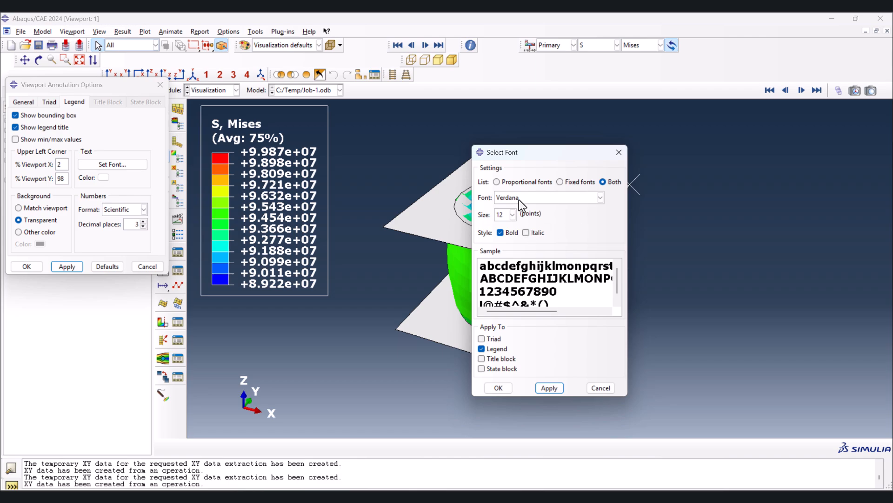
pyautogui.click(499, 387)
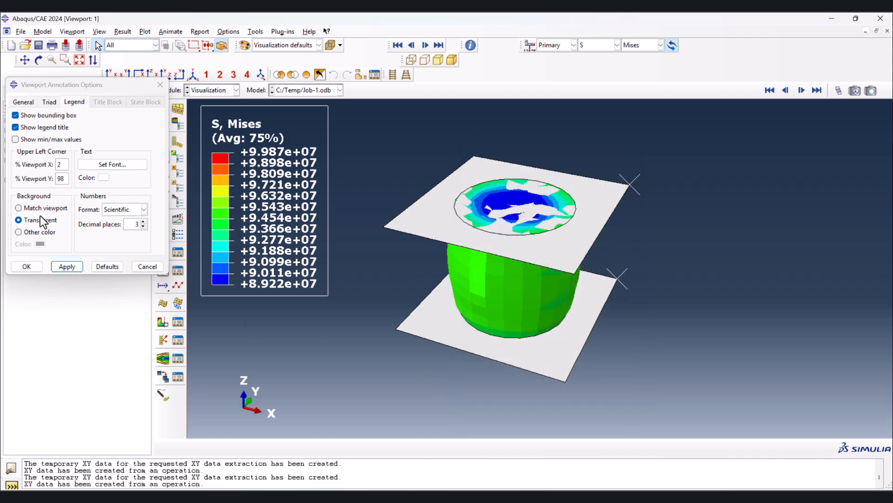
pyautogui.click(27, 266)
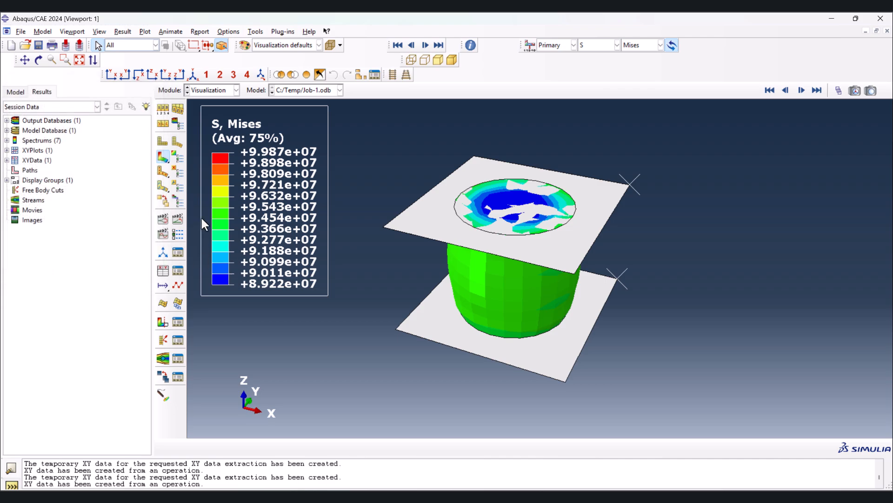
# Switch the contoured stress component of S from Mises to Max. Principal (Abs).
pyautogui.scroll(2, 442, 210)
pyautogui.scroll(-3, 442, 210)
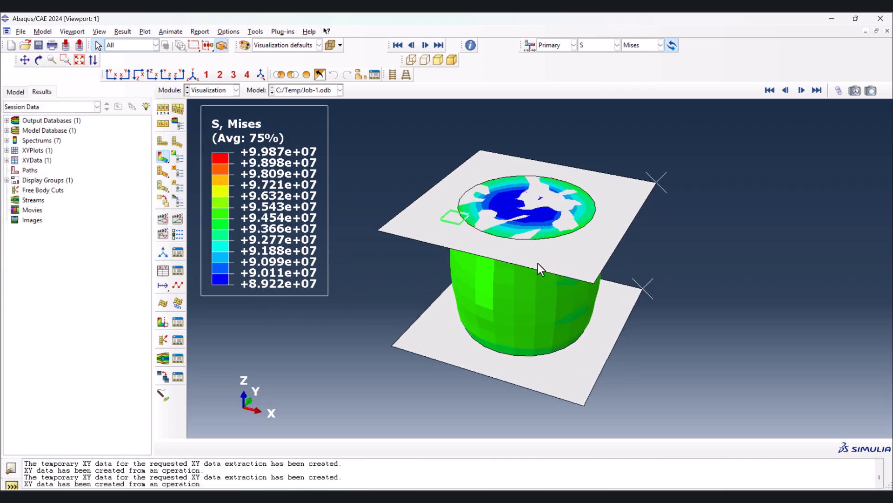
pyautogui.keyDown('ctrl'); pyautogui.keyDown('alt'); pyautogui.moveTo(528, 258); pyautogui.dragTo(531, 213); pyautogui.keyUp('alt'); pyautogui.keyUp('ctrl')
pyautogui.scroll(2, 398, 216)
pyautogui.click(542, 46)
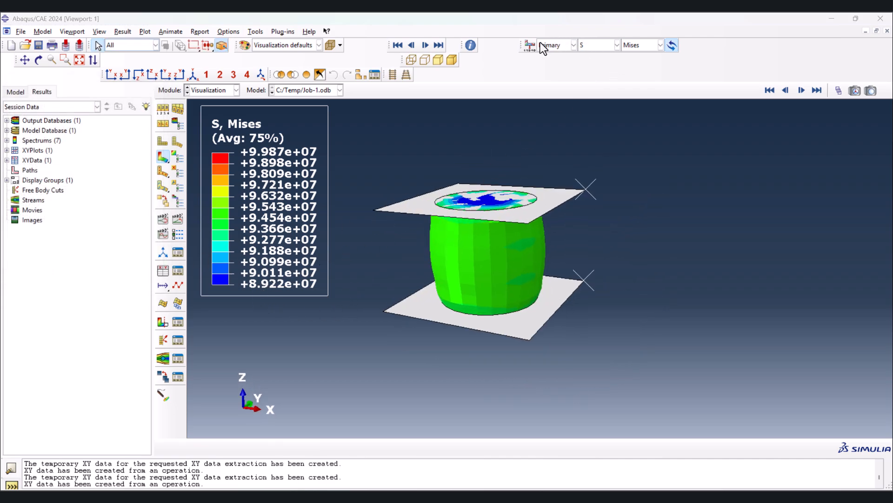
pyautogui.click(598, 49)
pyautogui.click(638, 45)
pyautogui.click(638, 45)
pyautogui.click(640, 46)
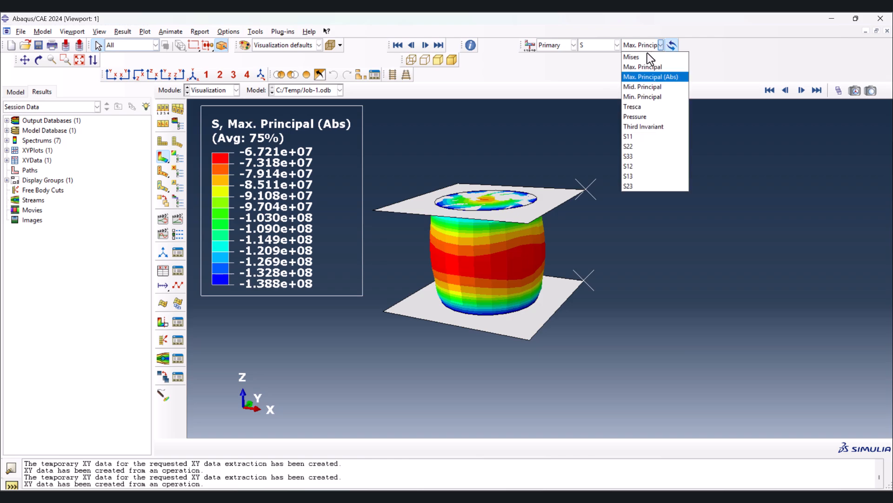
pyautogui.click(652, 74)
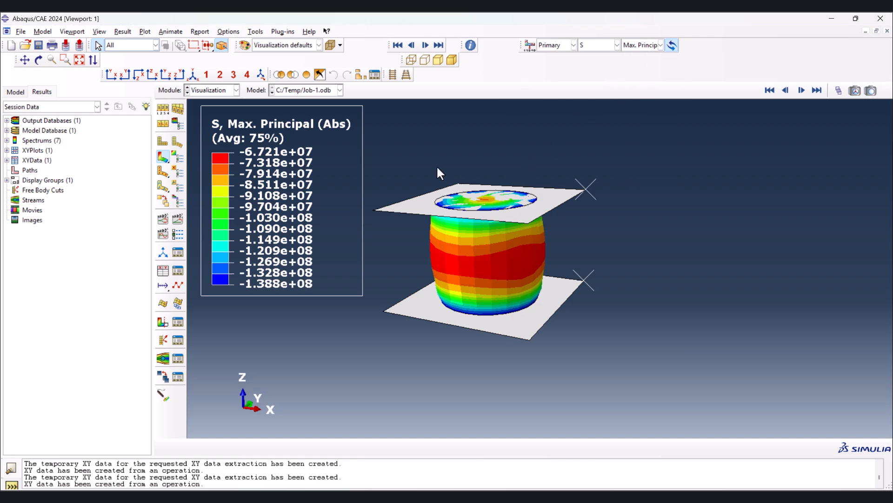
# Orient the model to the X-Z view and frame the whole cylinder with both plates beside the legend.
pyautogui.scroll(-2, 437, 172)
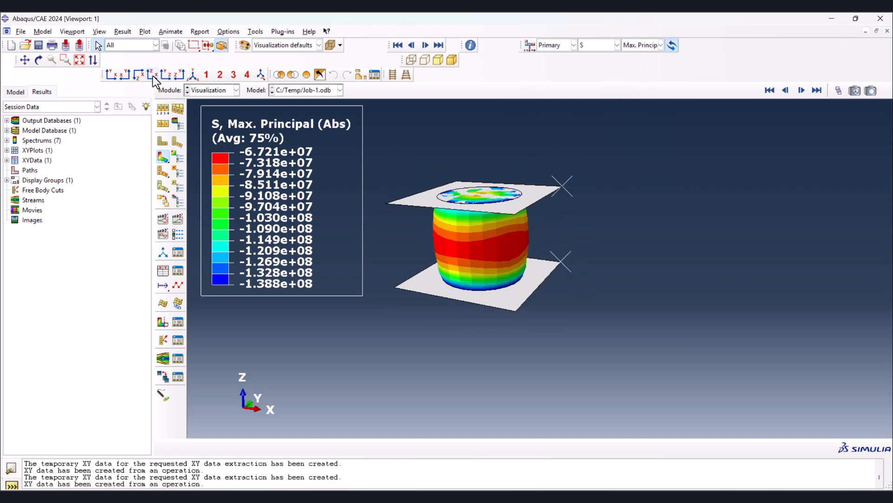
pyautogui.click(153, 76)
pyautogui.scroll(-4, 555, 190)
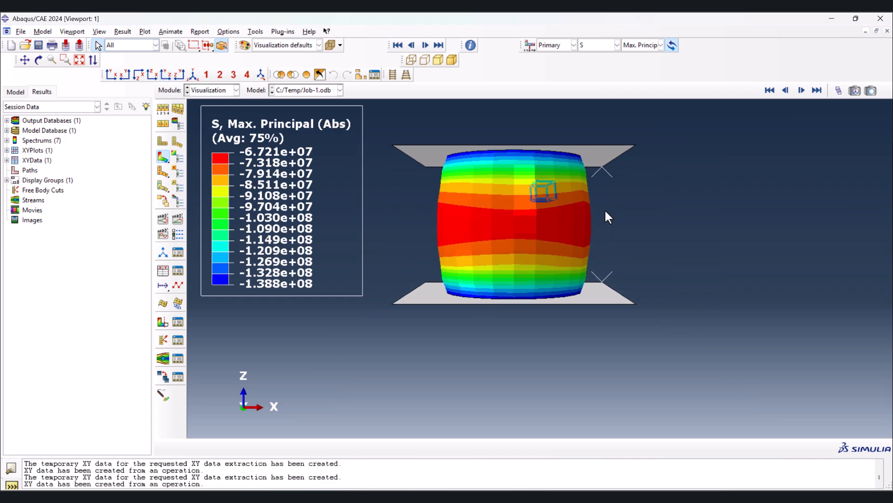
pyautogui.scroll(-3, 621, 378)
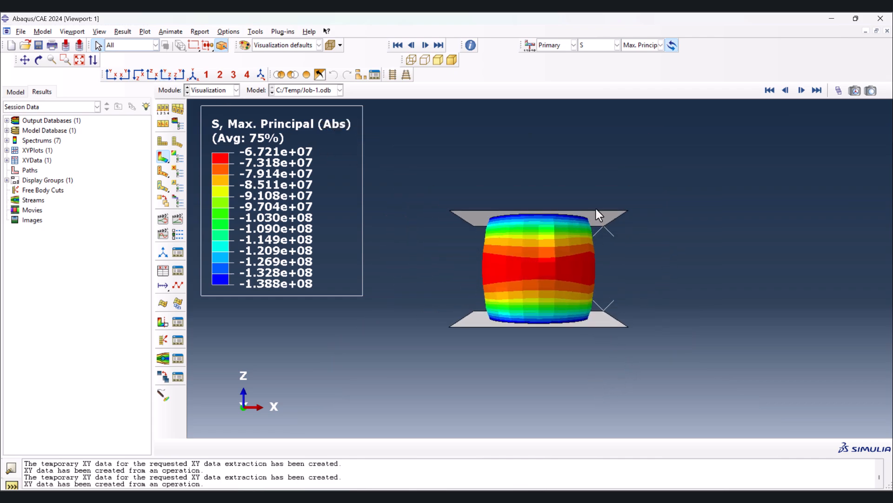
pyautogui.scroll(2, 561, 189)
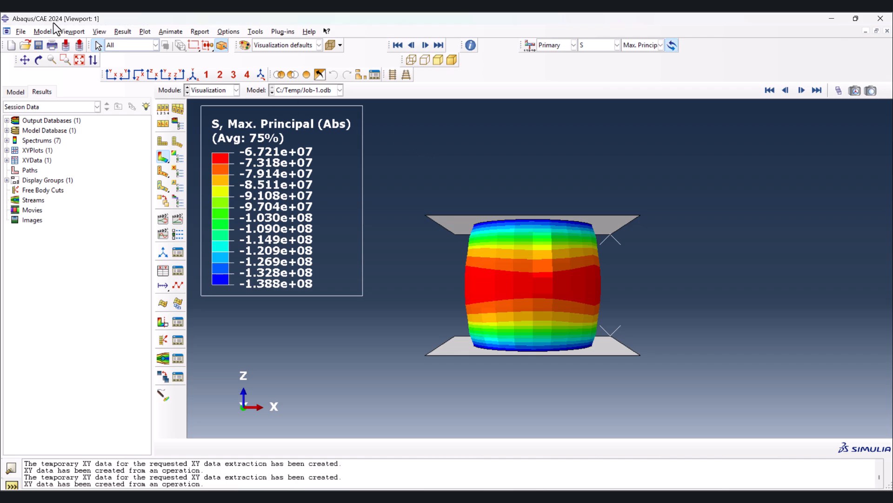
# Print the viewport to a PNG file named compression in C:/Temp/compression, in color without the reduction to 256 colors.
pyautogui.click(51, 48)
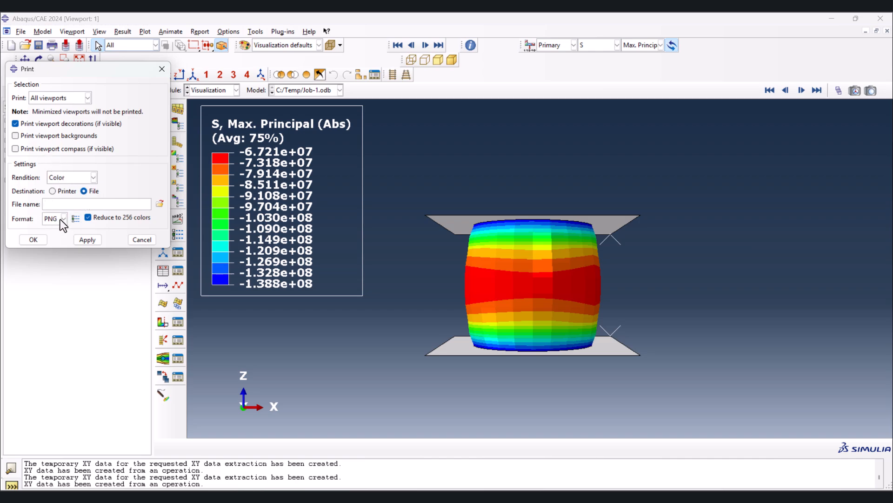
pyautogui.click(89, 217)
pyautogui.click(103, 208)
pyautogui.write('compression')
pyautogui.click(160, 204)
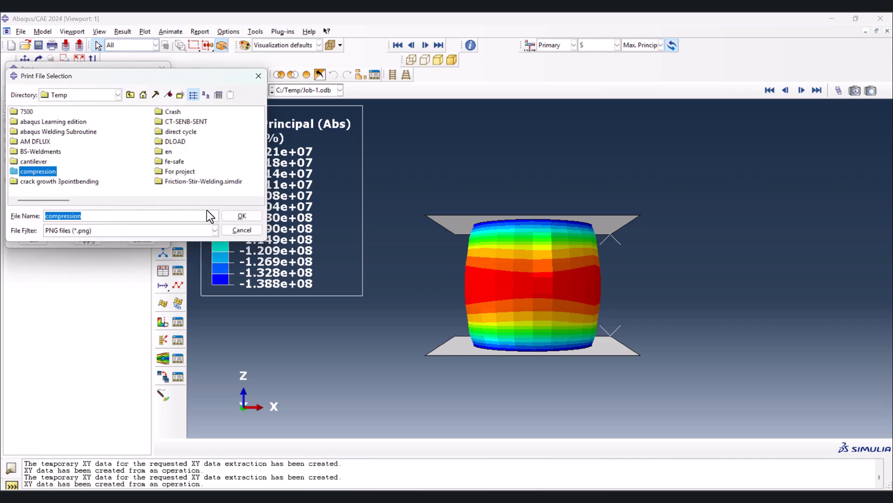
pyautogui.doubleClick(51, 172)
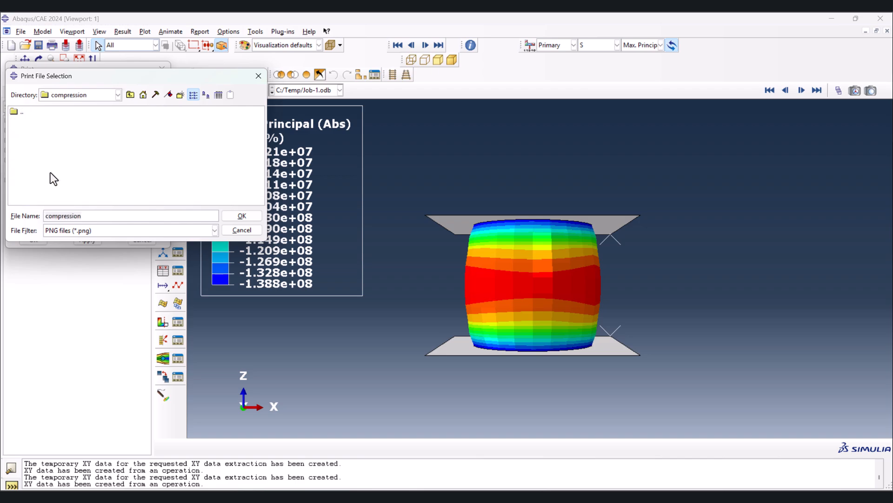
pyautogui.click(242, 216)
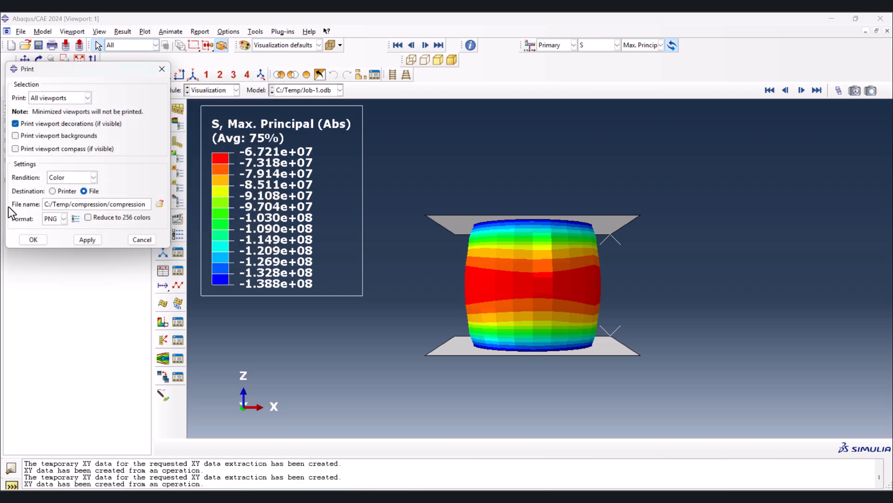
pyautogui.tripleClick(66, 204)
pyautogui.click(33, 239)
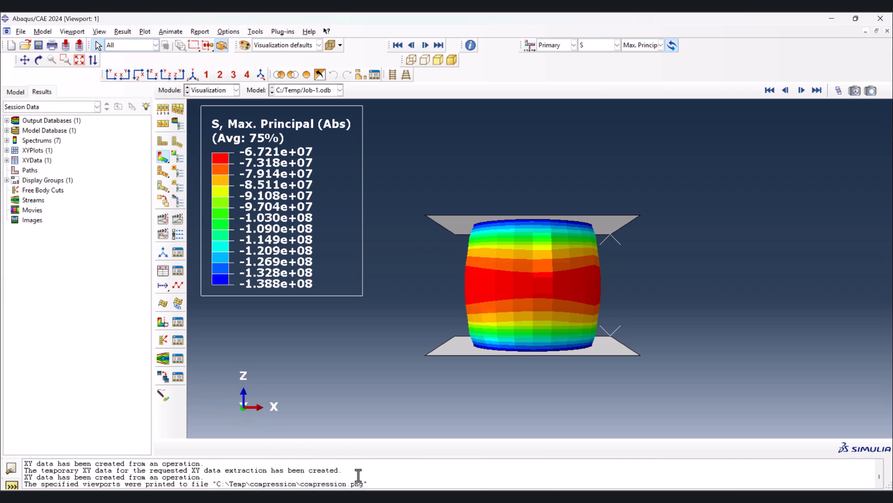
pyautogui.moveTo(364, 482); pyautogui.dragTo(217, 482)
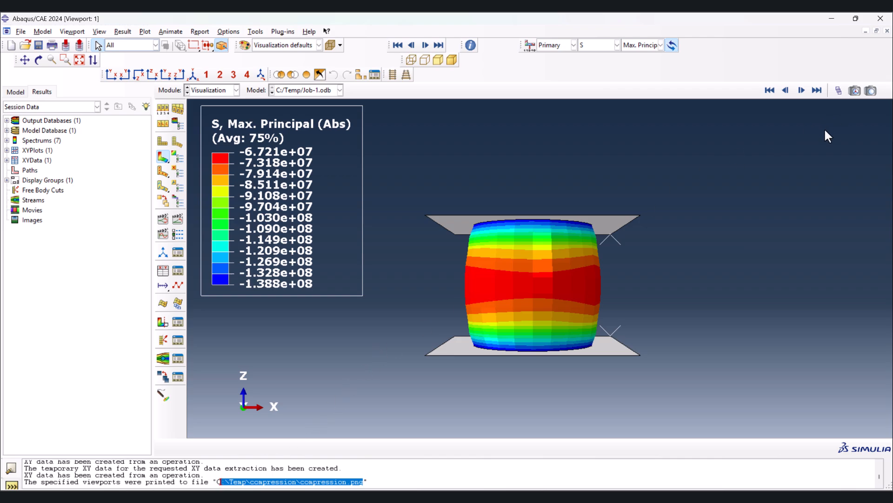